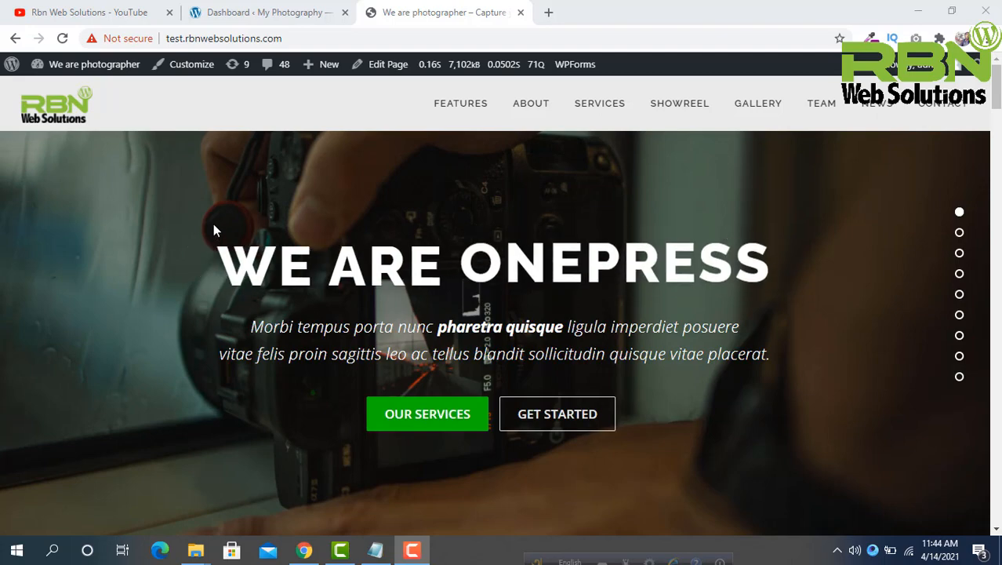
Step: Look through the demo site's home page sections from the banner to the contact form, and view the Rbn Web Solutions YouTube channel
scroll(590, 252, down, 10)
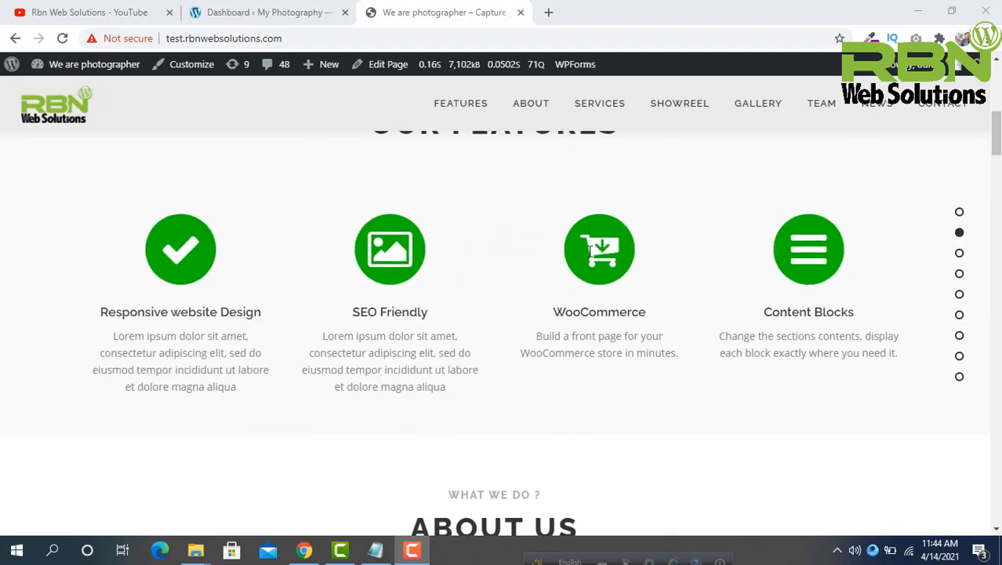
scroll(590, 252, down, 7)
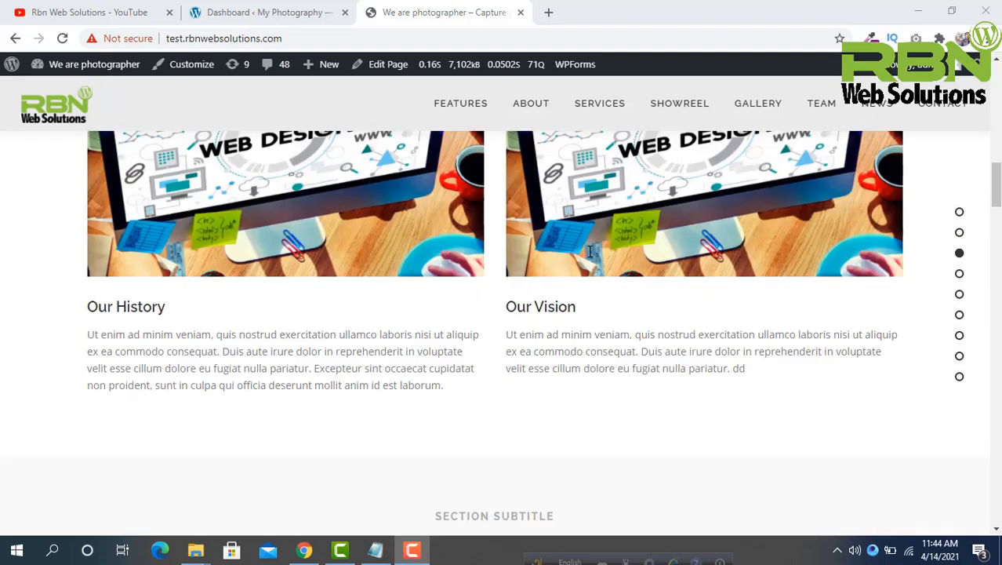
scroll(592, 262, down, 10)
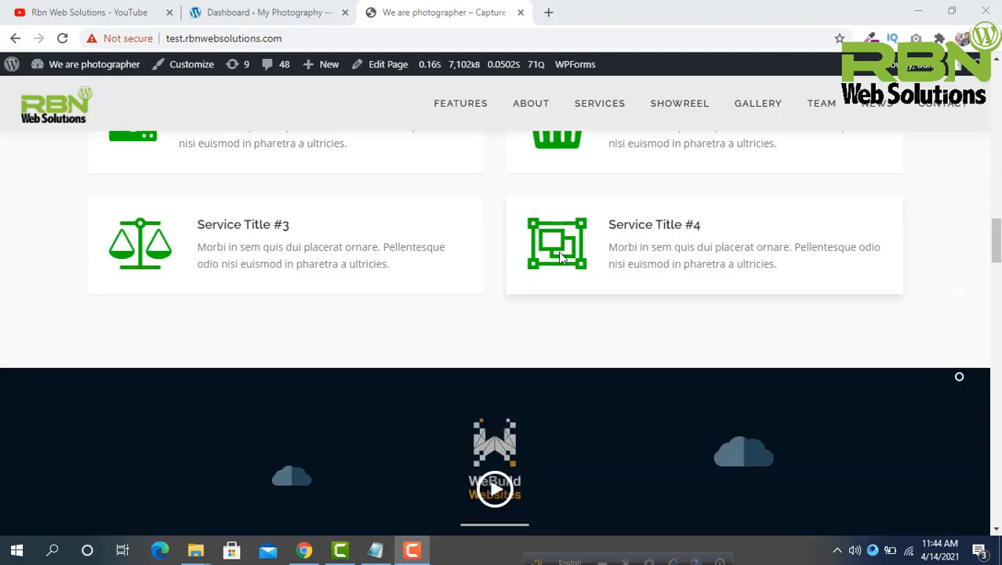
scroll(482, 280, down, 8)
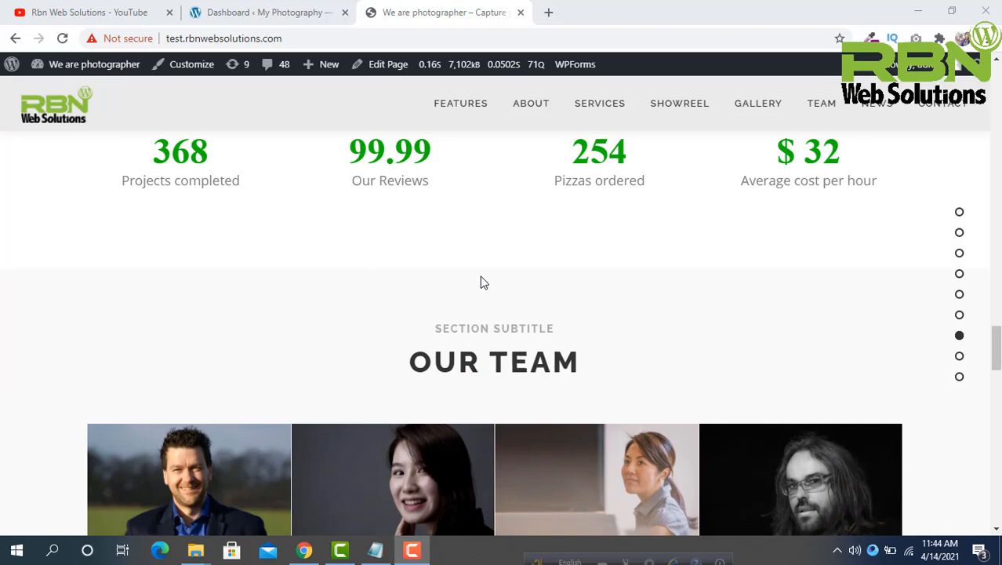
scroll(482, 282, down, 8)
scroll(482, 282, down, 6)
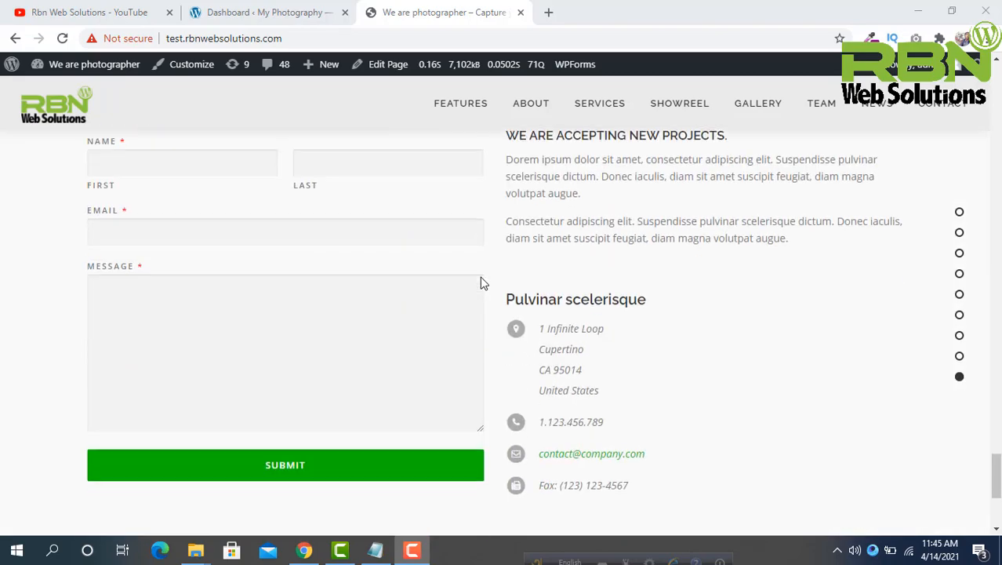
scroll(482, 282, up, 10)
scroll(483, 283, up, 5)
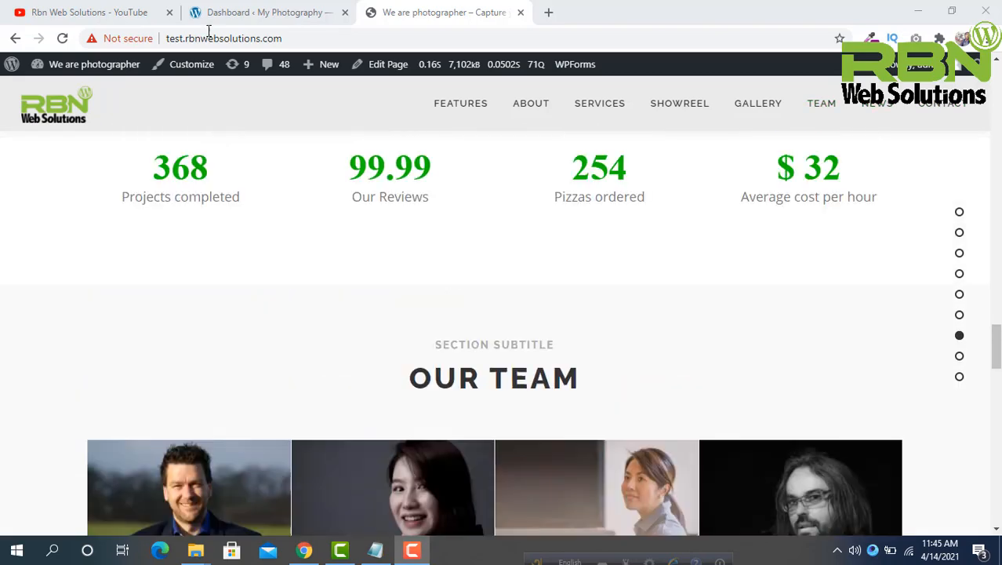
click(89, 11)
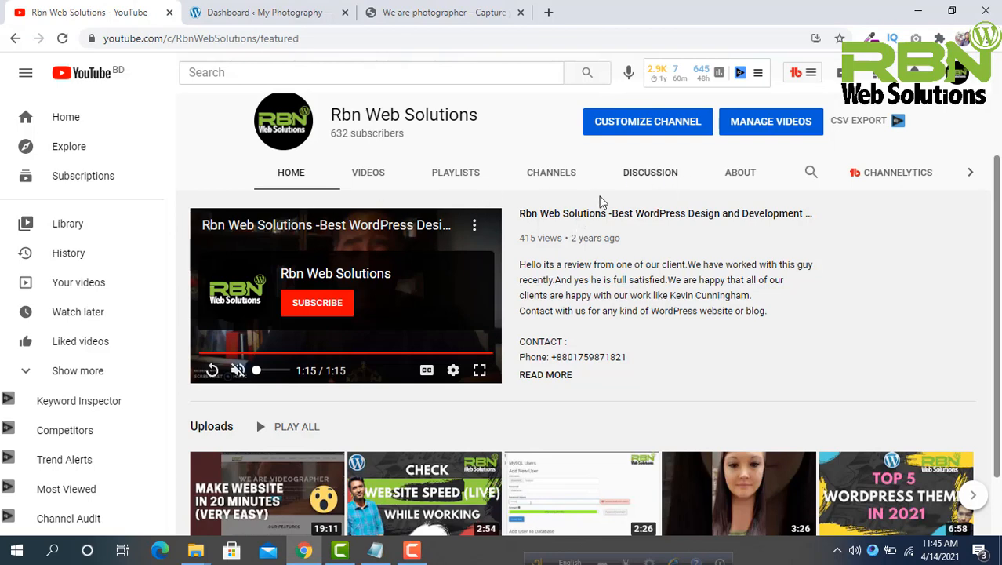
scroll(515, 182, up, 2)
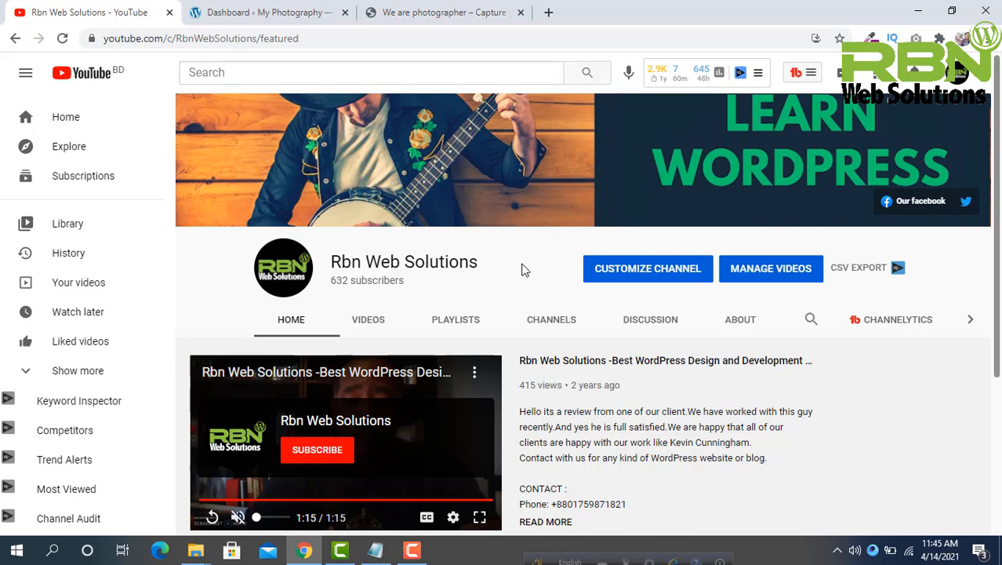
Step: Switch to the WordPress dashboard and search the plugins available to add for "countdown"
click(274, 13)
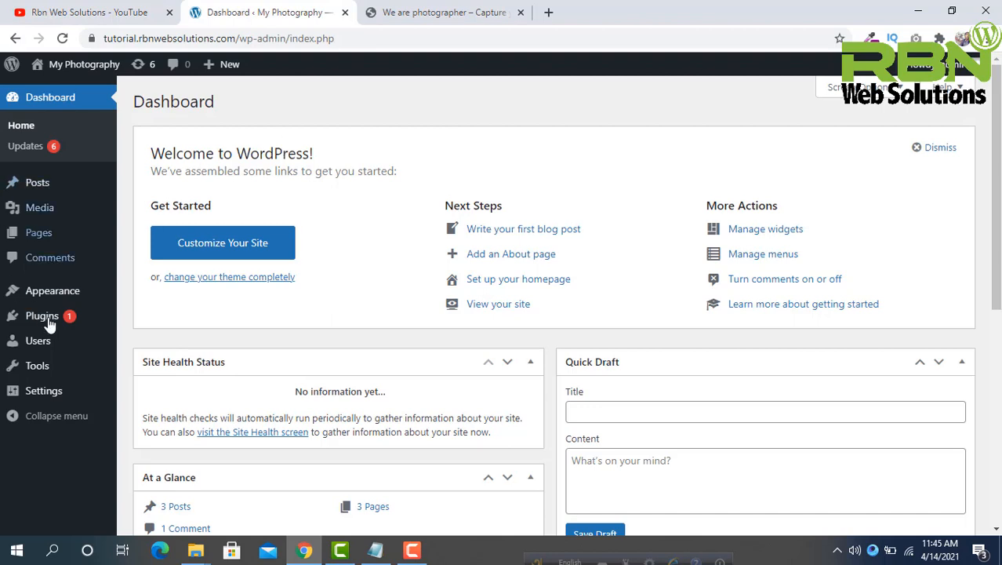
mouse_move(45, 324)
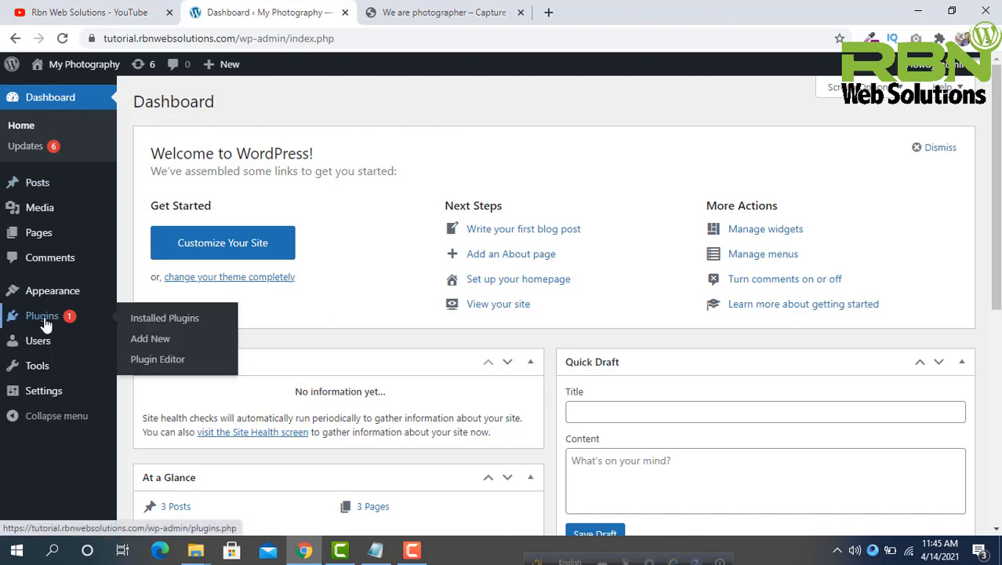
click(157, 345)
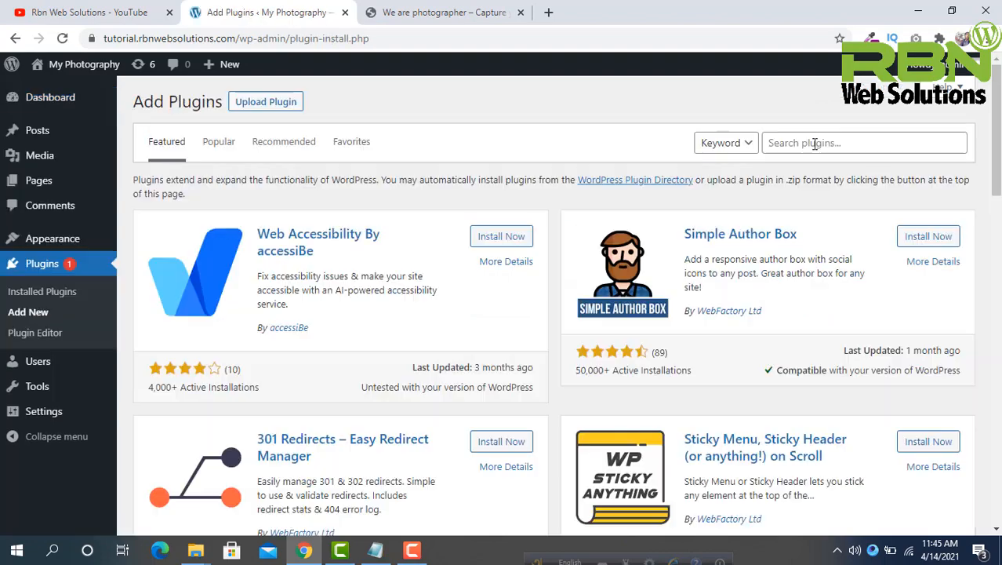
click(815, 142)
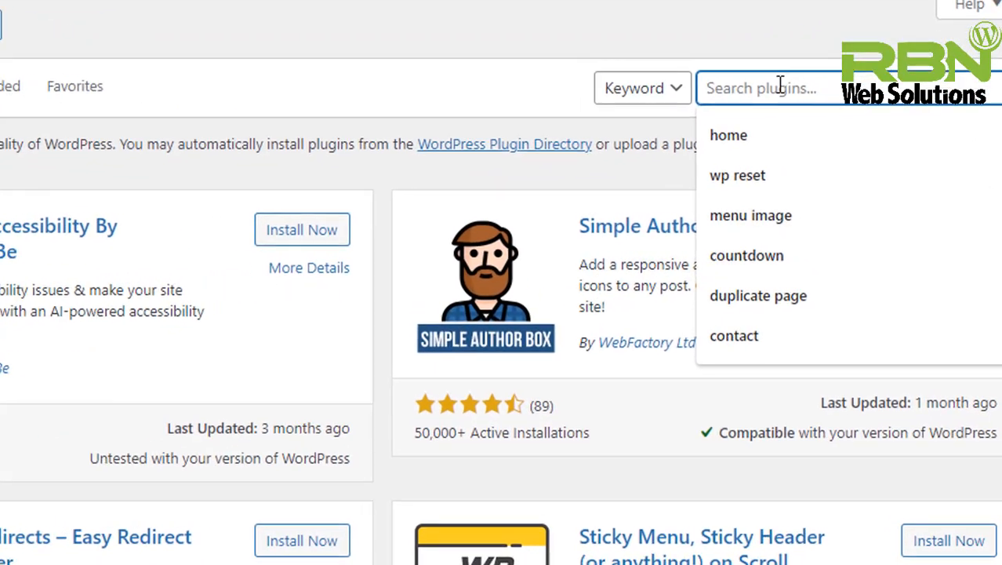
text(cou)
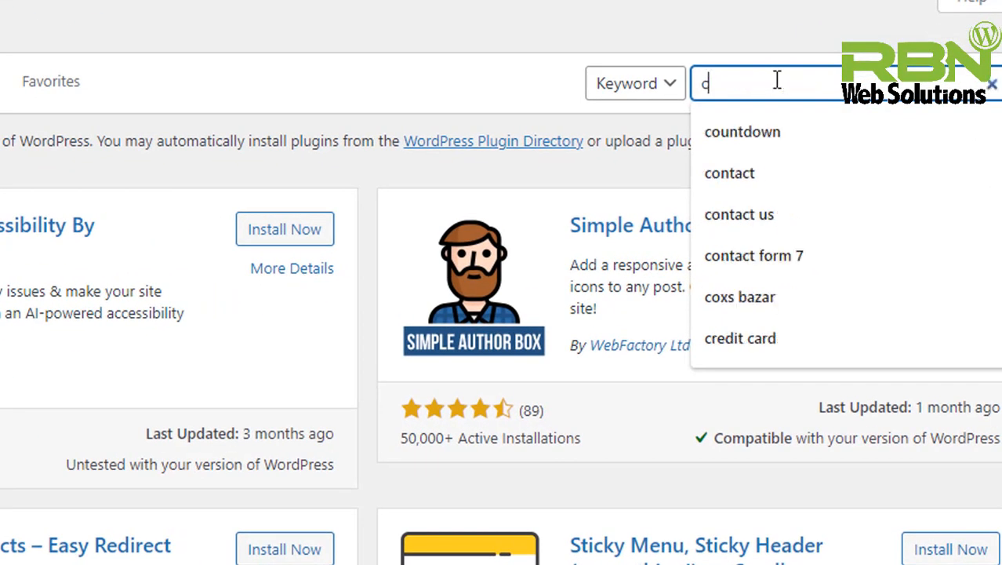
text(ntdown)
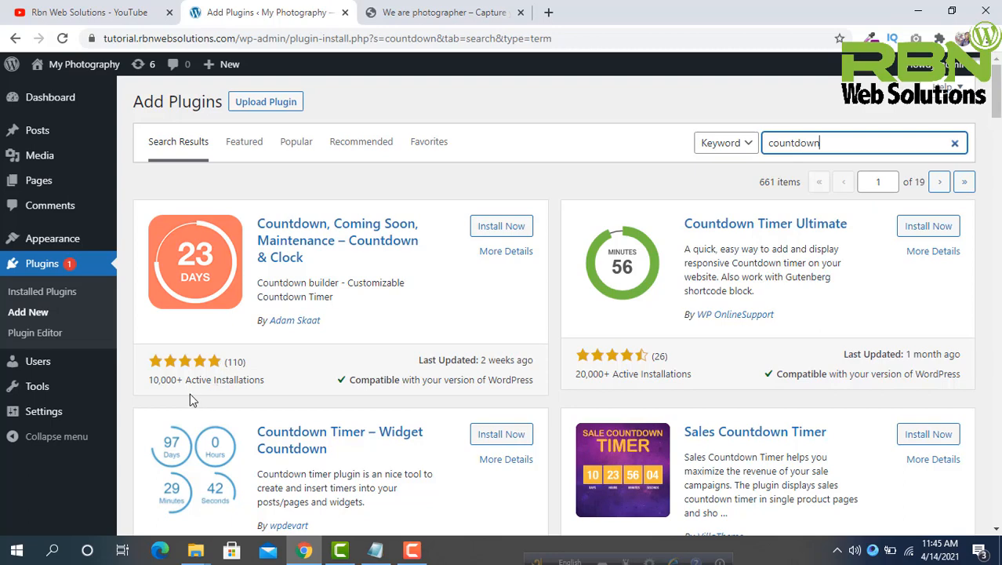
Step: Install and activate the "Countdown, Coming Soon, Maintenance – Countdown & Clock" plugin
drag(177, 385, 145, 386)
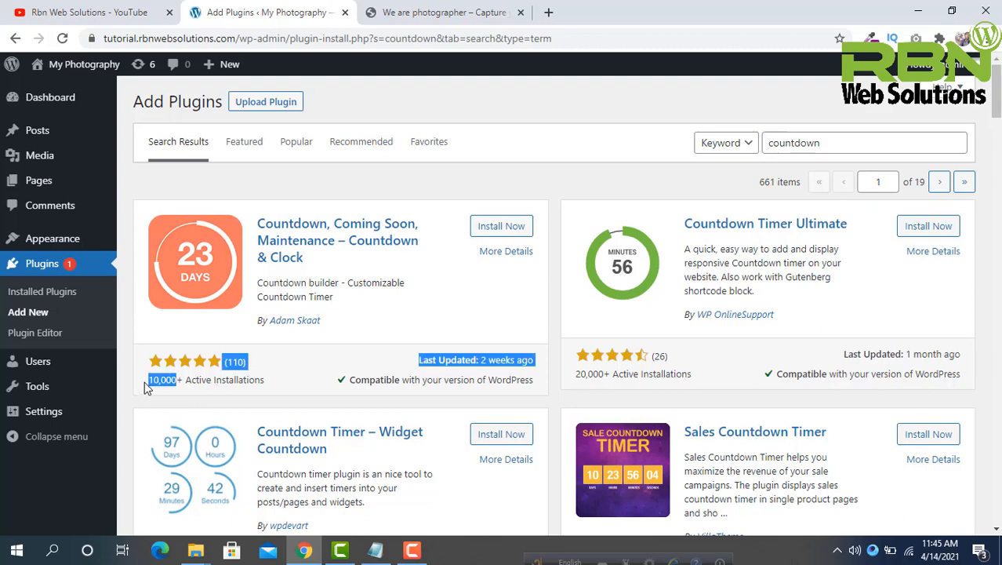
click(485, 370)
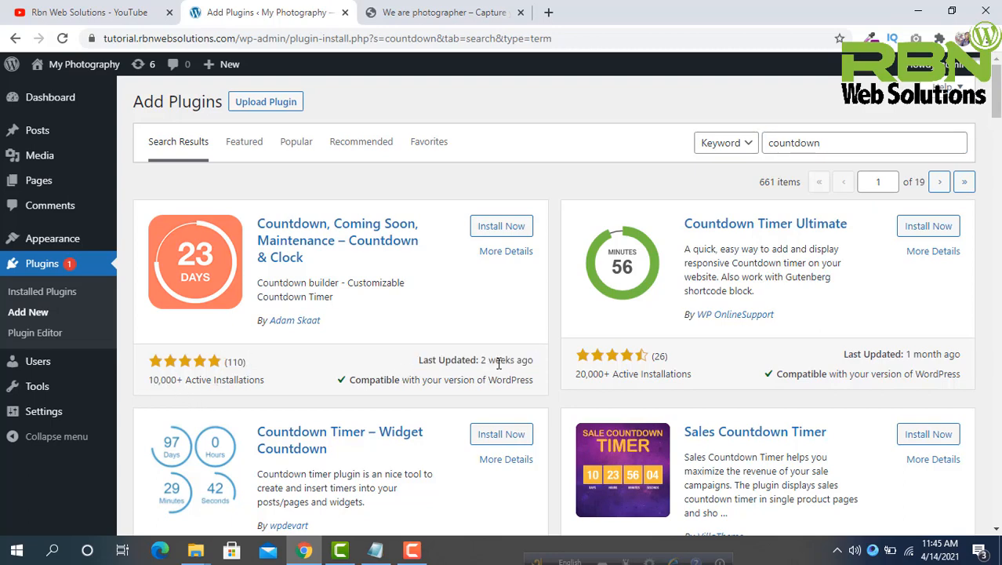
click(502, 227)
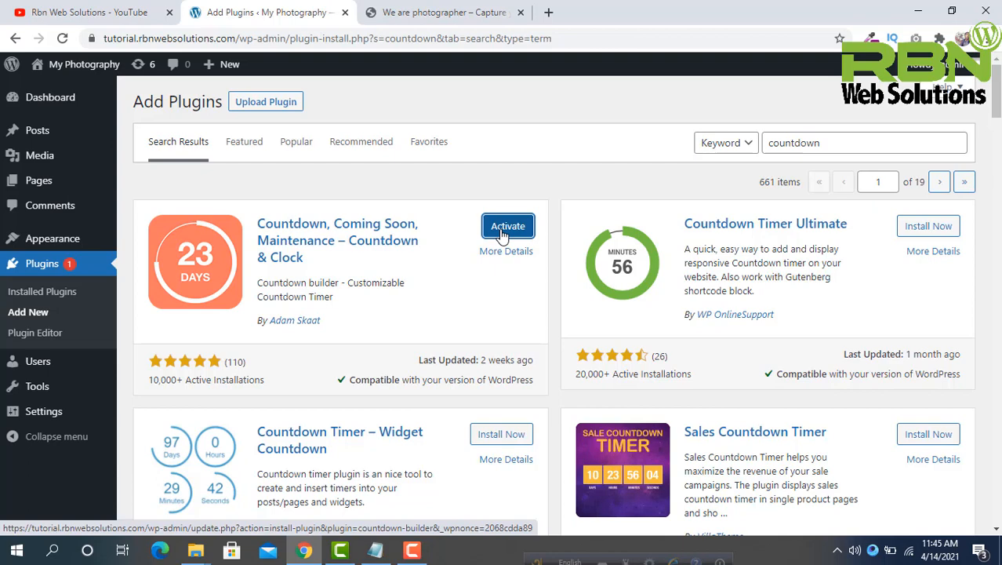
click(502, 231)
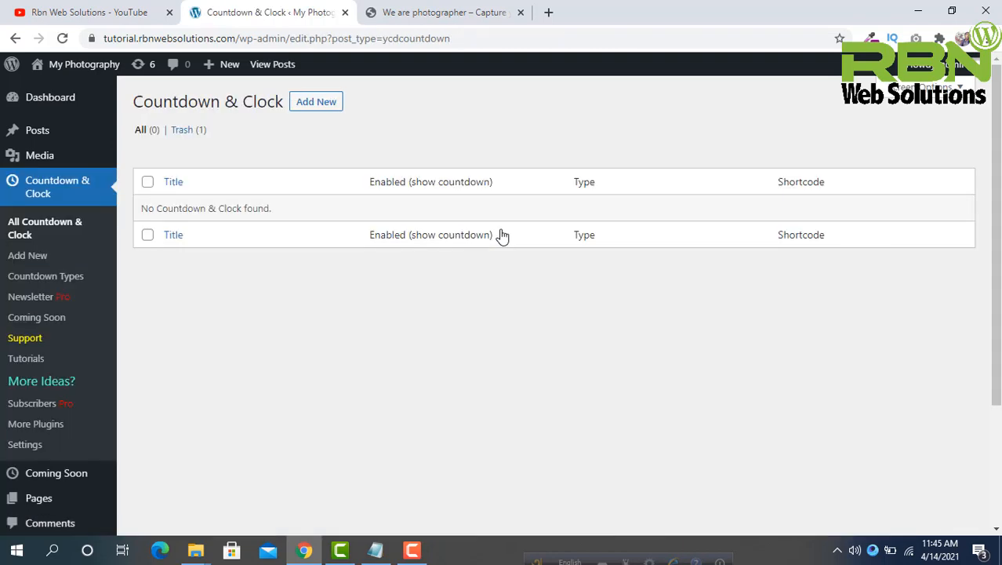
Step: Create a new circle countdown and title it "Rbn web solutions"
click(325, 109)
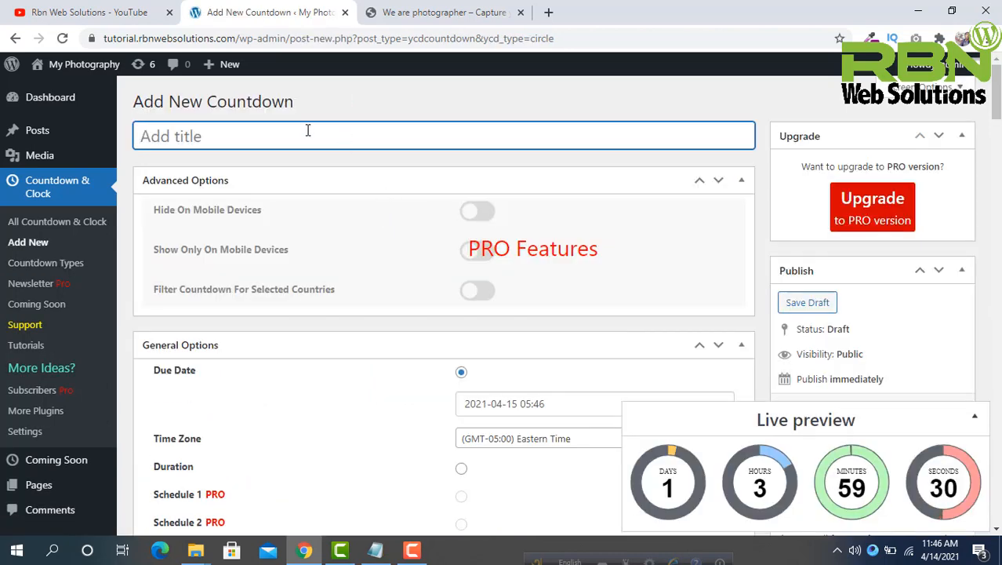
text(Rbn web s)
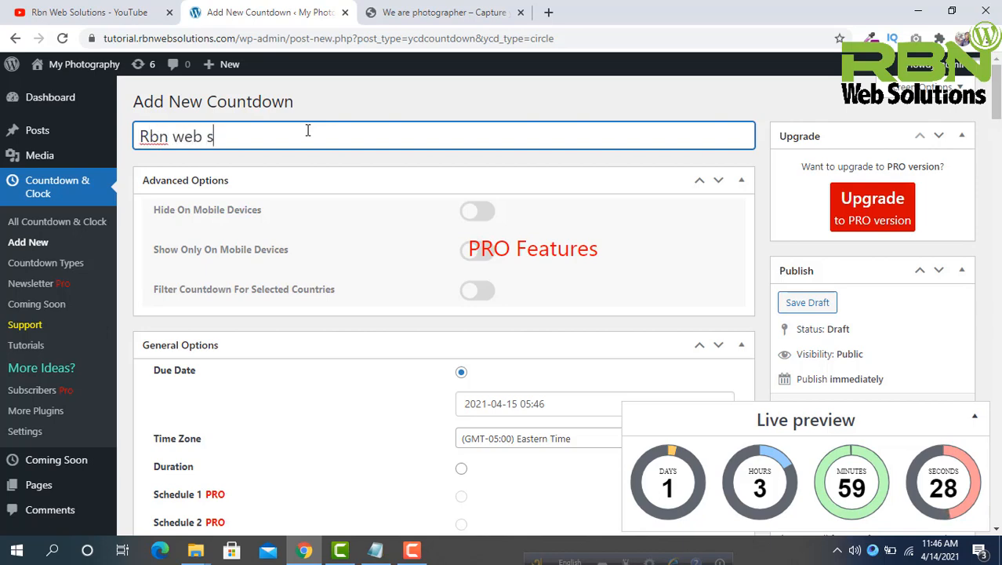
text(olutions)
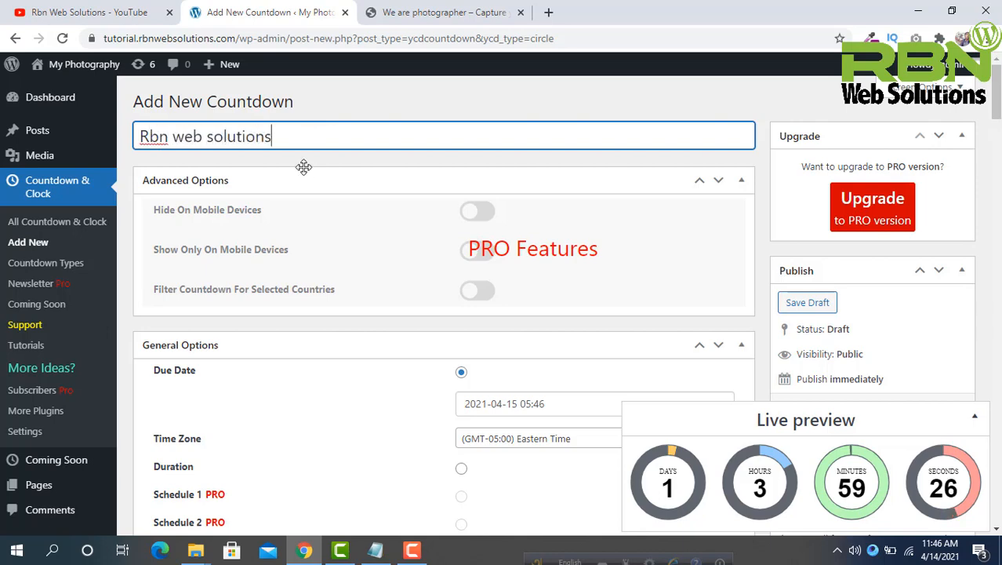
scroll(303, 167, down, 3)
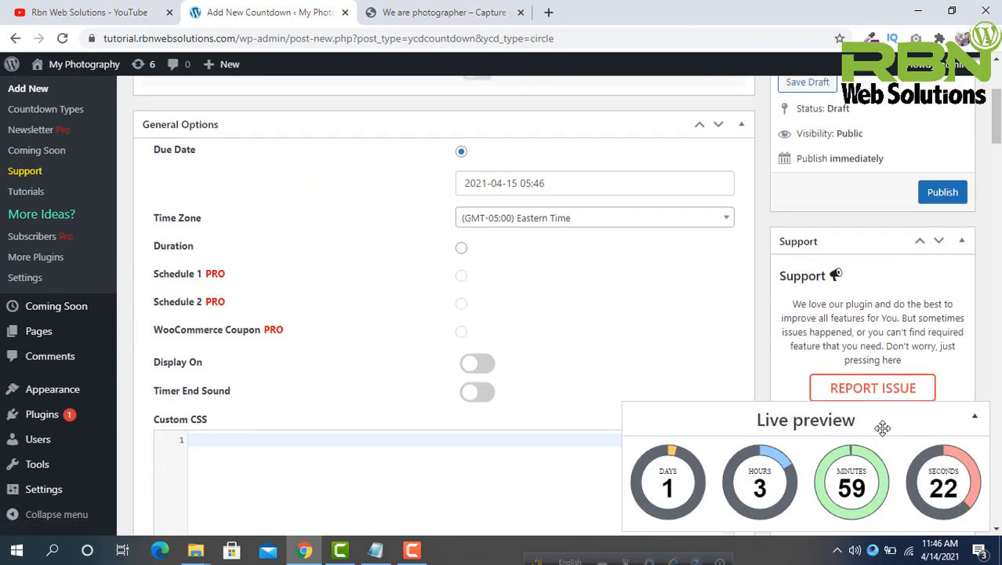
drag(883, 427, 820, 434)
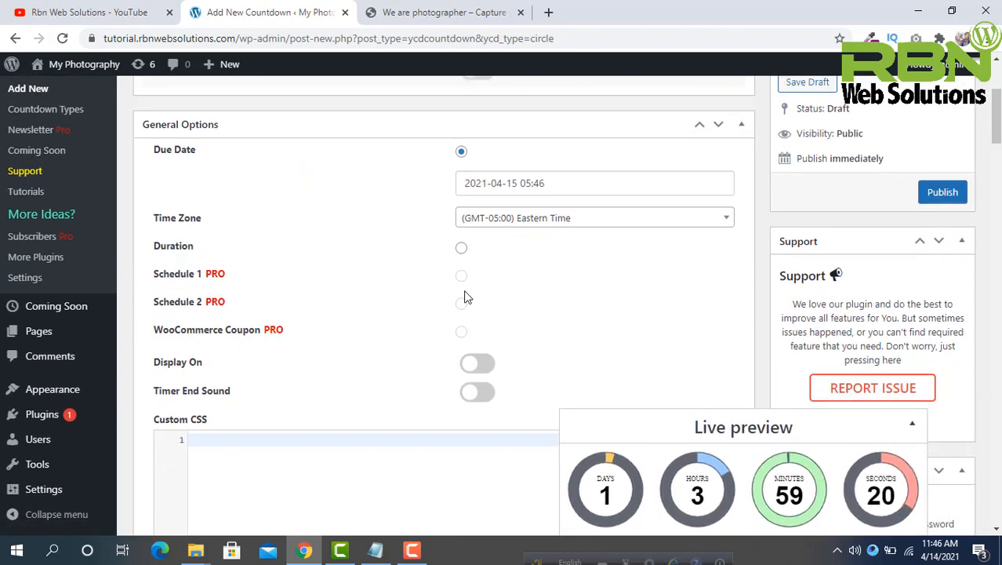
scroll(464, 297, up, 2)
scroll(326, 273, down, 1)
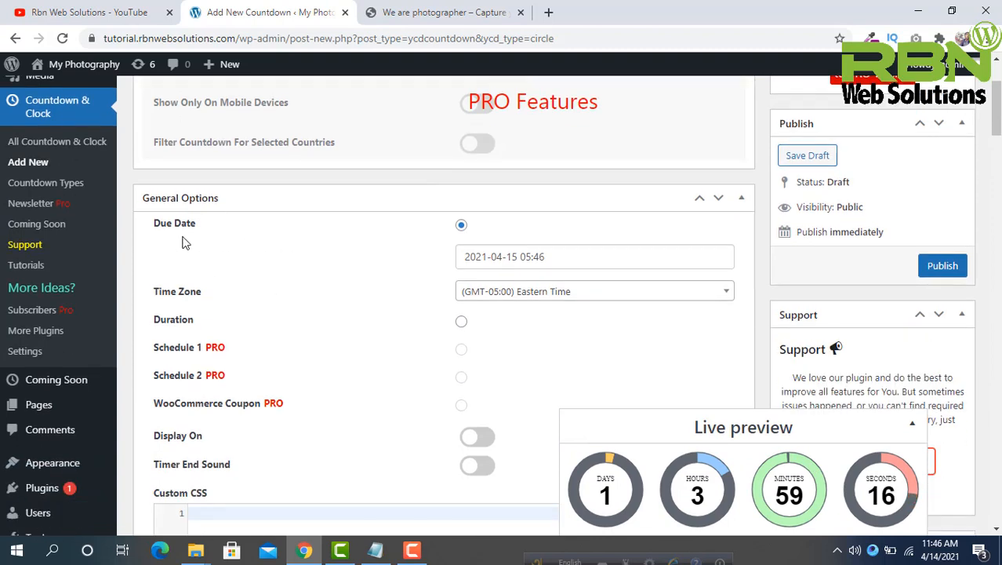
click(501, 265)
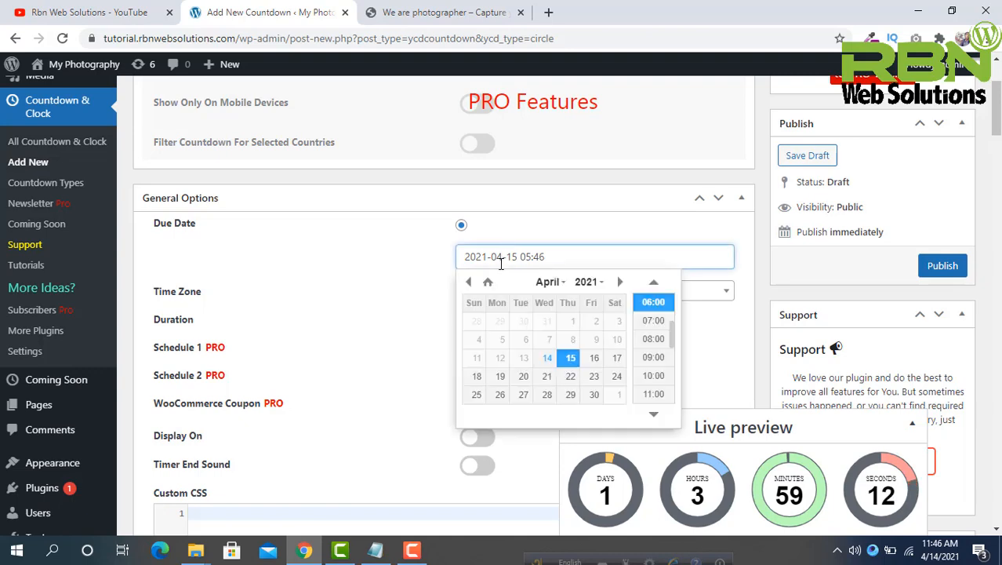
click(616, 358)
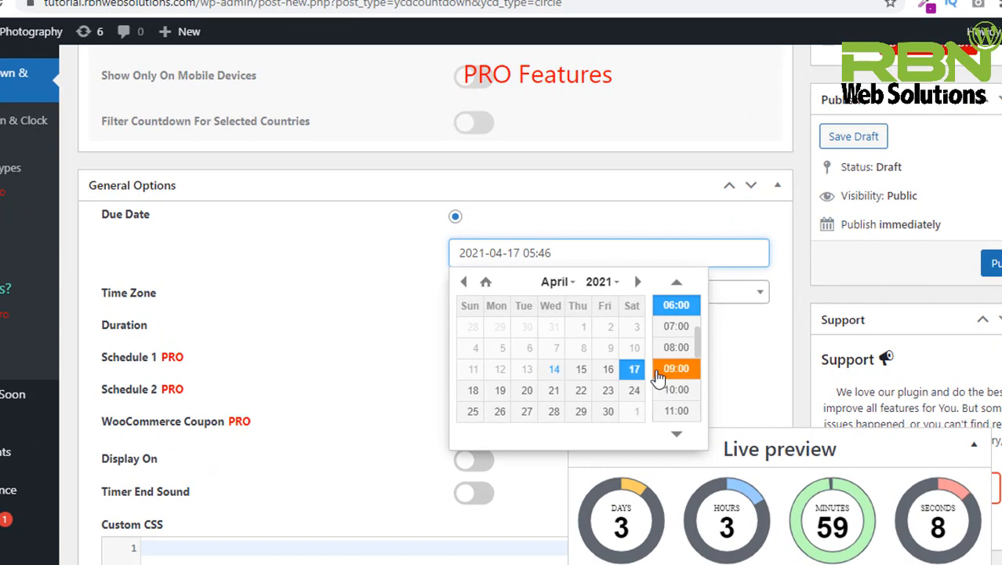
scroll(686, 375, down, 1)
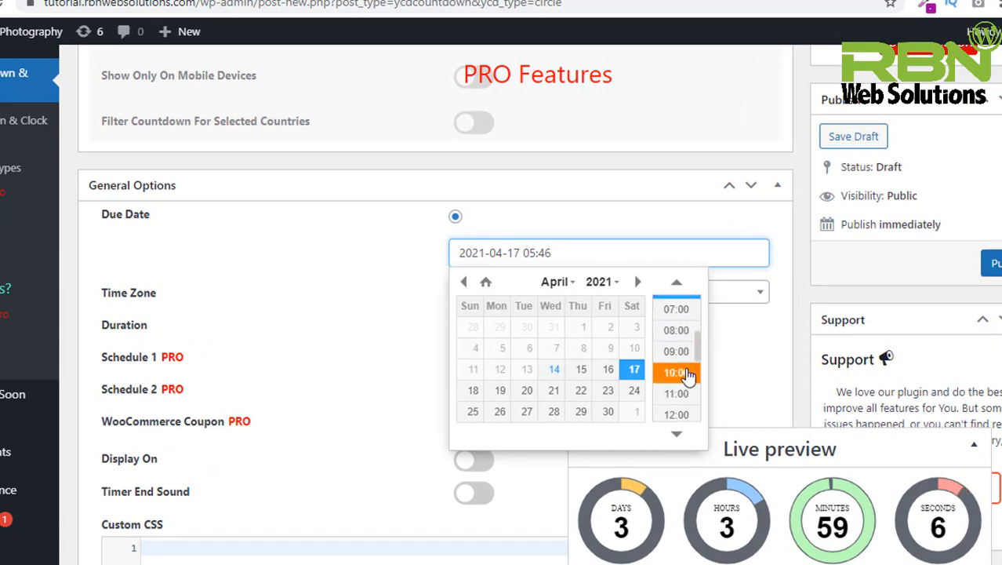
scroll(686, 418, down, 1)
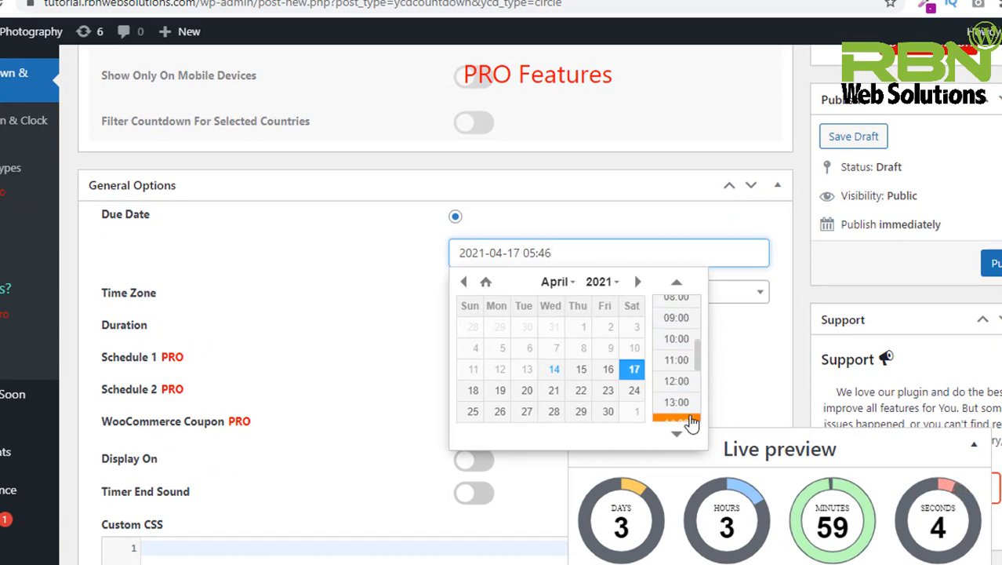
click(677, 381)
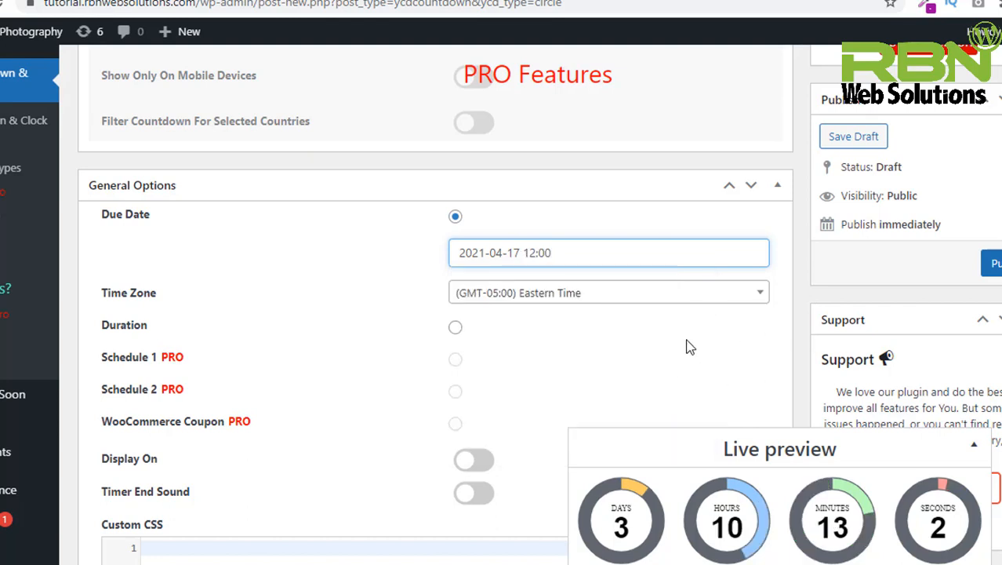
click(588, 299)
click(379, 236)
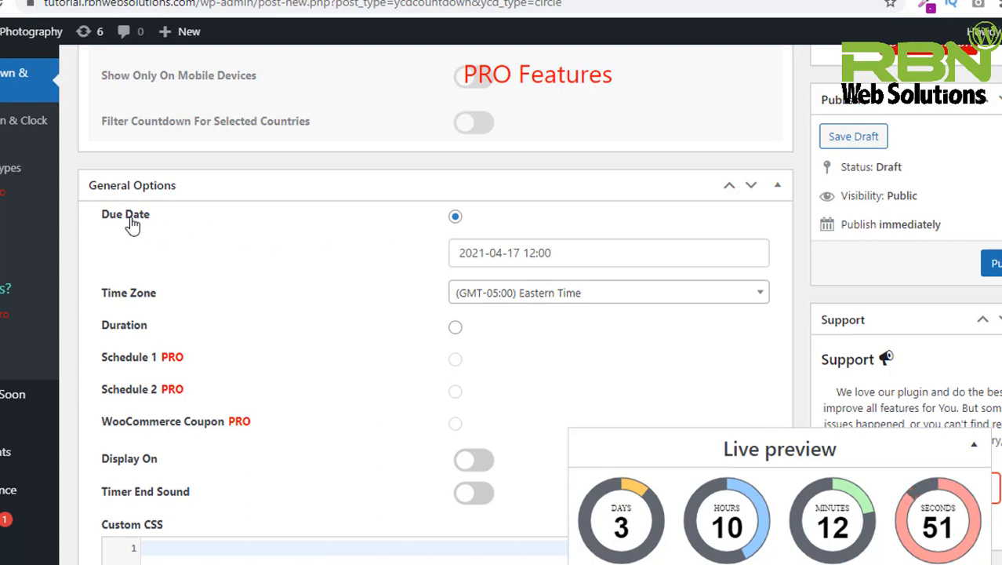
Step: Switch the countdown from due date to duration and set it to 5 days, 10 hours, 0 minutes and 40 seconds
drag(151, 219, 101, 217)
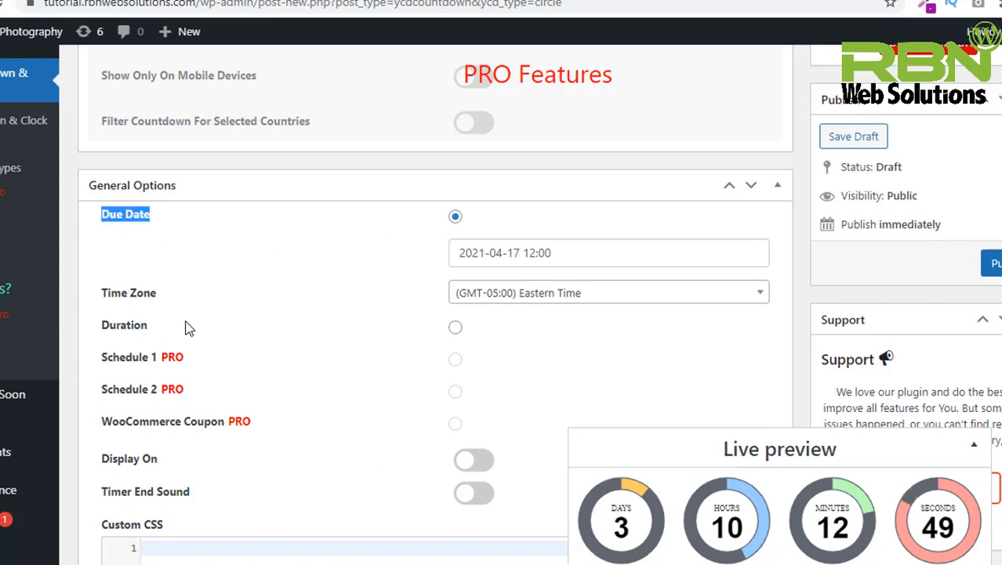
click(456, 329)
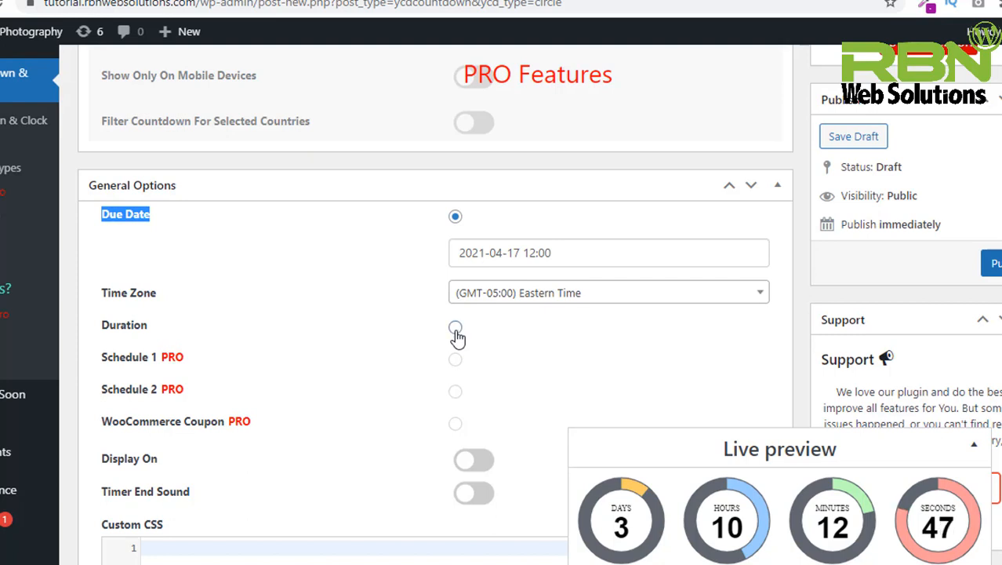
double_click(385, 345)
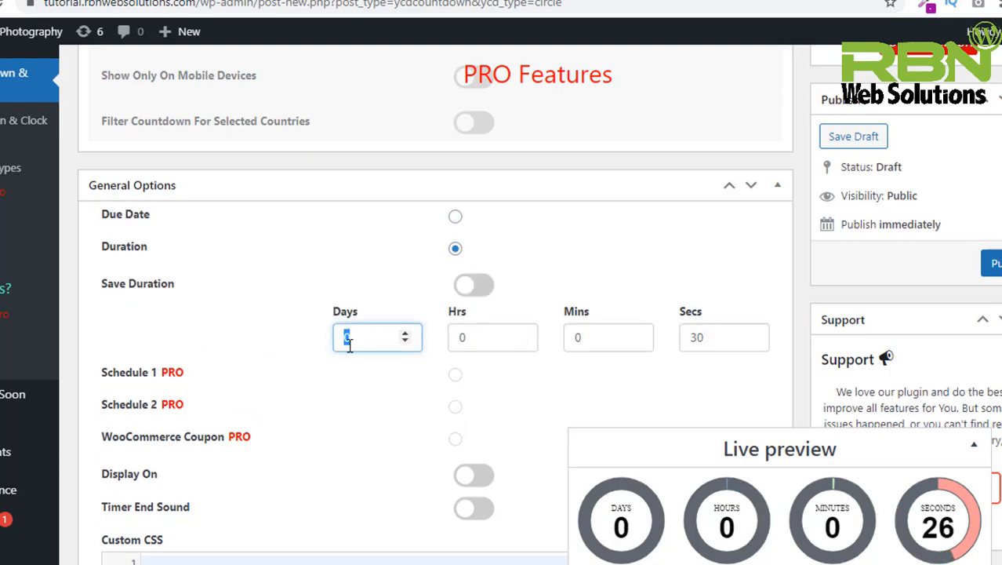
text(5)
key(Tab)
text(10)
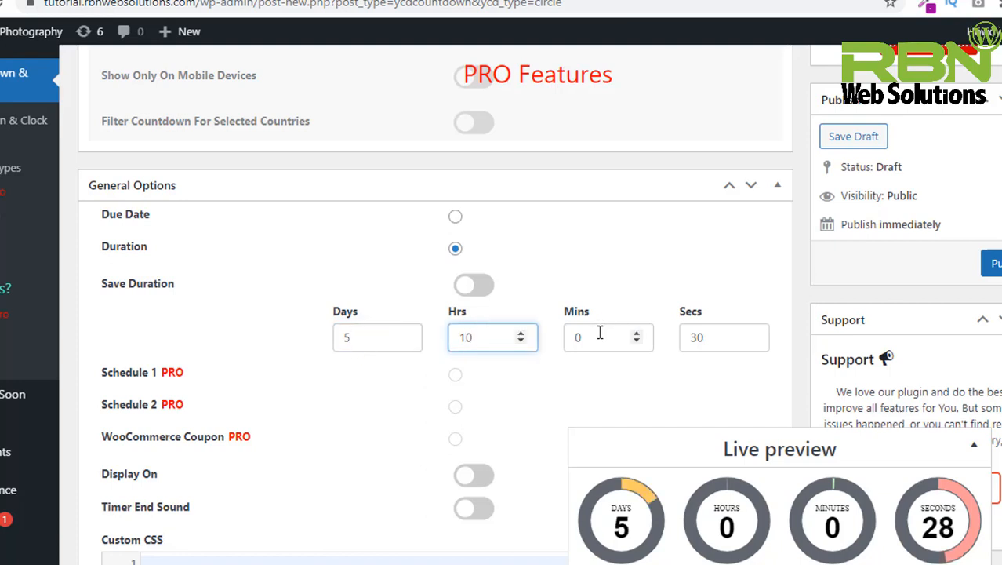
click(599, 333)
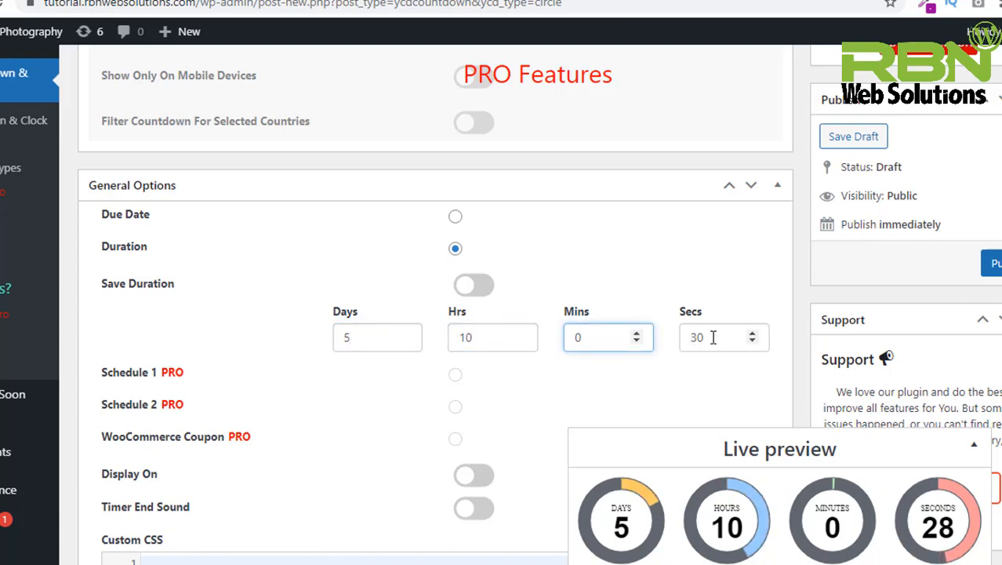
key(Tab)
text(4)
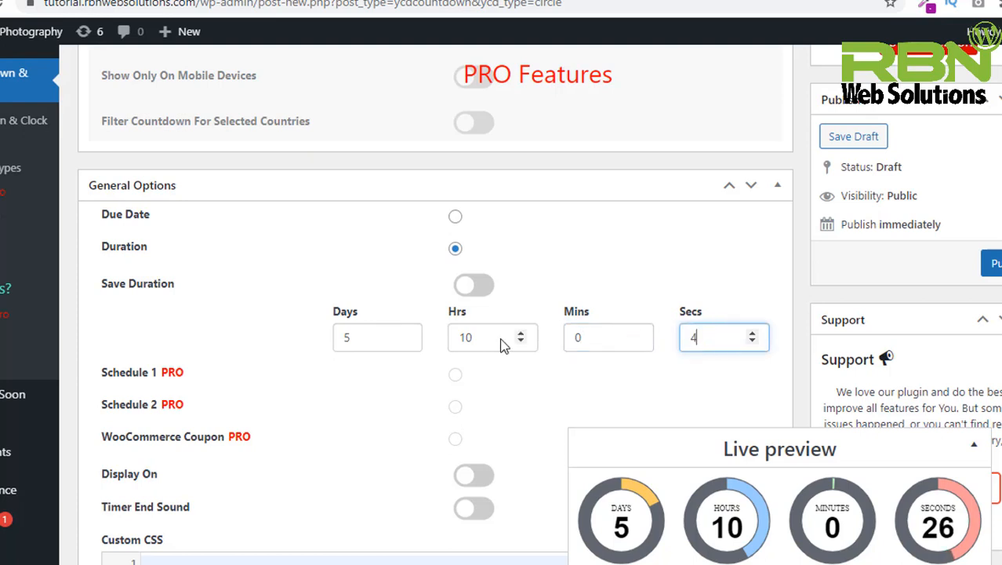
text(0)
click(678, 221)
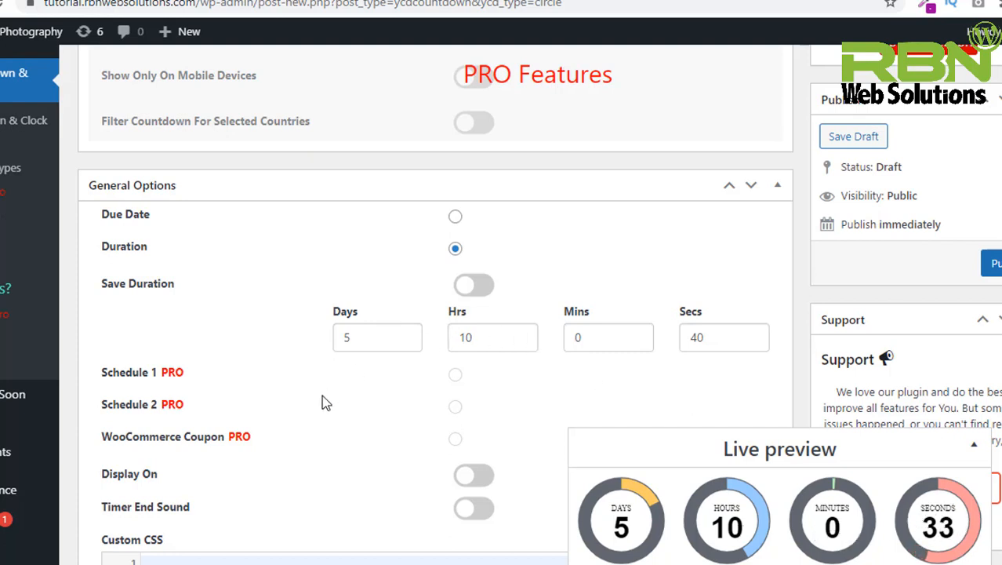
Step: Turn on the Display On option for the countdown
scroll(362, 323, down, 1)
scroll(363, 325, down, 3)
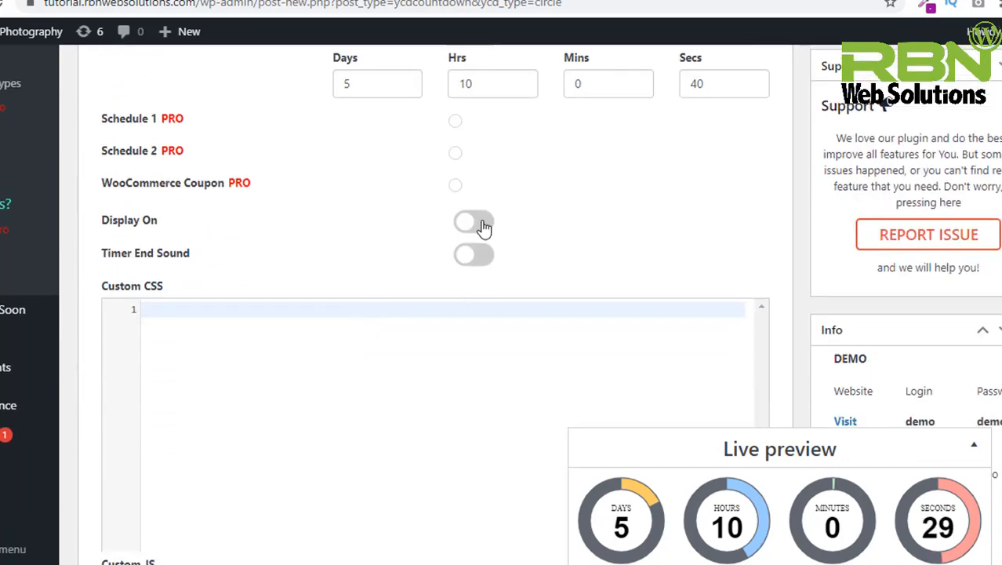
click(474, 224)
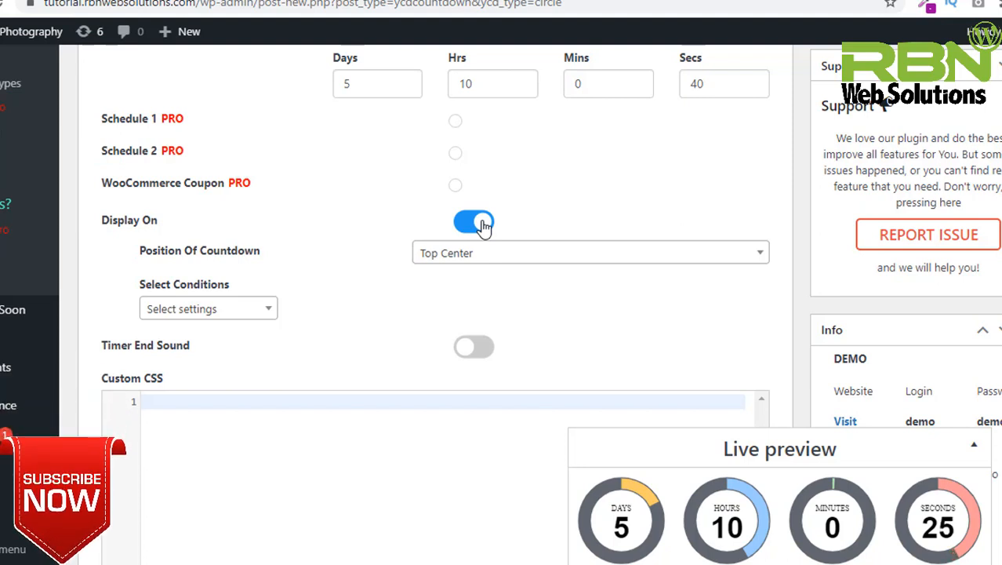
Step: Set the countdown's display condition to Select pages and open the page choice
click(240, 311)
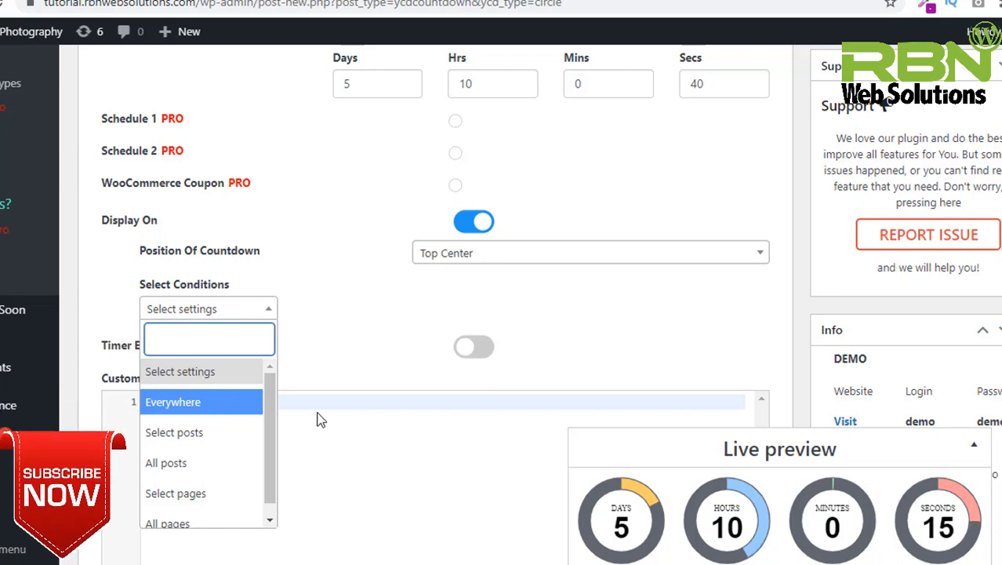
scroll(202, 446, down, 1)
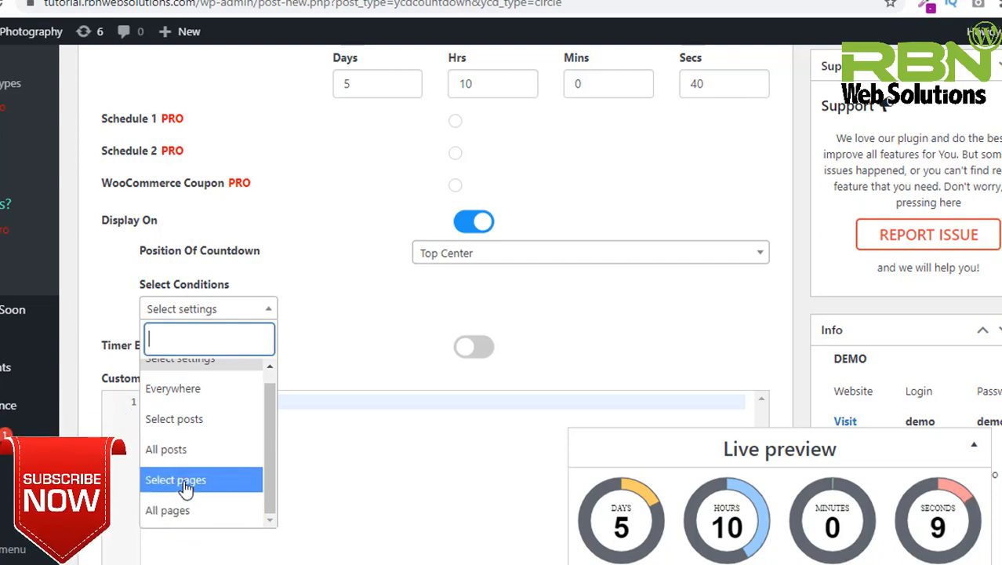
click(206, 484)
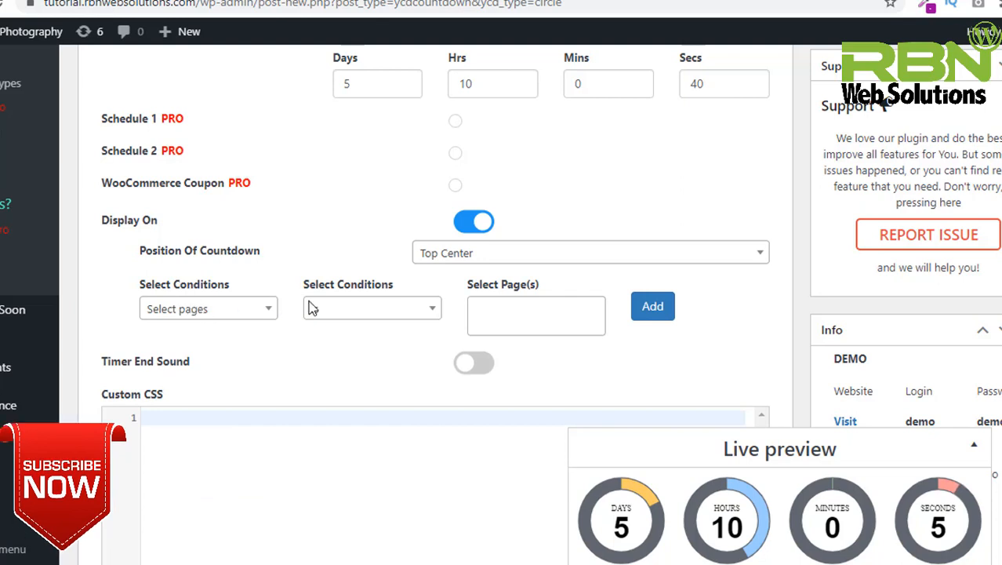
click(507, 316)
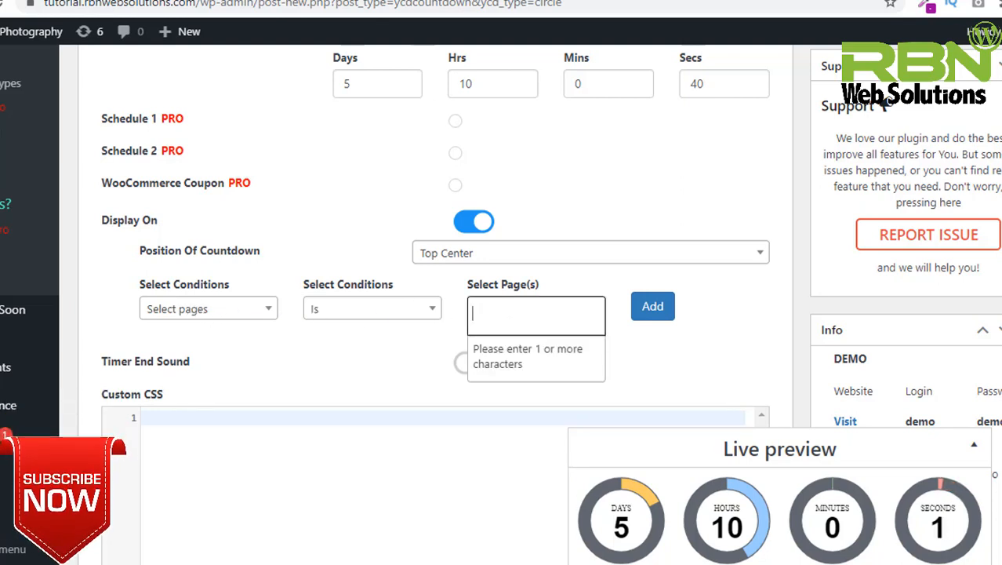
Step: Open the My Photography site's front end in a new browser tab
mouse_move(15, 33)
right_click(3, 62)
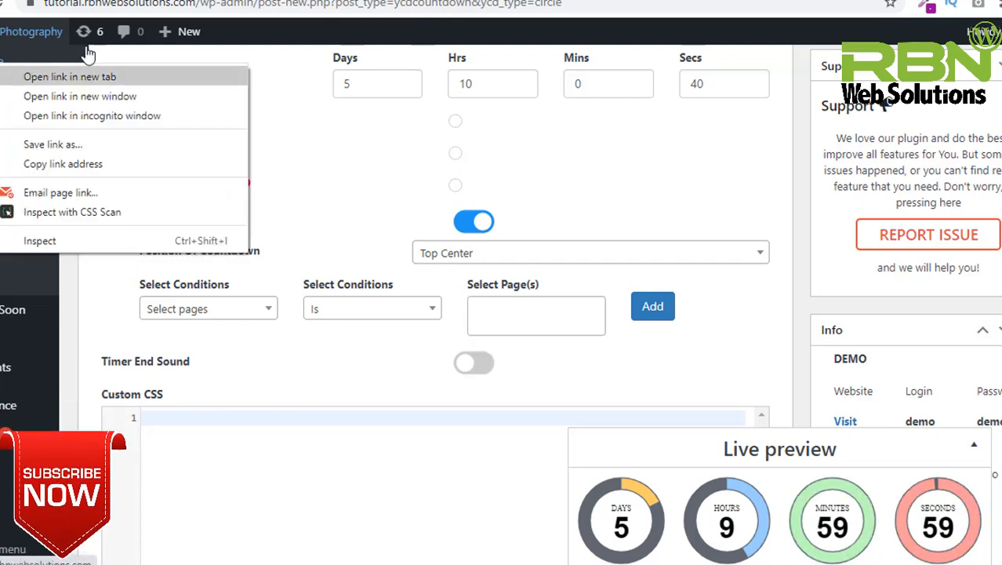
click(75, 76)
Step: Choose the Contact us page for the display condition and set its comparison to Is not
click(507, 317)
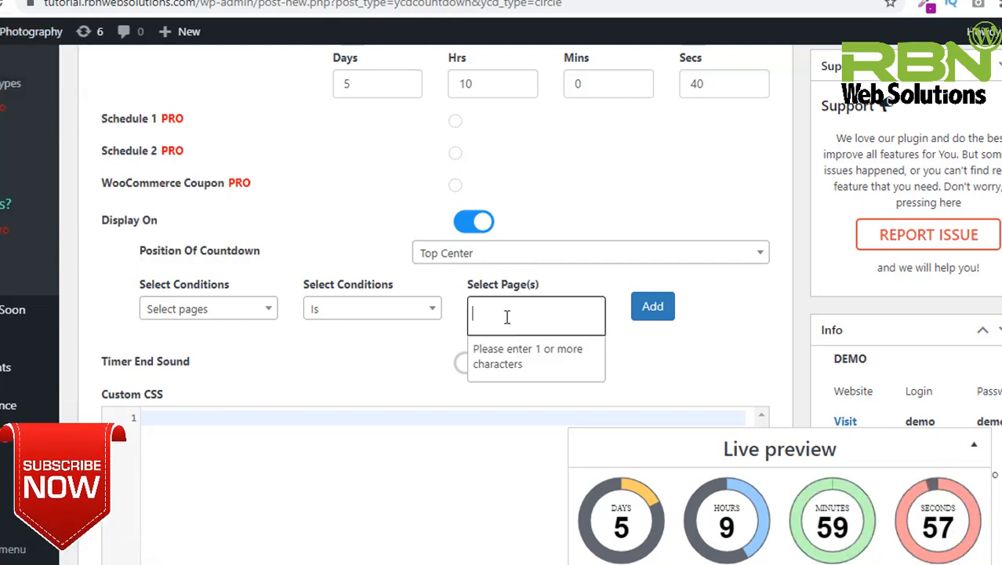
text(ab)
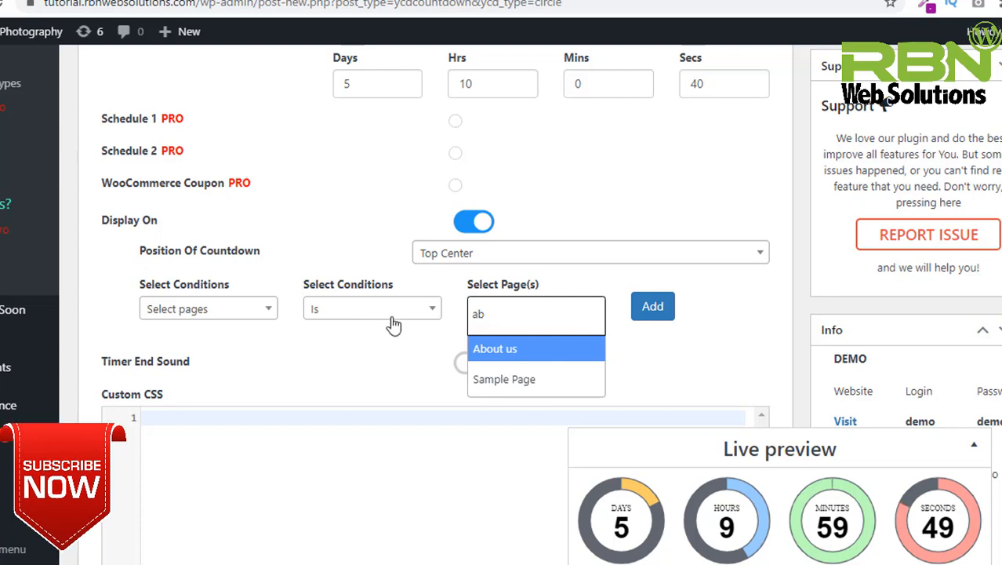
key(BackSpace)
key(BackSpace)
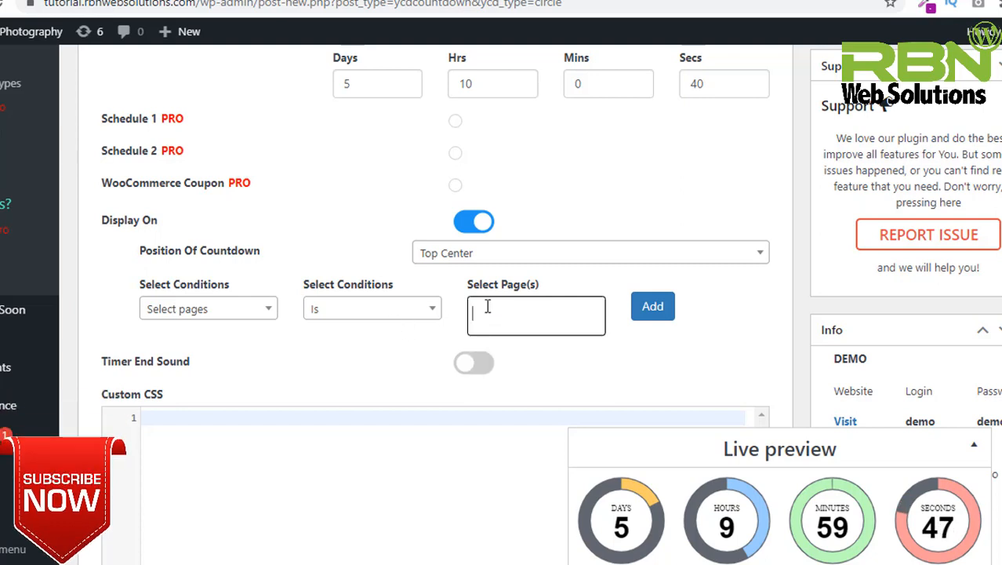
text(conta)
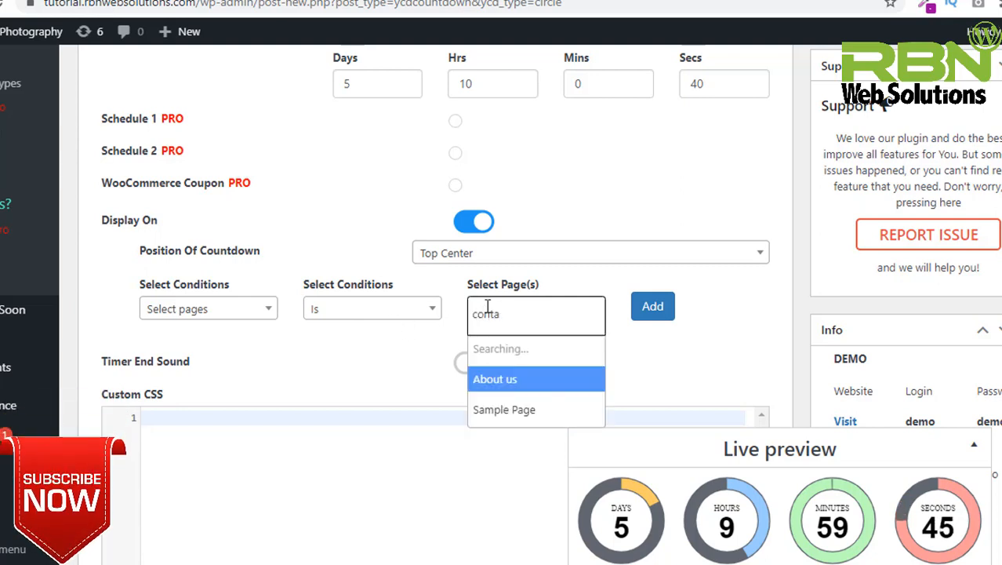
click(508, 361)
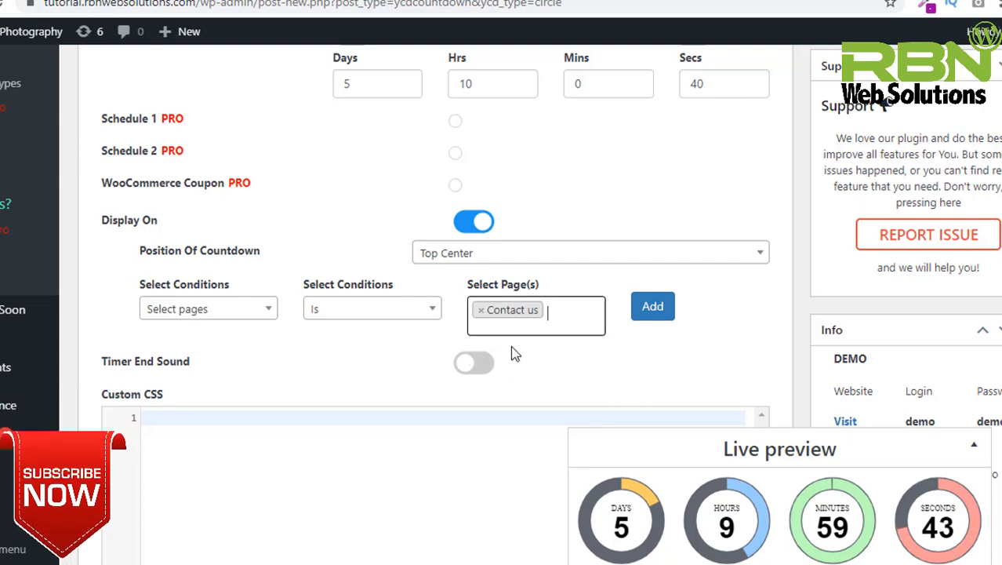
click(399, 314)
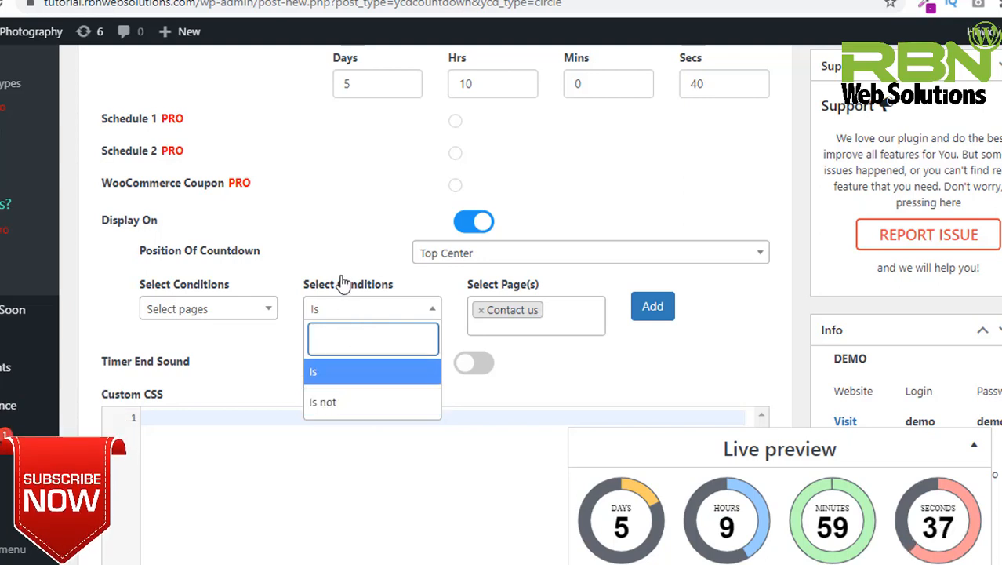
click(371, 232)
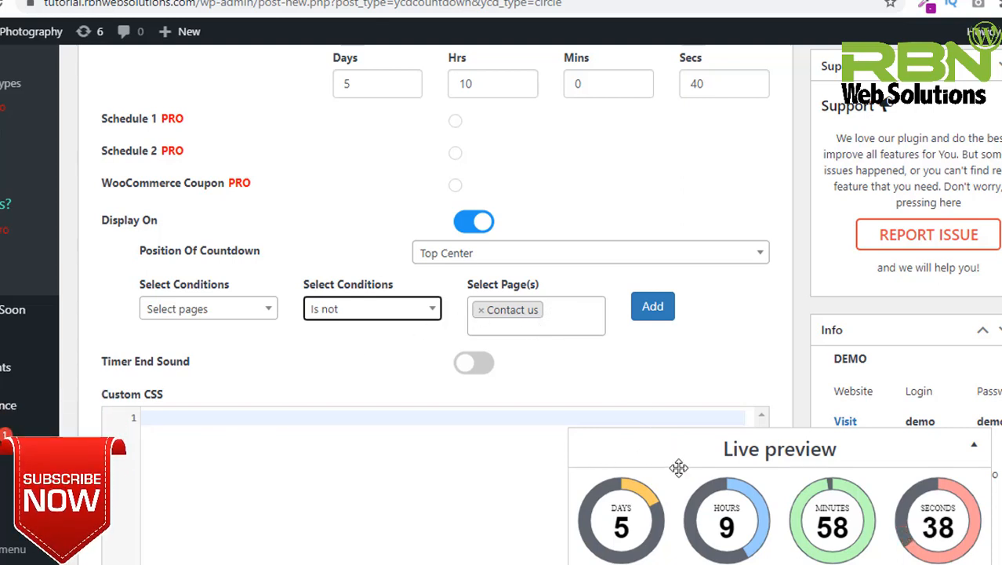
Step: Set the display condition to All pages and publish the countdown
click(265, 314)
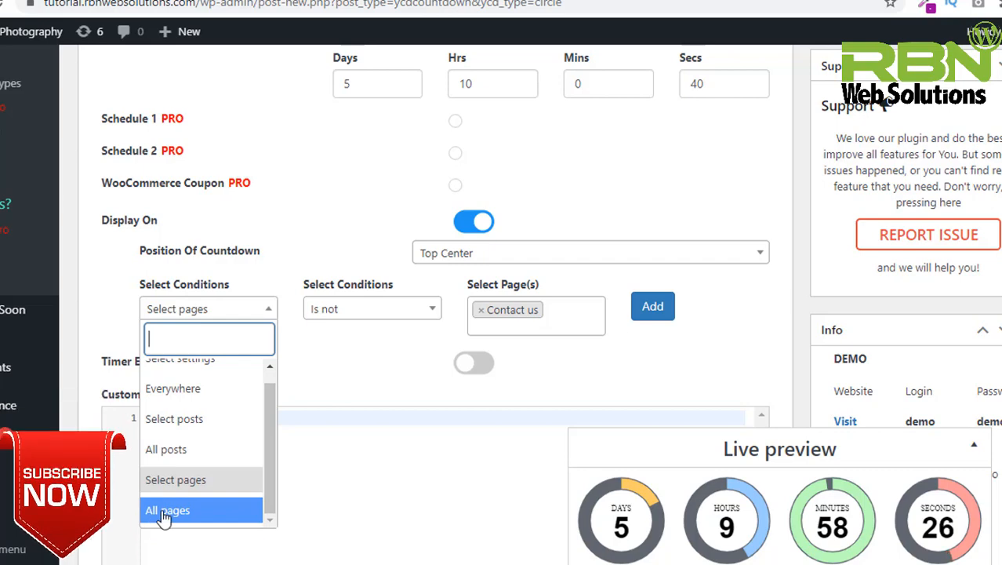
click(196, 511)
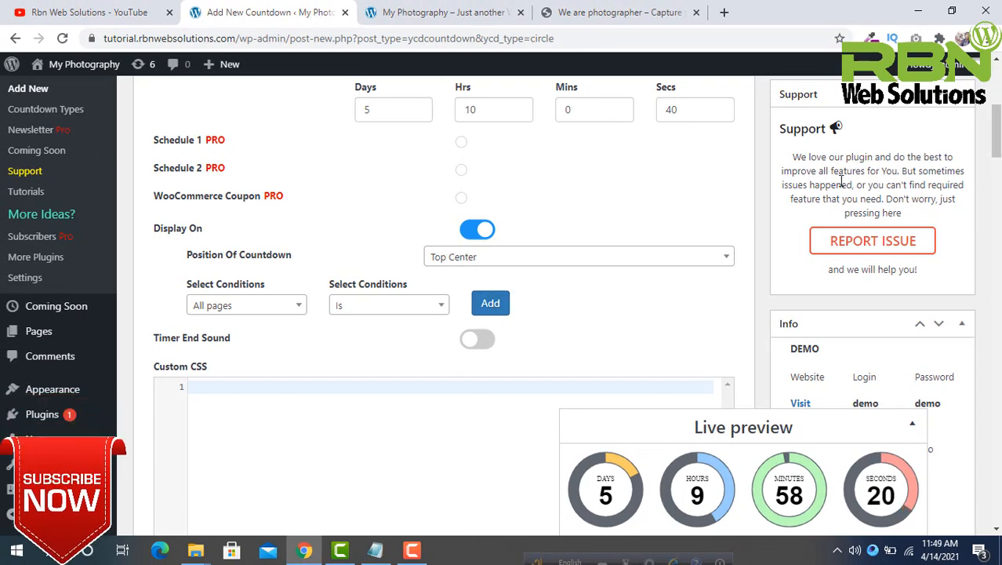
scroll(842, 181, up, 3)
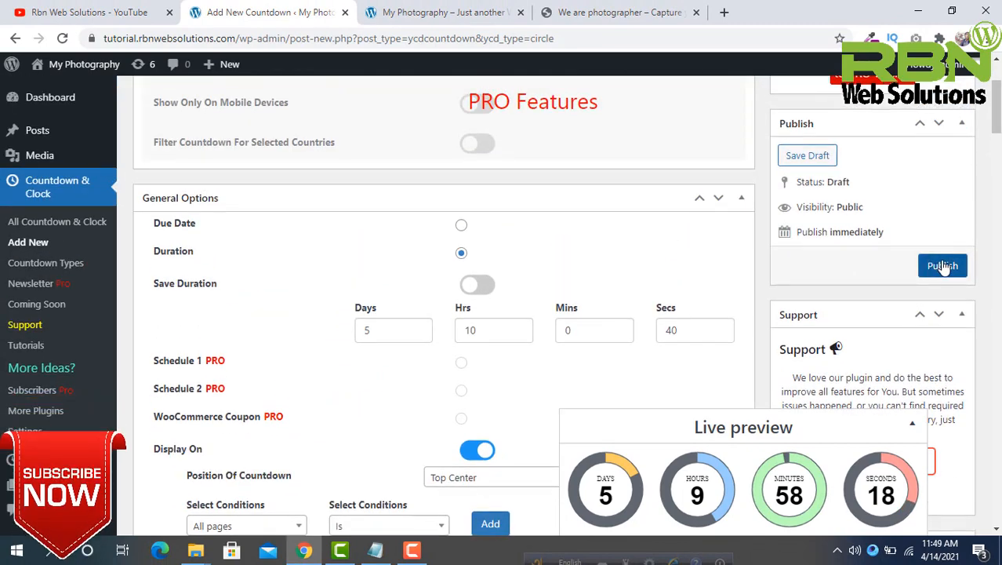
click(943, 267)
Step: Switch to the site's front end and reload the home page to check it for the countdown
click(455, 12)
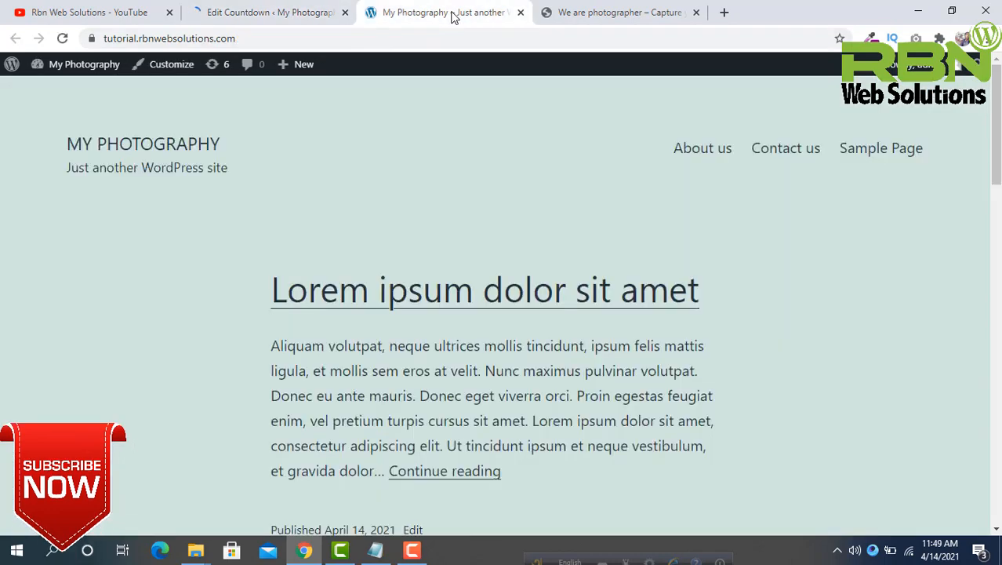
click(594, 11)
click(488, 9)
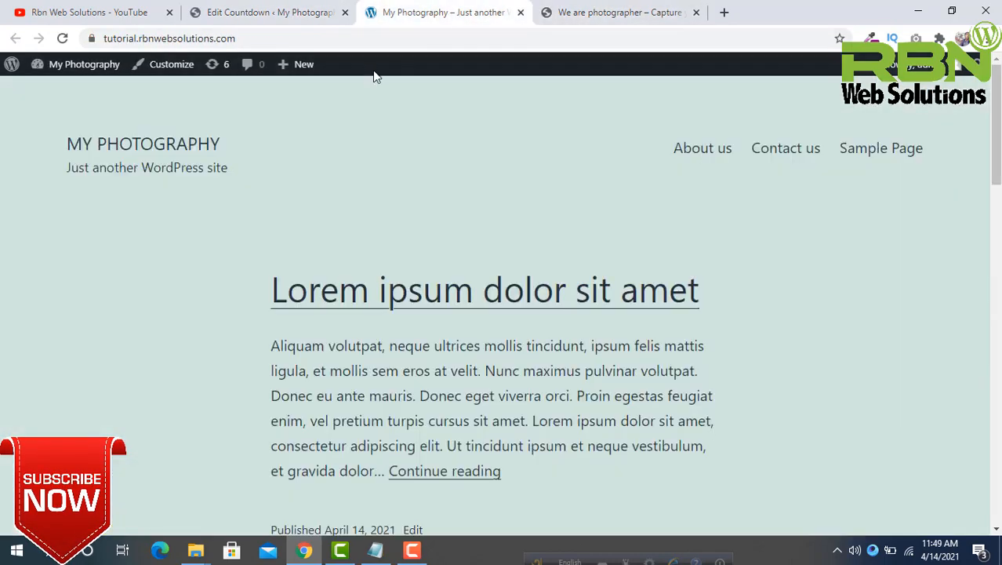
click(63, 37)
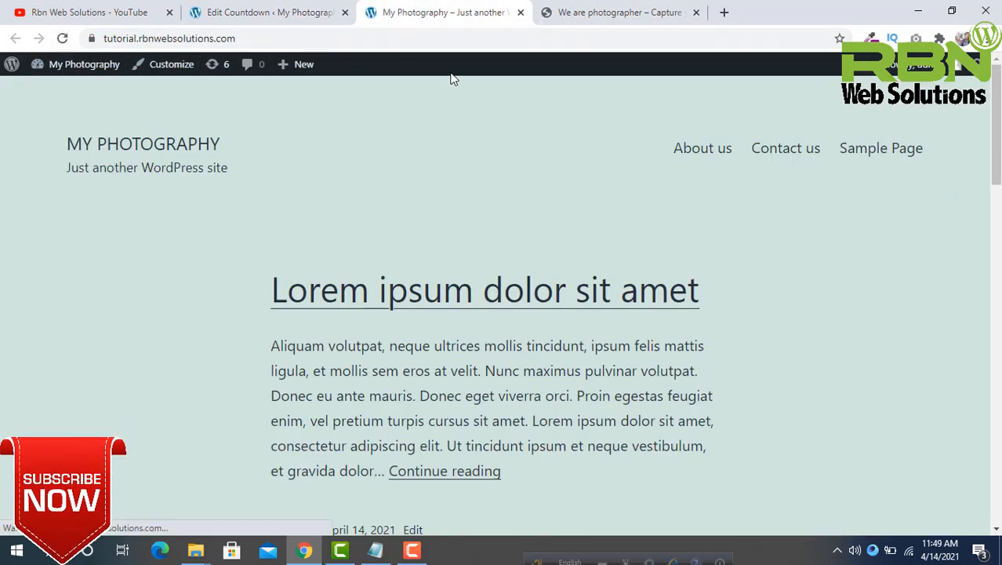
scroll(802, 170, down, 1)
scroll(803, 170, up, 1)
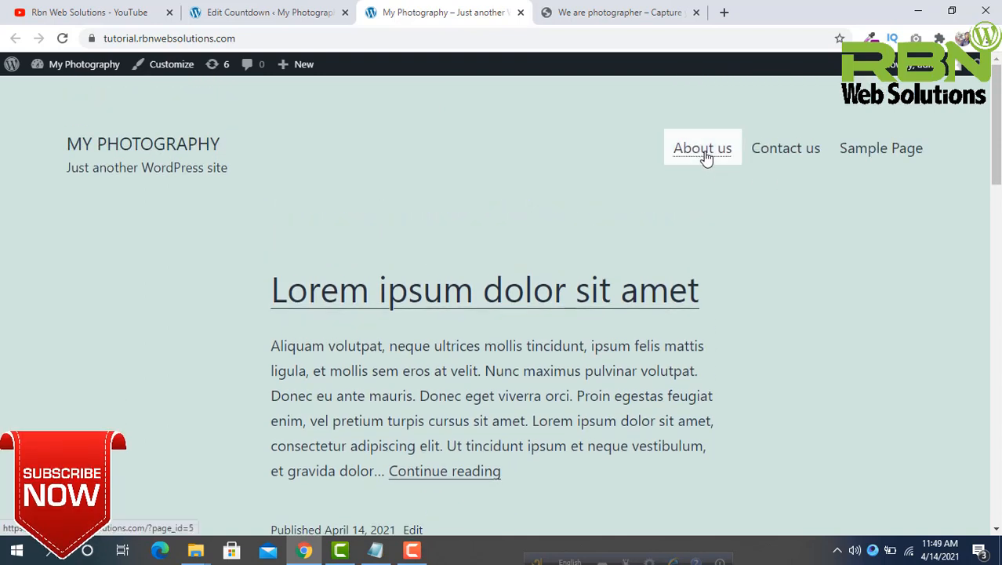
Step: Visit the site's About us, Contact us and Sample Page pages and check each for the countdown
click(704, 155)
scroll(545, 282, down, 3)
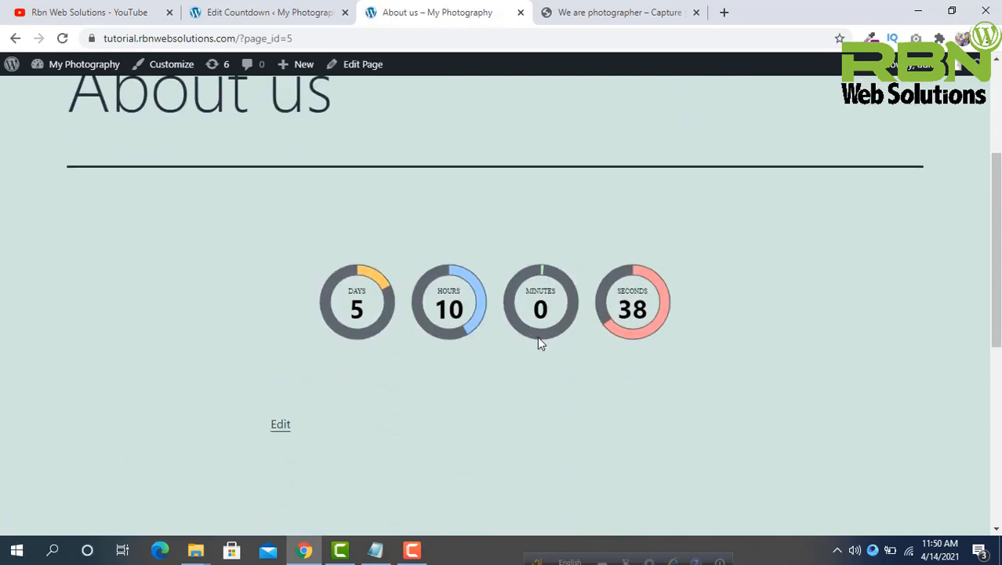
drag(732, 315, 407, 310)
scroll(294, 298, up, 3)
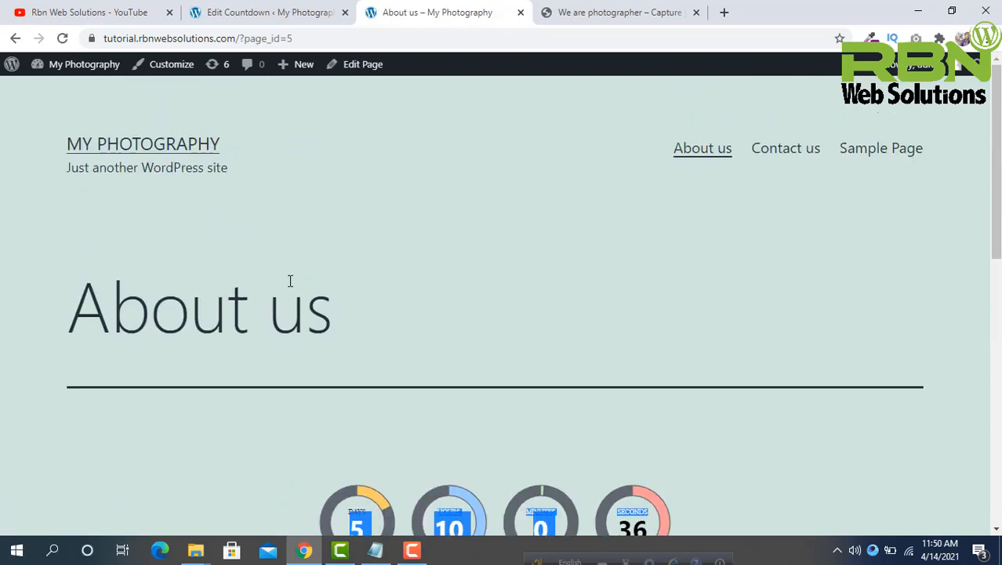
click(806, 153)
scroll(549, 251, down, 3)
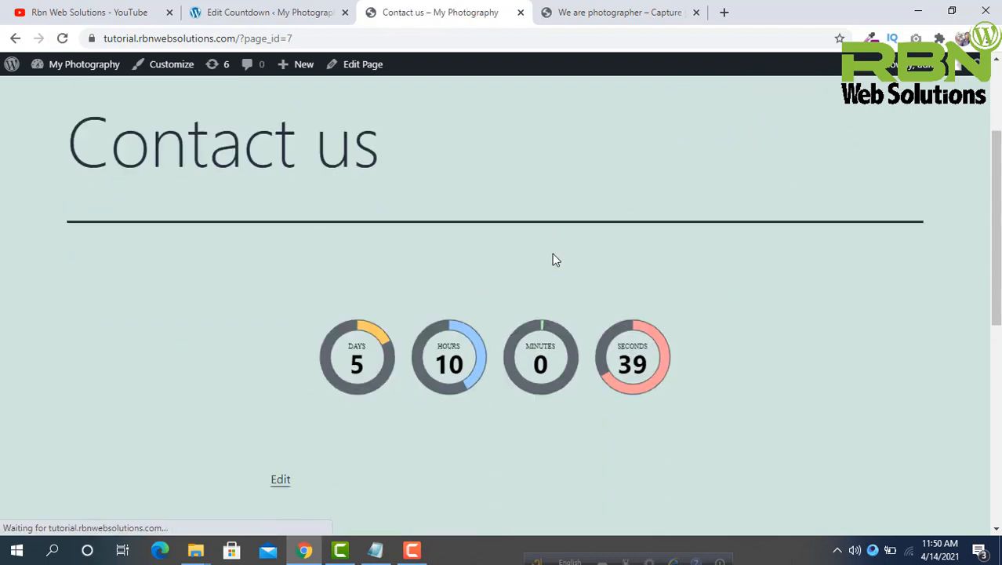
drag(308, 301, 385, 263)
scroll(385, 262, up, 3)
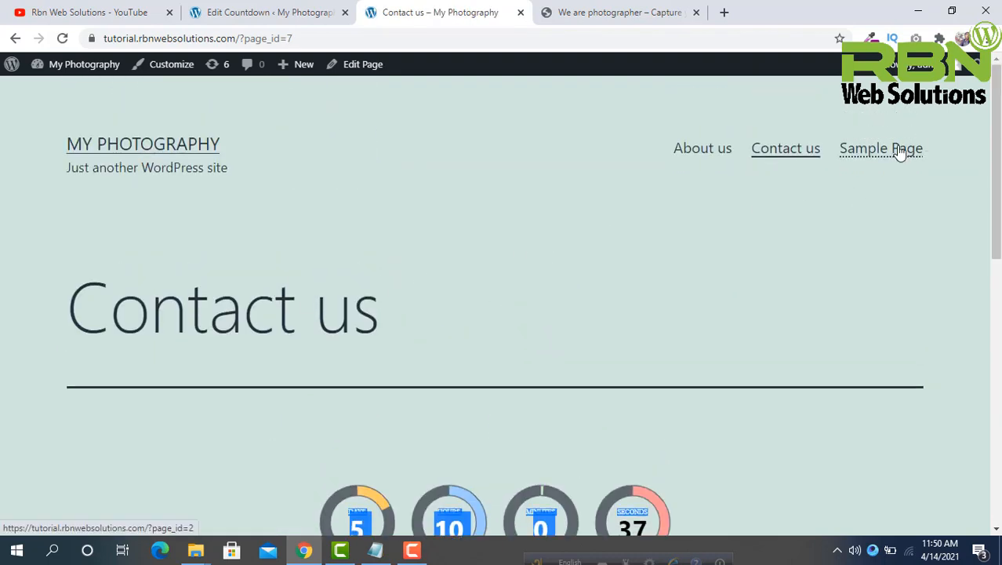
click(898, 156)
scroll(467, 216, down, 3)
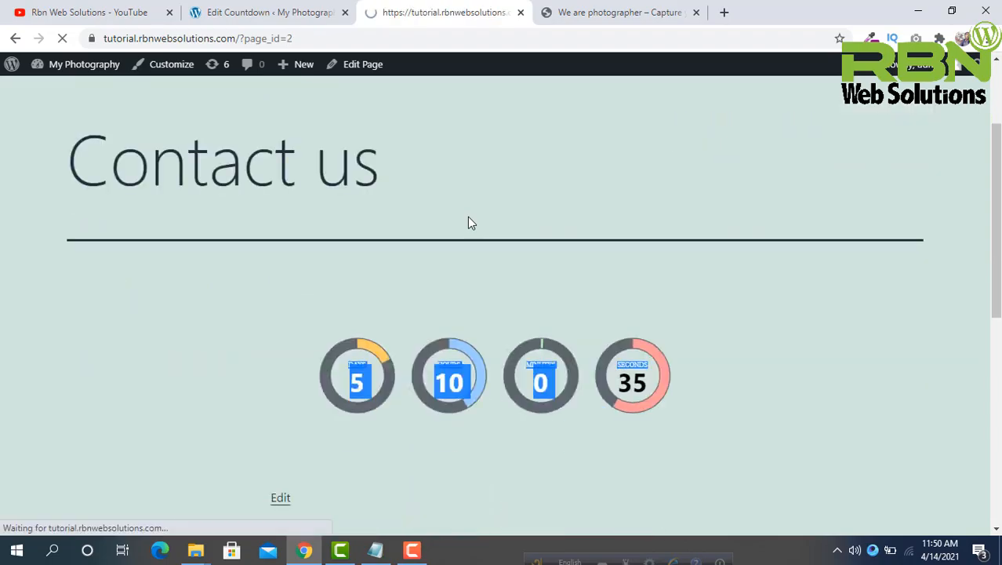
Step: Return to the countdown's edit page and copy its shortcode [ycd_countdown id=25]
scroll(468, 219, down, 2)
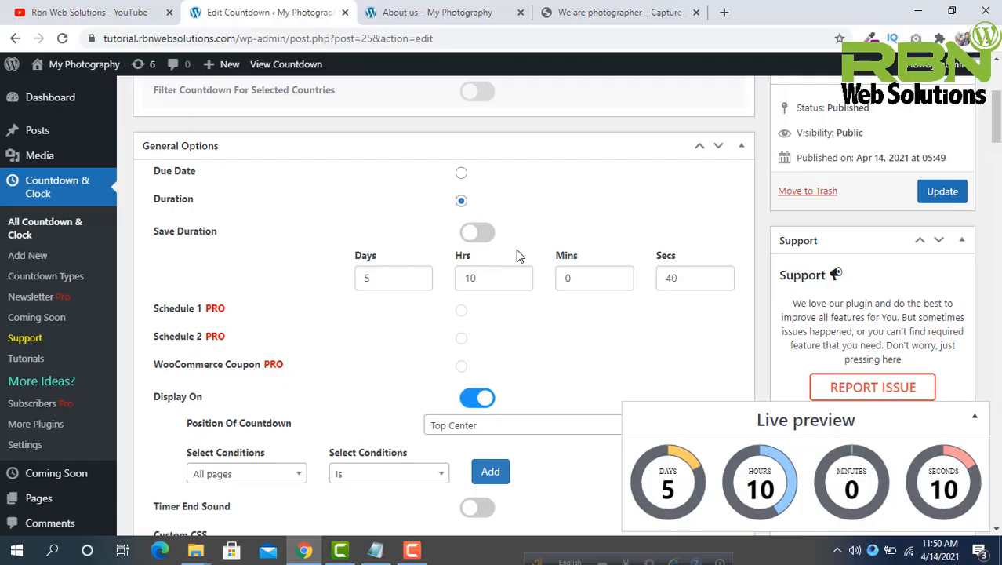
scroll(516, 250, down, 5)
scroll(524, 255, down, 1)
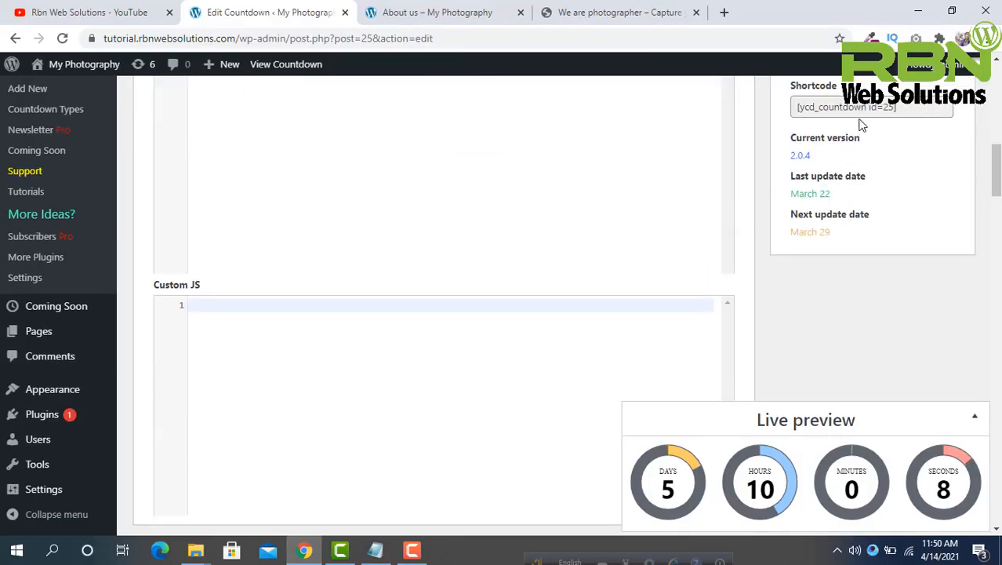
triple_click(862, 105)
right_click(862, 107)
click(783, 119)
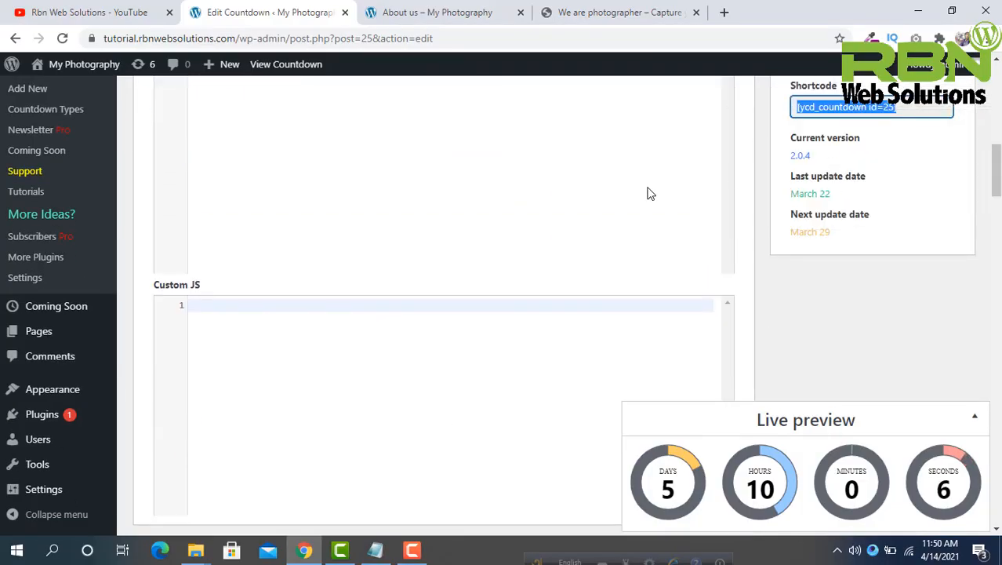
Step: Turn off the Display On option in the countdown's general options and update the countdown
scroll(640, 191, up, 10)
scroll(630, 190, down, 5)
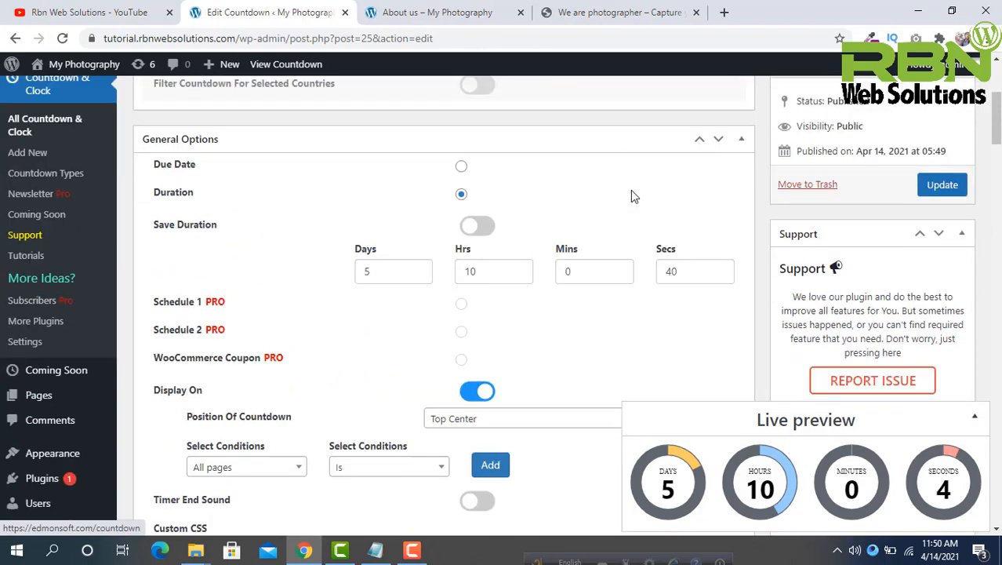
scroll(604, 216, up, 1)
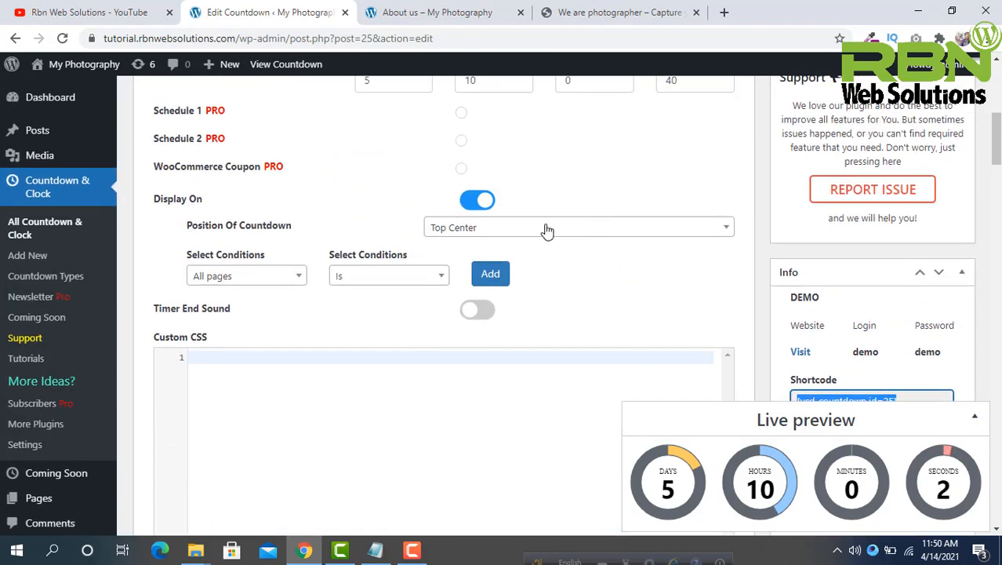
click(483, 206)
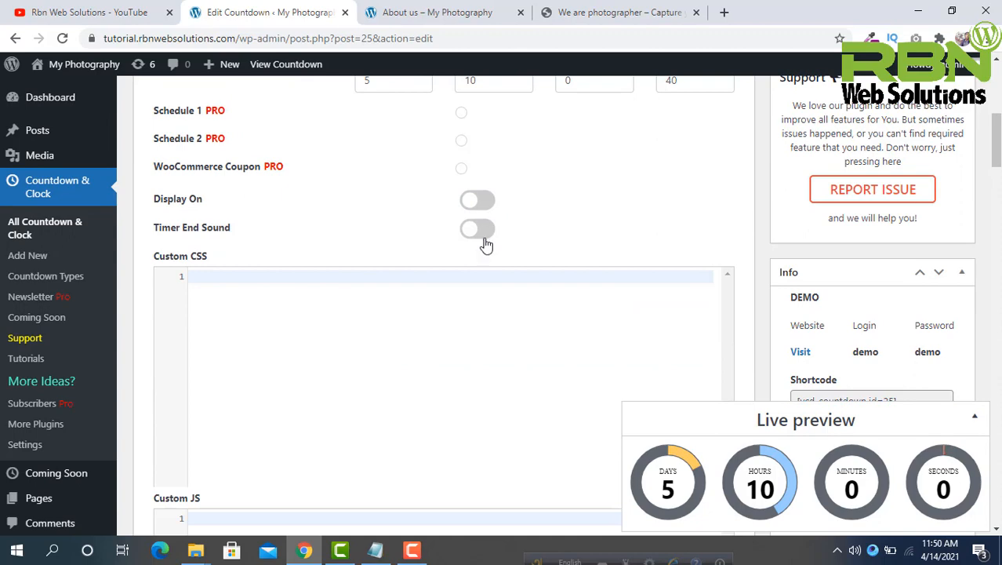
scroll(855, 190, up, 3)
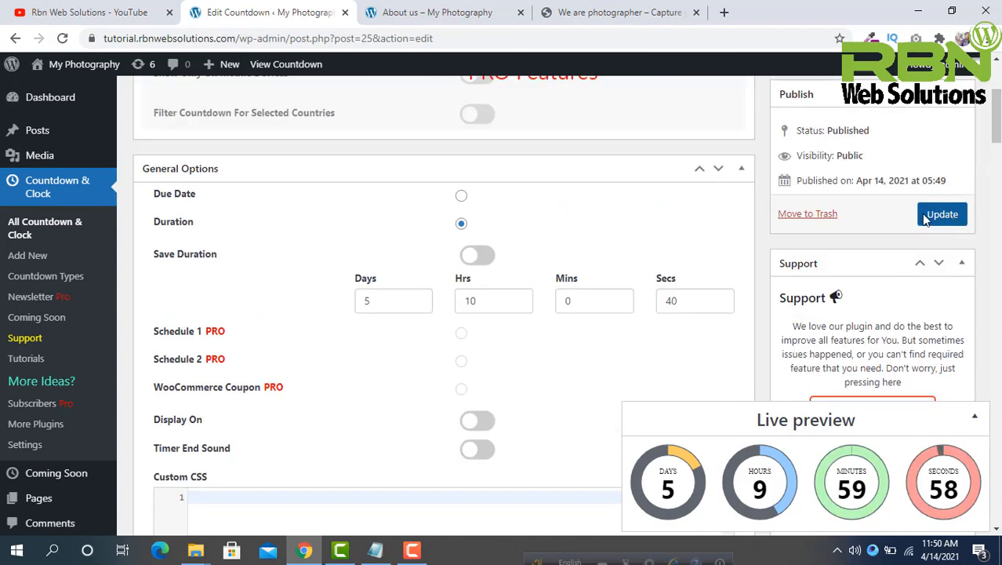
click(942, 214)
Step: Open the About us page's editor in a new tab, insert the shortcode [ycd_countdown id=25] and update the page
click(470, 11)
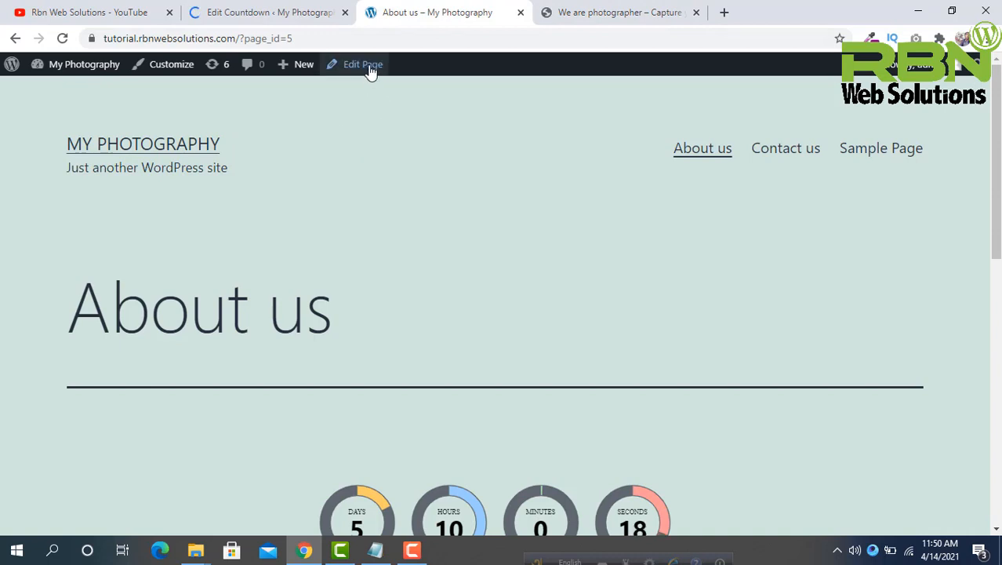
right_click(371, 70)
click(433, 74)
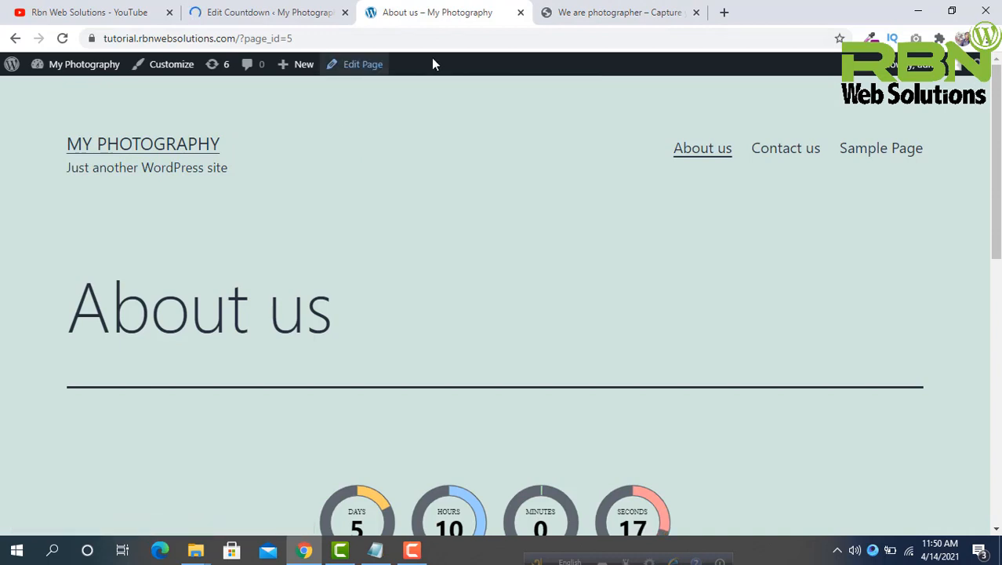
click(580, 11)
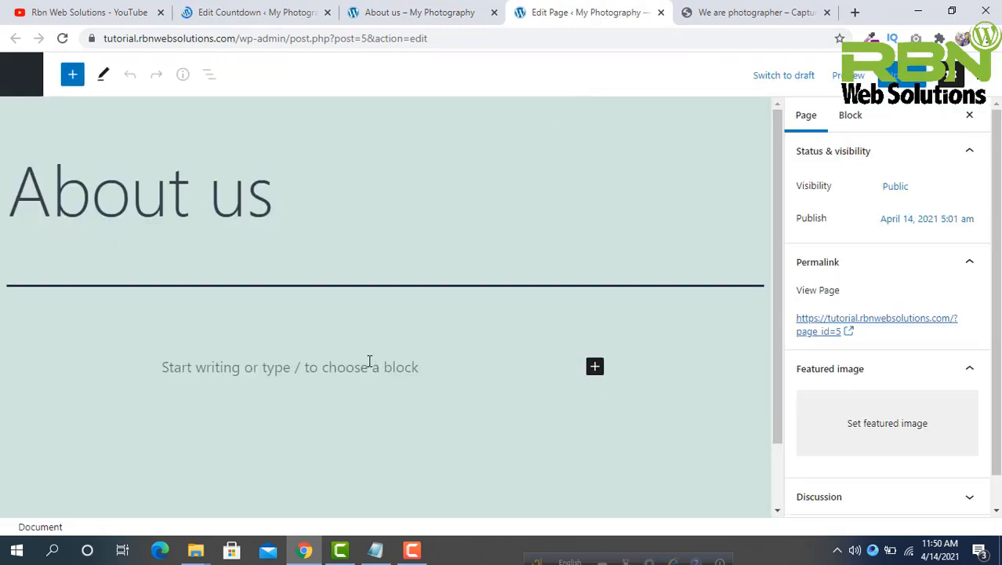
click(369, 361)
key(ctrl+v)
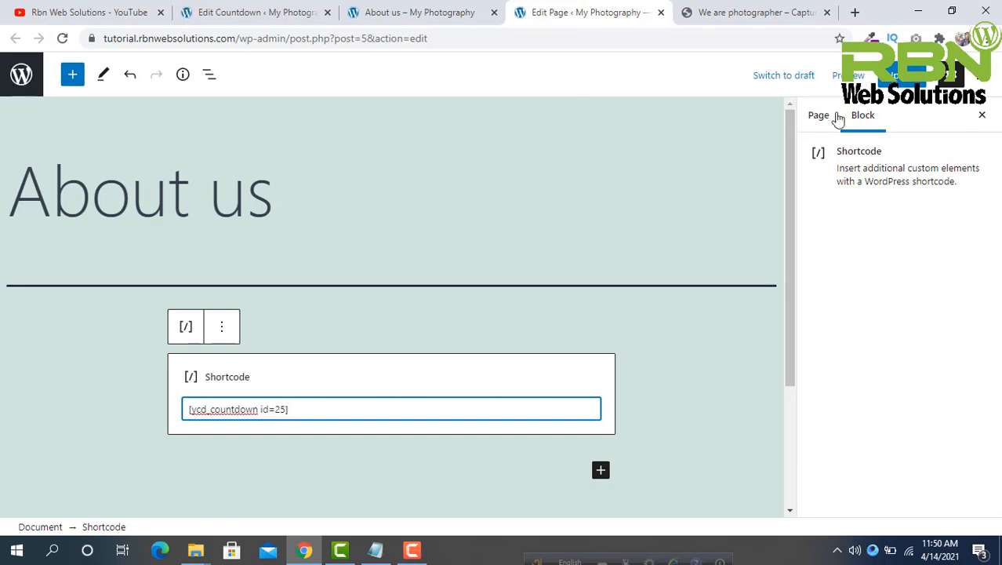
click(902, 76)
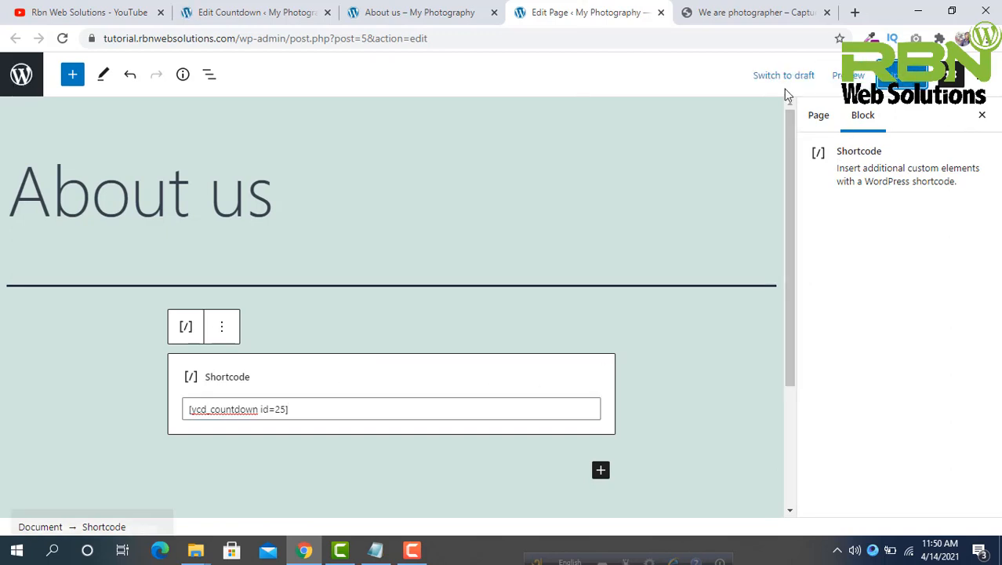
Step: Reload the live About us page and check it for the countdown
click(385, 10)
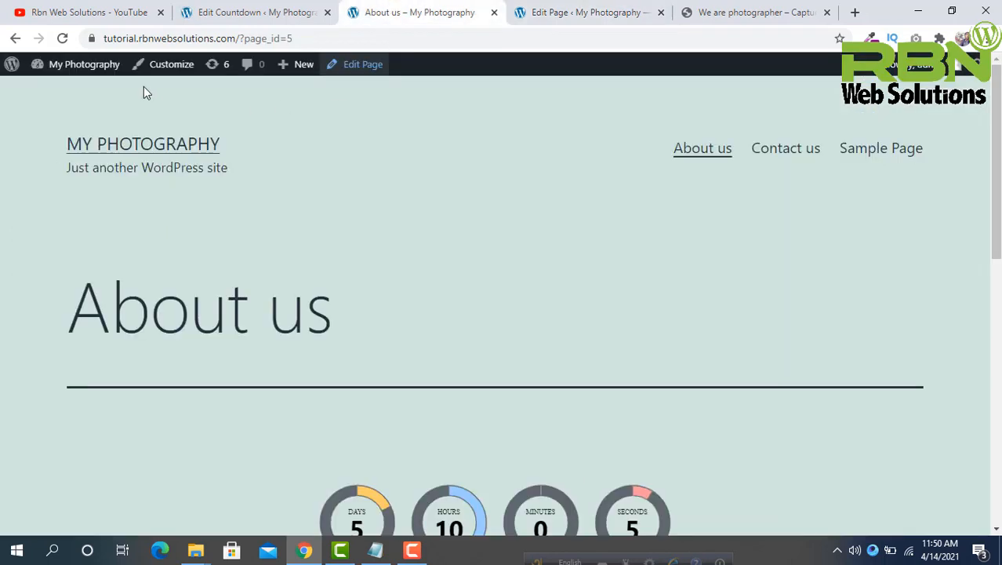
click(59, 41)
scroll(379, 345, down, 3)
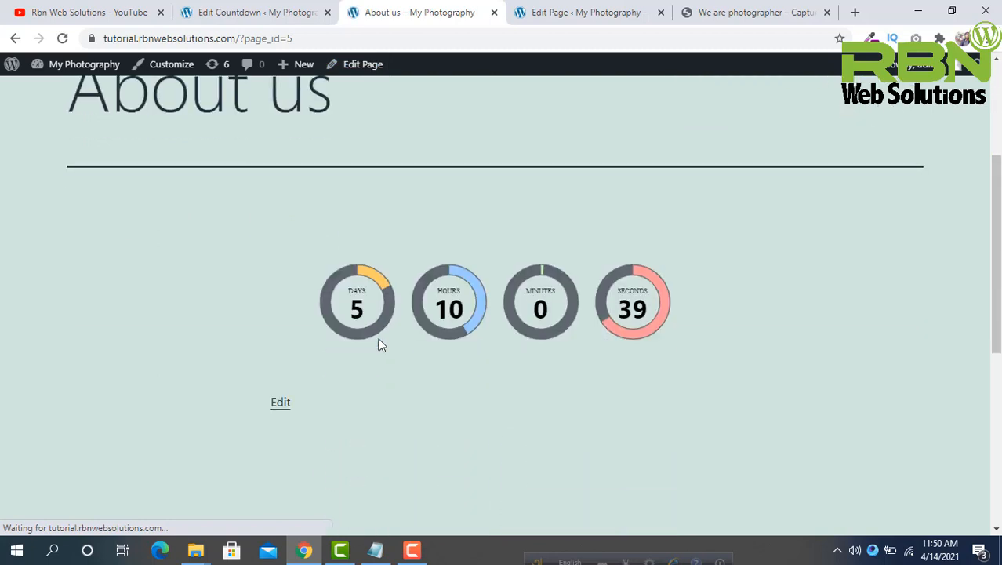
scroll(483, 295, up, 5)
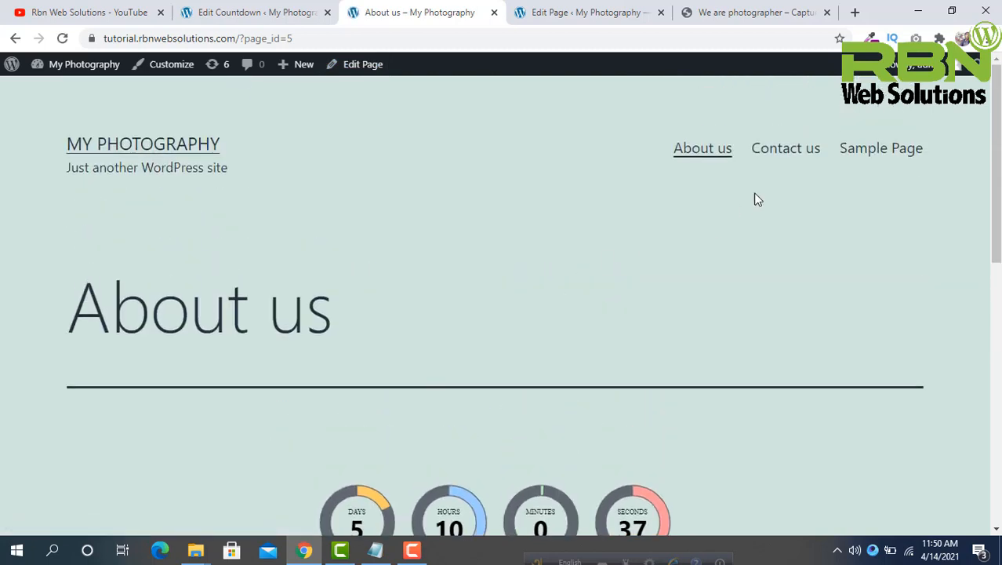
Step: Visit the live Contact us page and Sample Page and check whether either shows the countdown
click(775, 154)
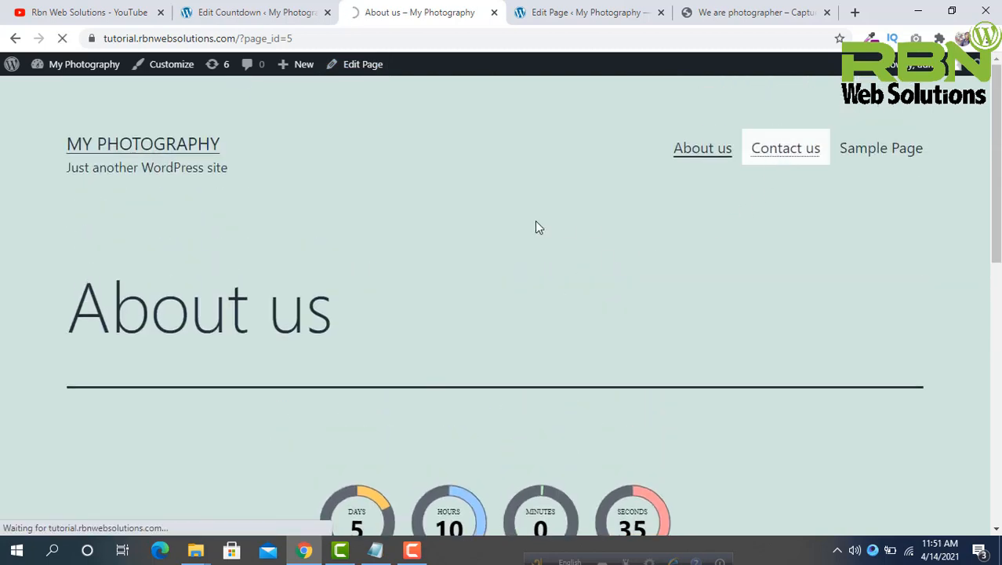
scroll(541, 250, down, 3)
scroll(920, 176, up, 3)
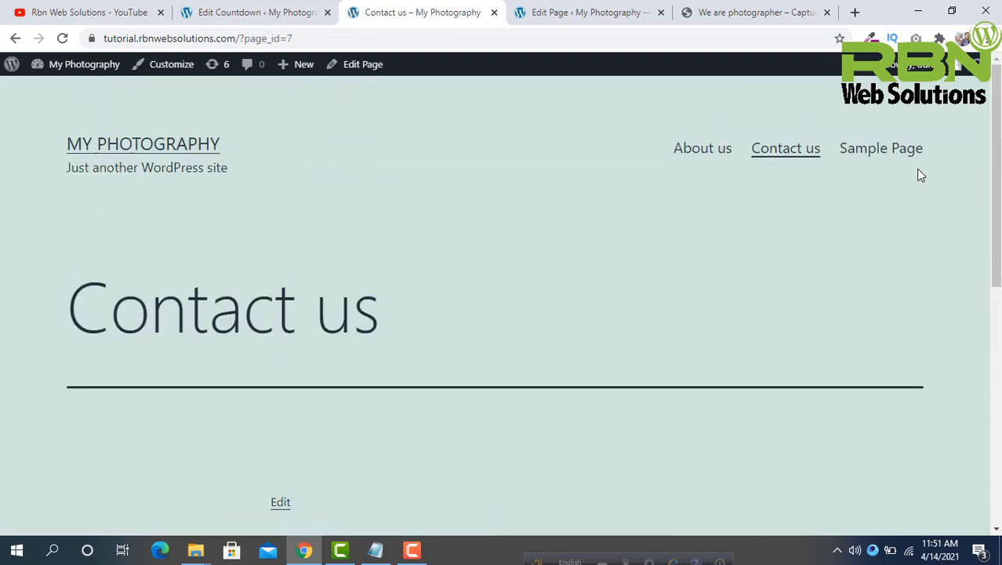
click(905, 154)
scroll(515, 228, down, 4)
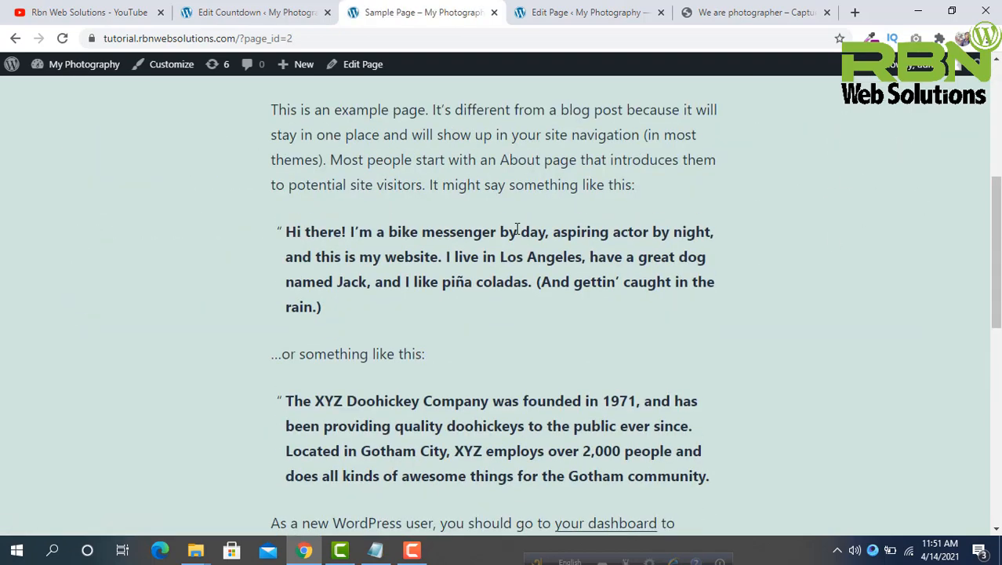
scroll(516, 228, up, 4)
Step: Return to the live About us page and examine the countdown placed there by shortcode
click(703, 154)
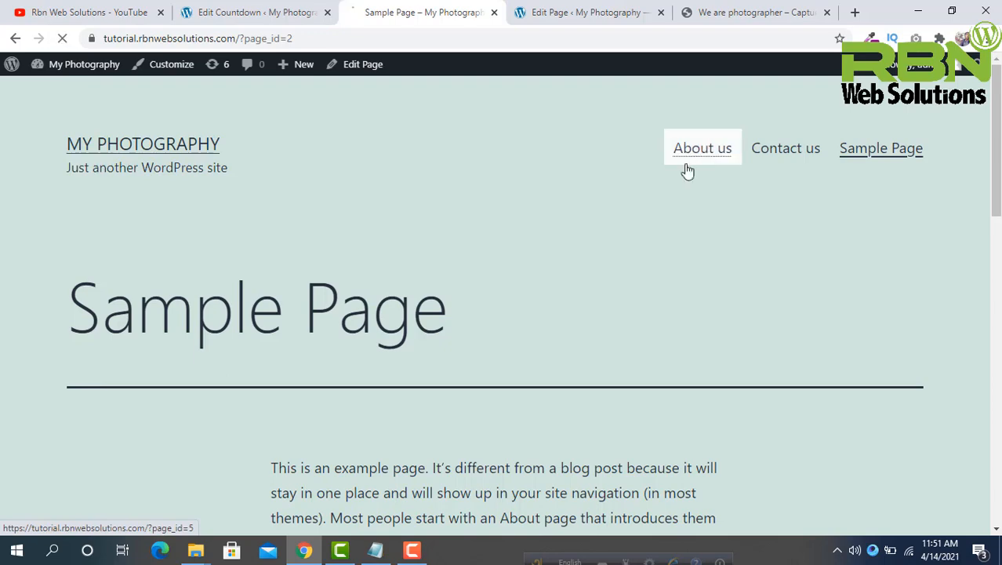
scroll(463, 315, down, 2)
scroll(463, 314, down, 3)
scroll(463, 313, up, 5)
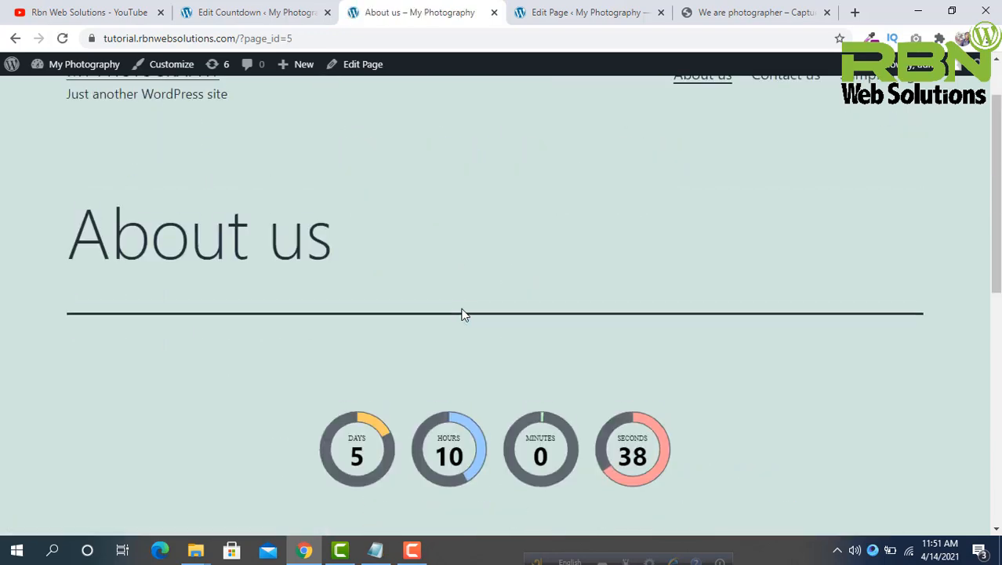
click(265, 7)
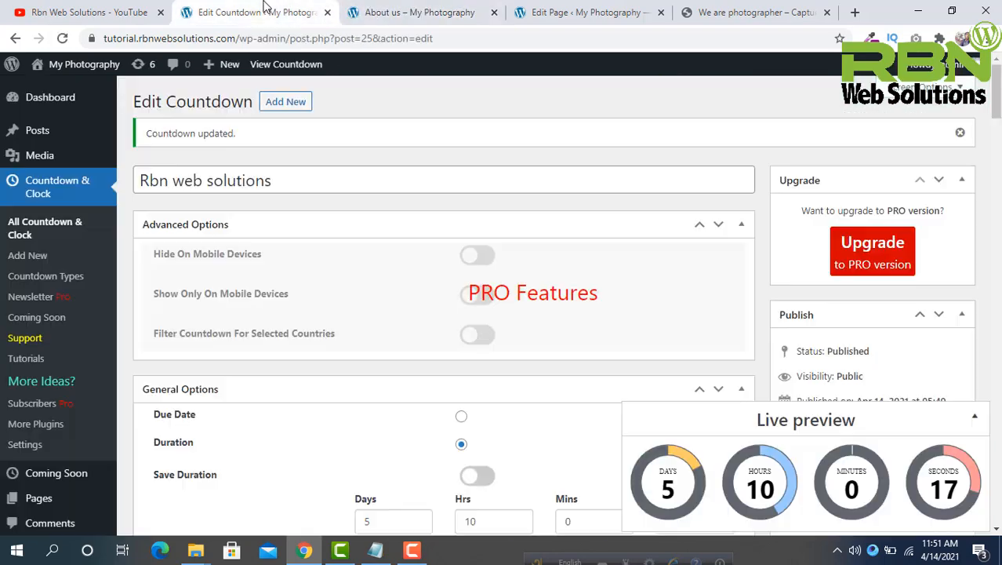
click(393, 7)
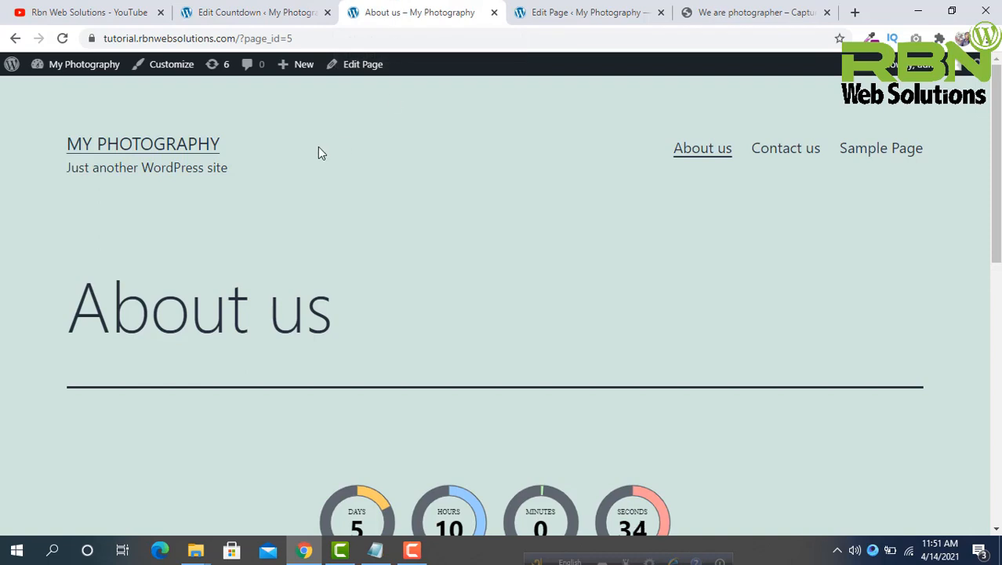
scroll(320, 149, down, 4)
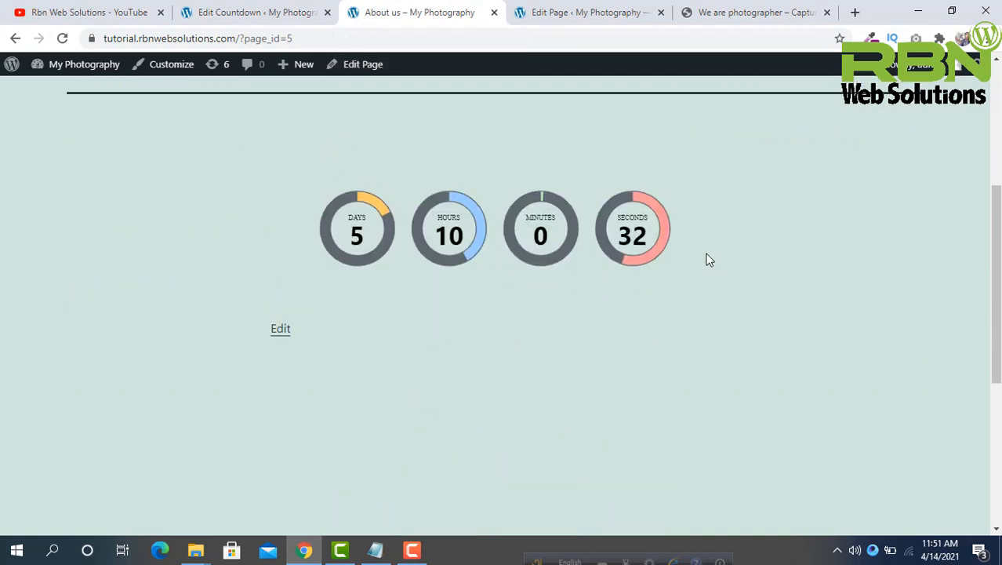
scroll(376, 268, up, 4)
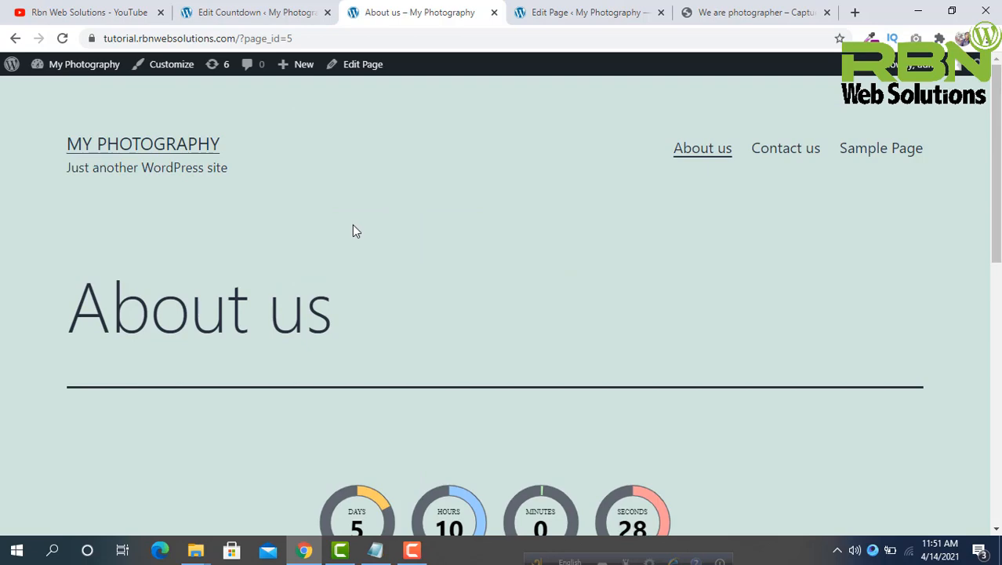
Step: Return to the countdown's edit page and review its settings, including After Expire and Countdown Button Extension, through to Countdown options
click(282, 9)
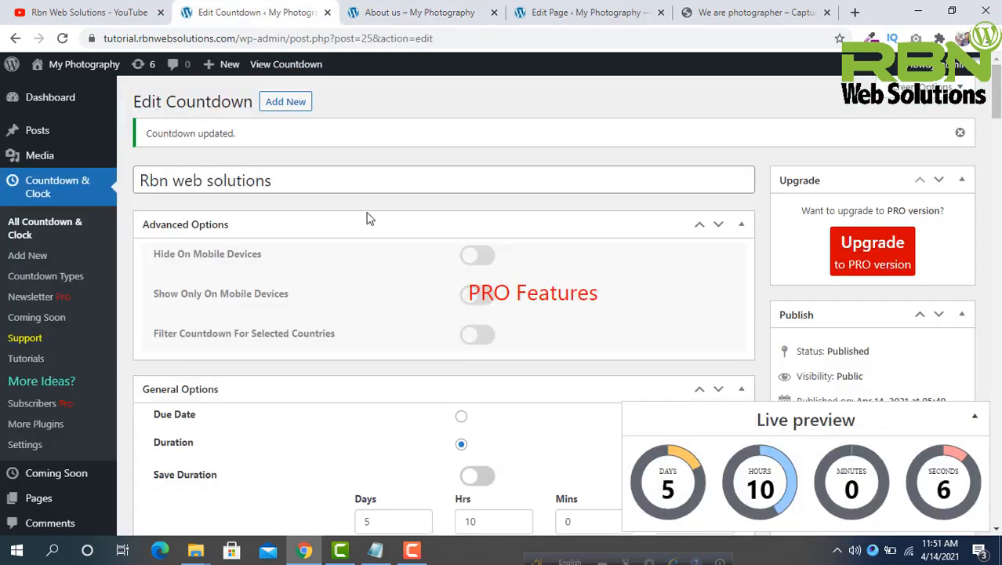
scroll(368, 218, down, 4)
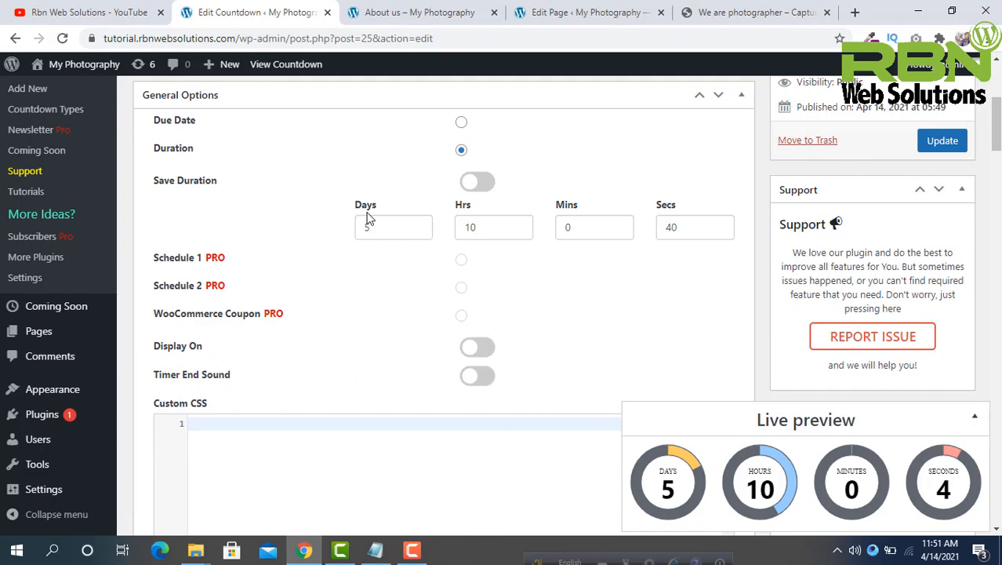
scroll(369, 219, down, 15)
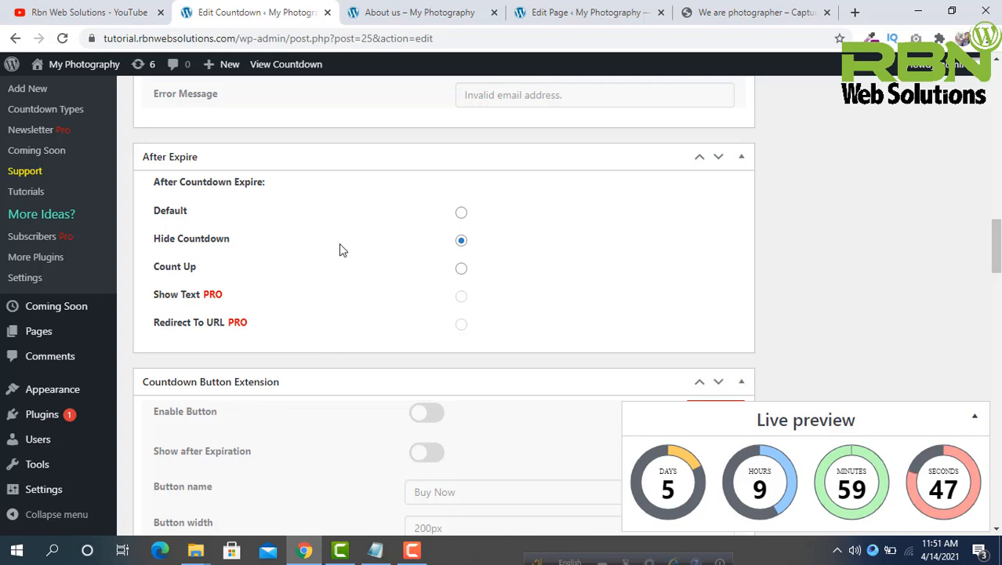
scroll(339, 250, down, 3)
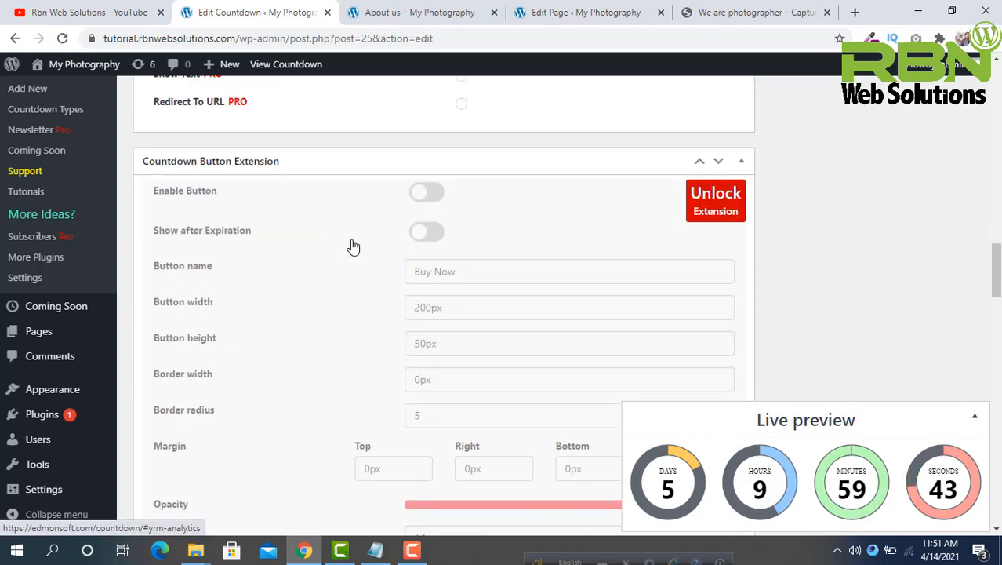
scroll(404, 297, down, 8)
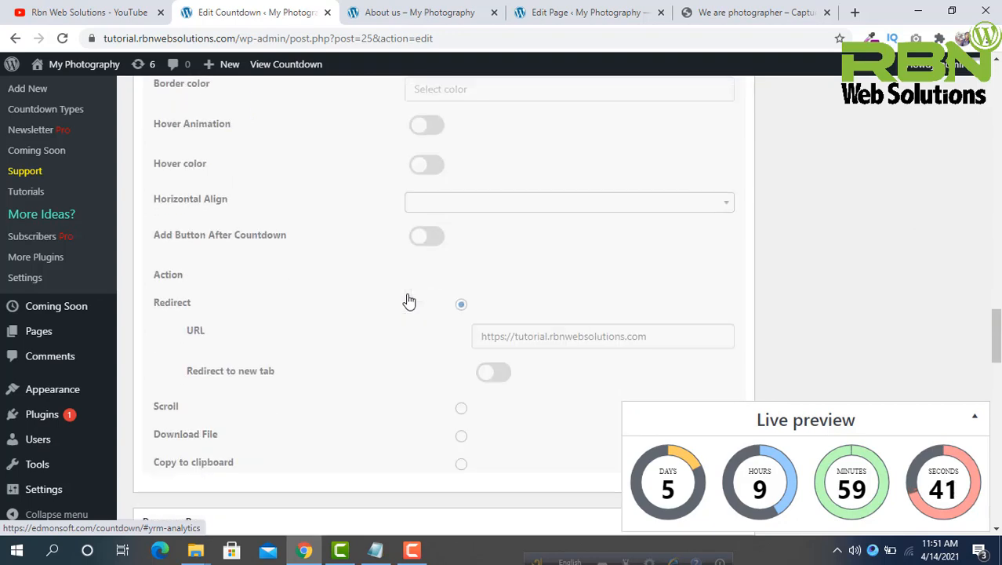
scroll(409, 300, down, 4)
scroll(408, 299, down, 6)
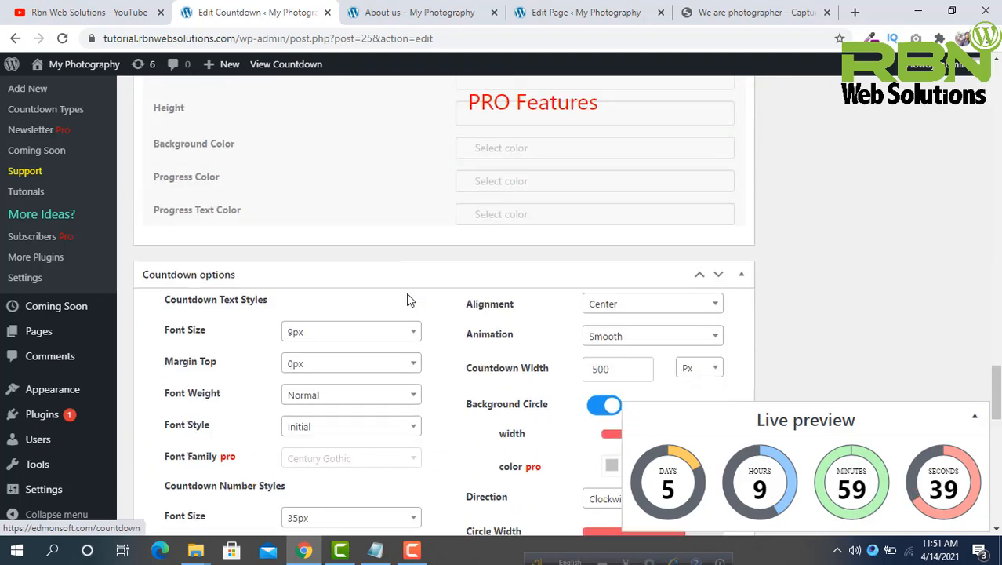
Step: Move the live preview box aside and set the font size of the countdown text styles to 14px
scroll(408, 295, up, 1)
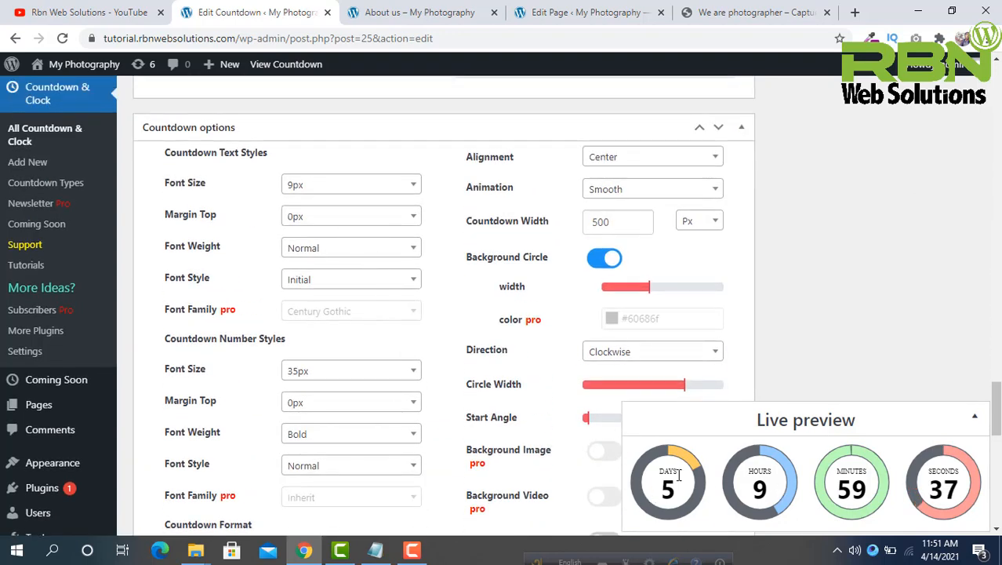
drag(801, 483, 725, 496)
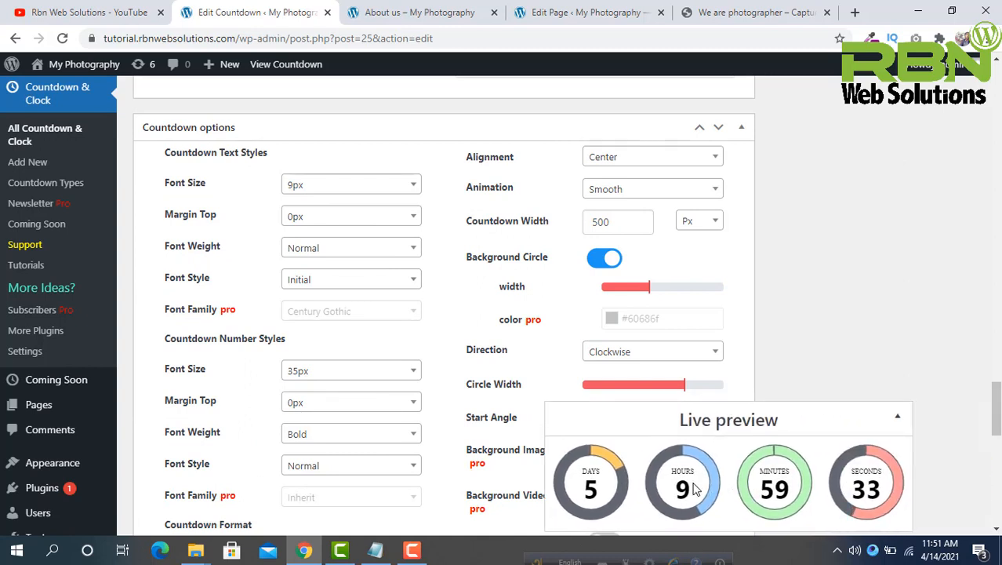
click(384, 188)
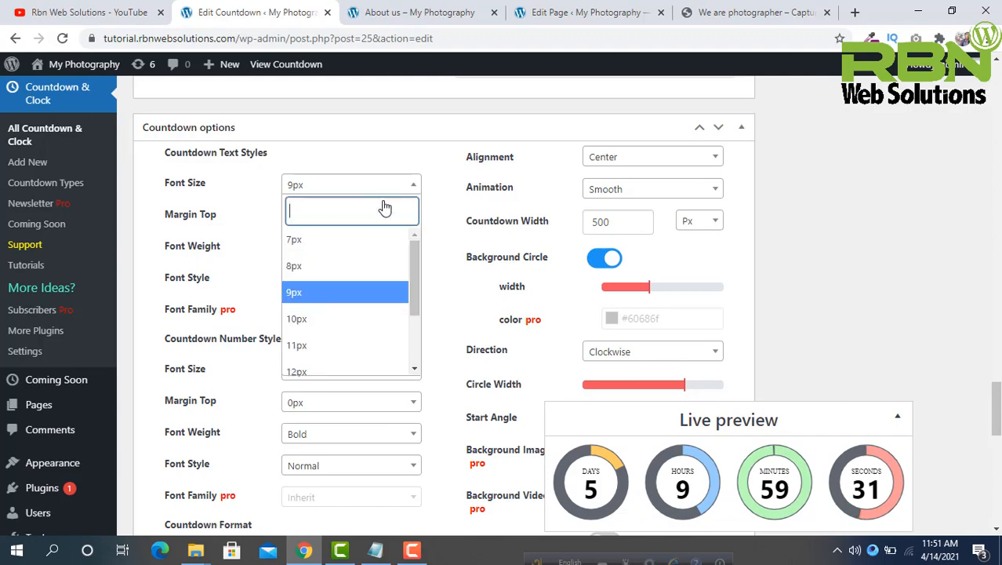
scroll(331, 306, down, 2)
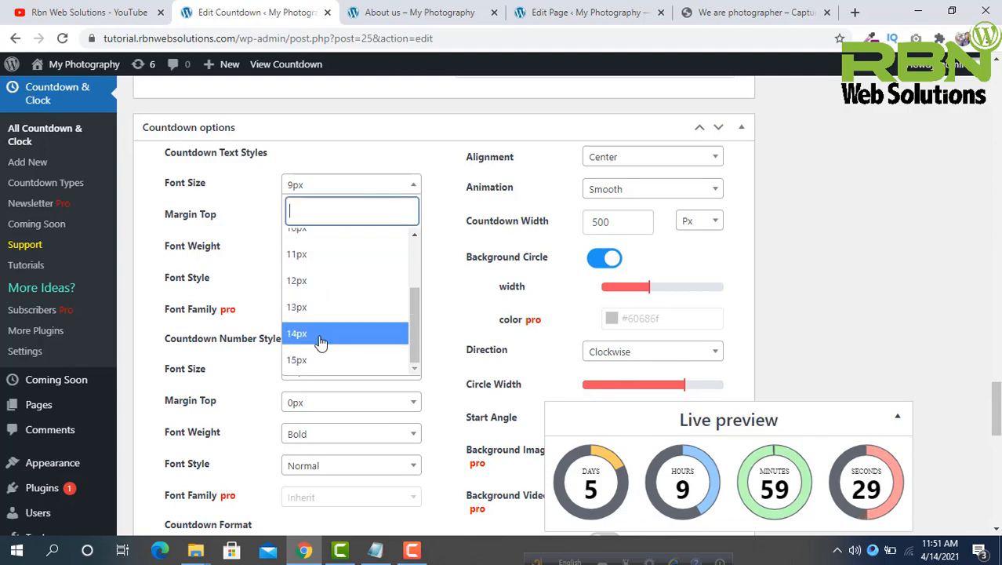
click(321, 337)
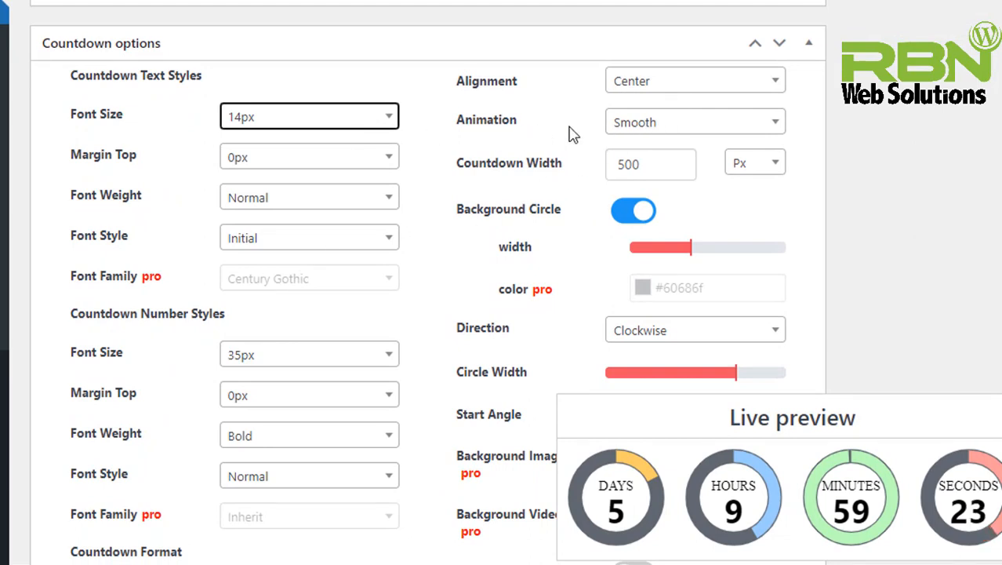
Step: Try the Ticks animation for the countdown and set the animation back to Smooth
click(639, 127)
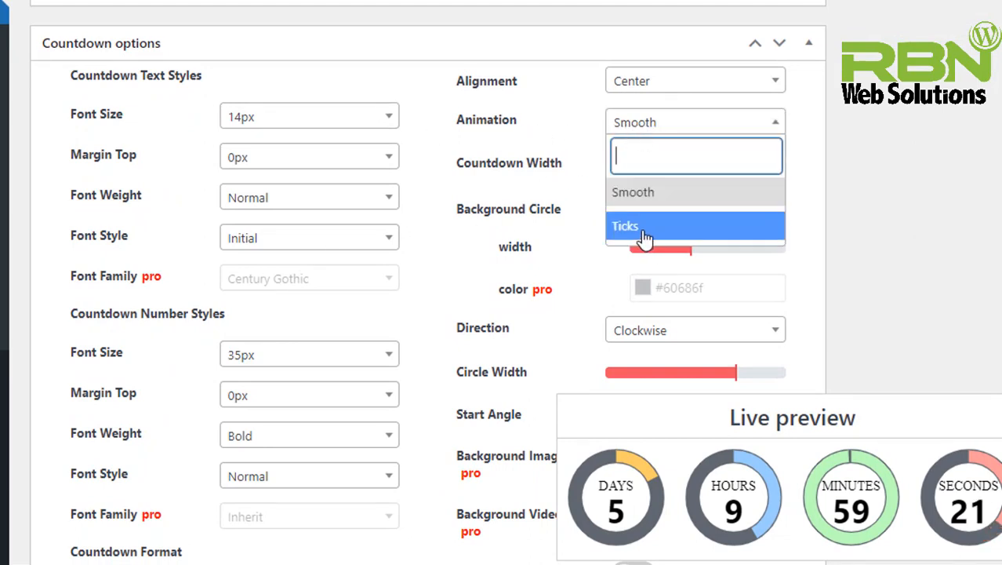
click(643, 227)
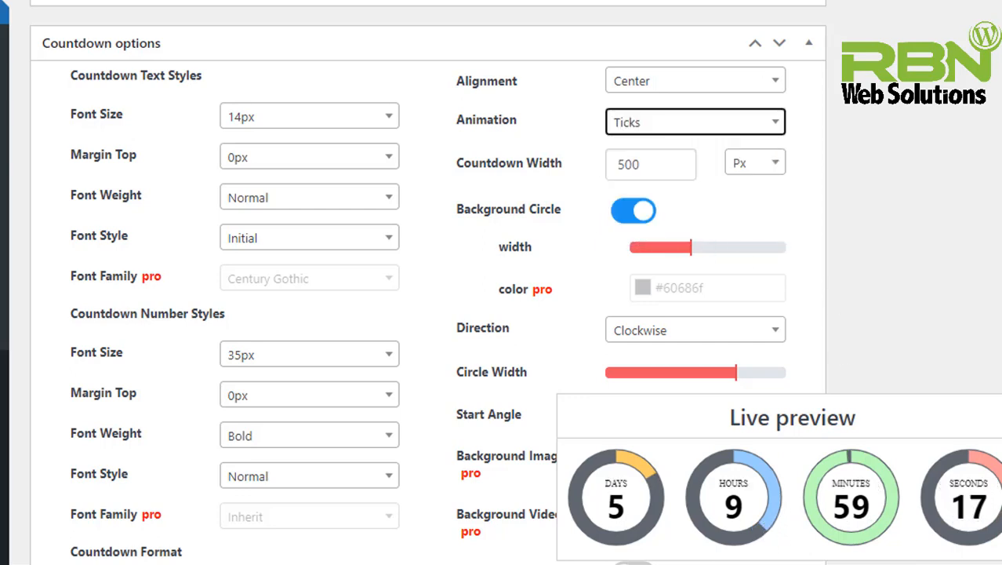
click(658, 132)
click(643, 191)
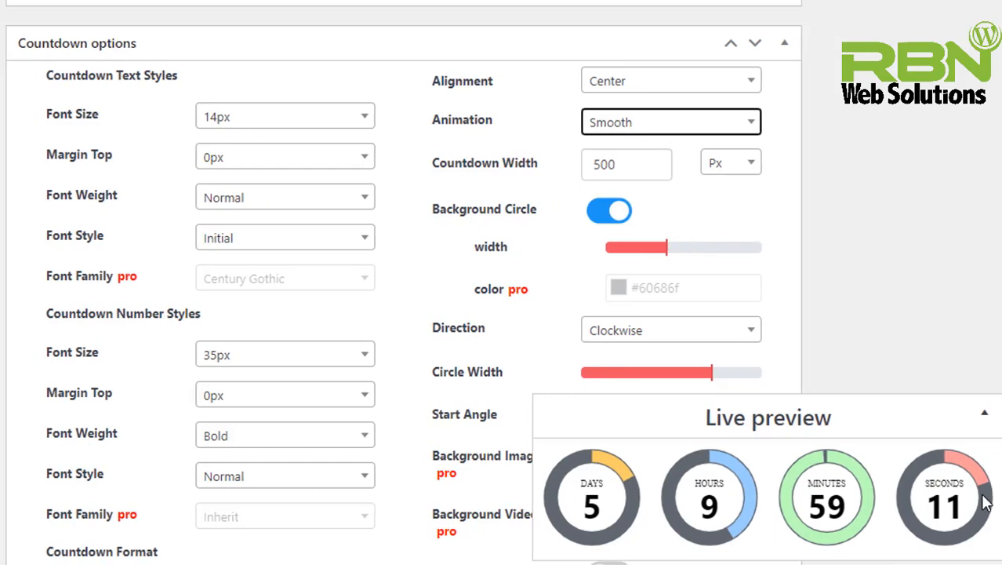
Step: Reduce the background circle's width to about a fifth of its slider and set the countdown width to 700 px
scroll(750, 267, down, 1)
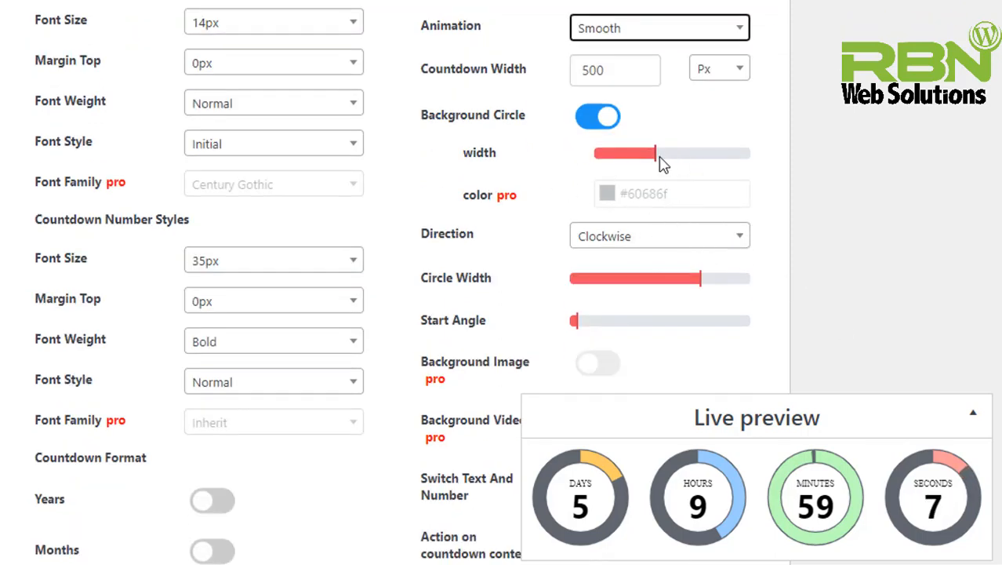
drag(659, 159, 616, 174)
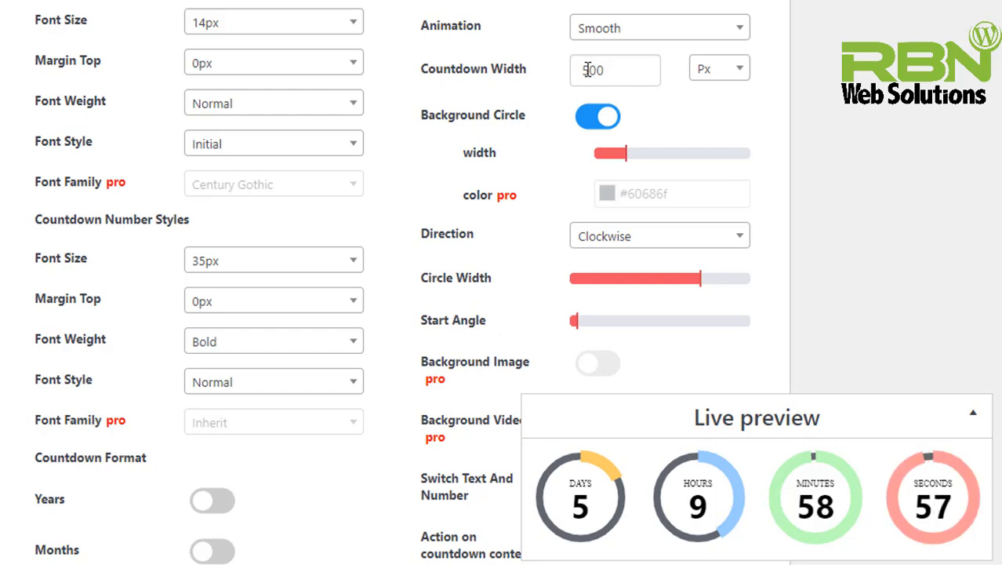
drag(587, 70, 480, 85)
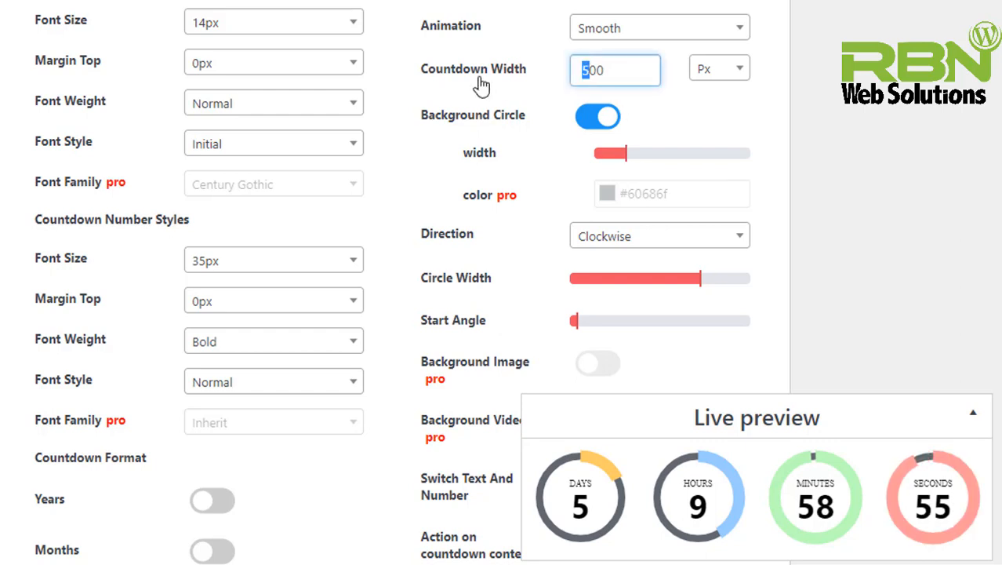
text(7)
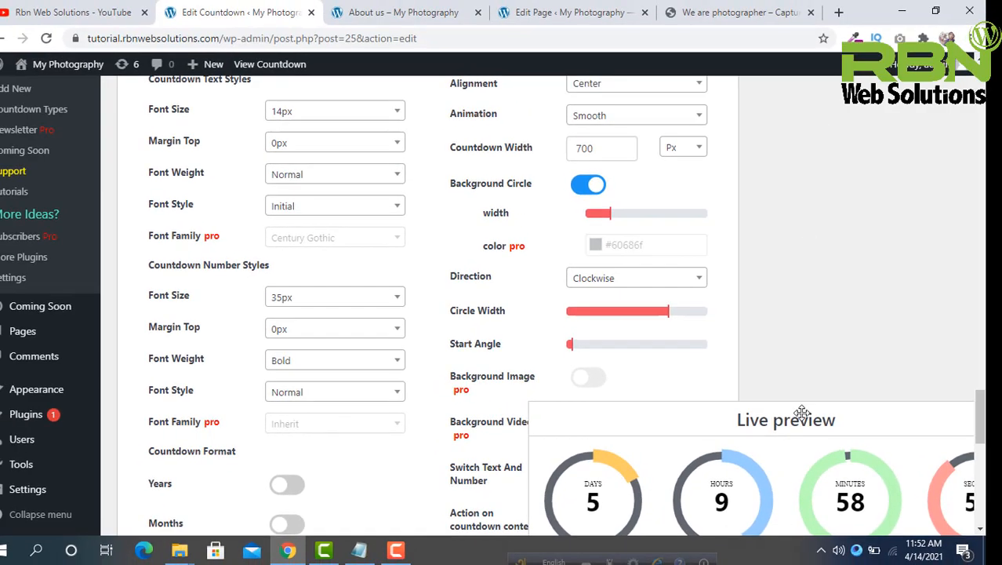
Step: Move the live preview box aside and reduce the Circle Width to about a fifth of its slider
drag(747, 400, 615, 387)
scroll(624, 273, down, 2)
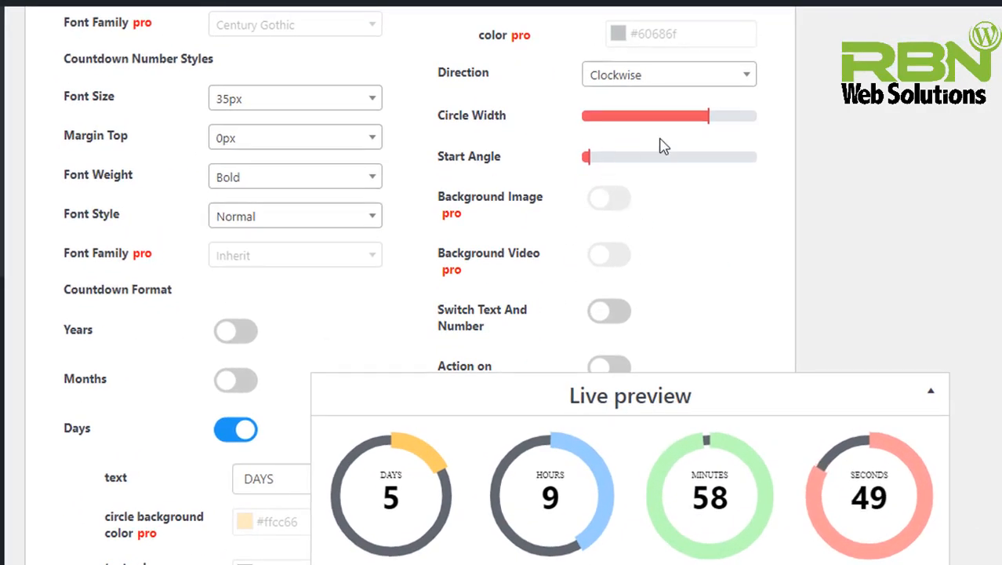
drag(715, 125, 622, 124)
Step: Enable the Action on countdown content click option
scroll(737, 139, down, 1)
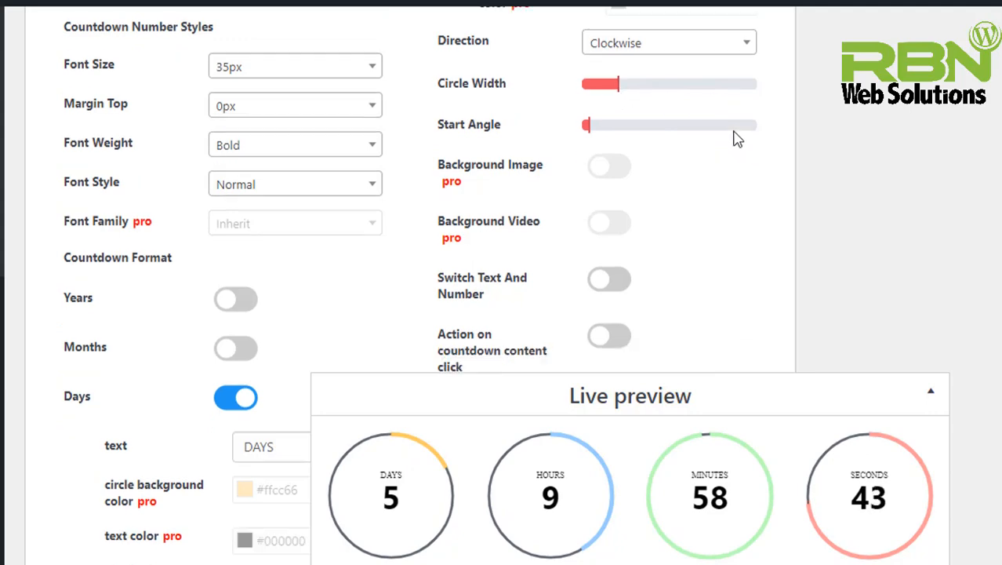
scroll(737, 140, down, 3)
scroll(660, 137, up, 1)
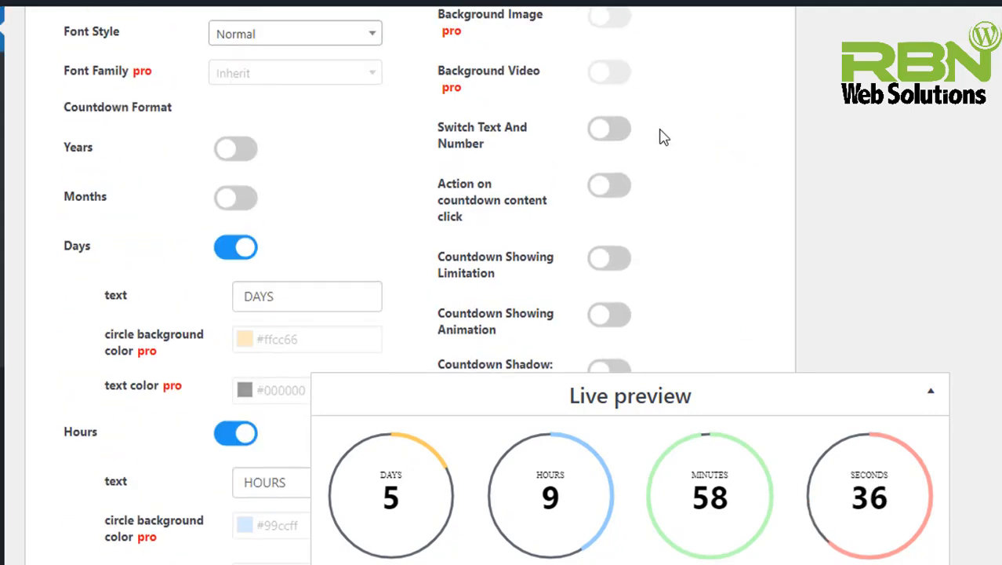
scroll(660, 137, up, 1)
scroll(662, 138, down, 2)
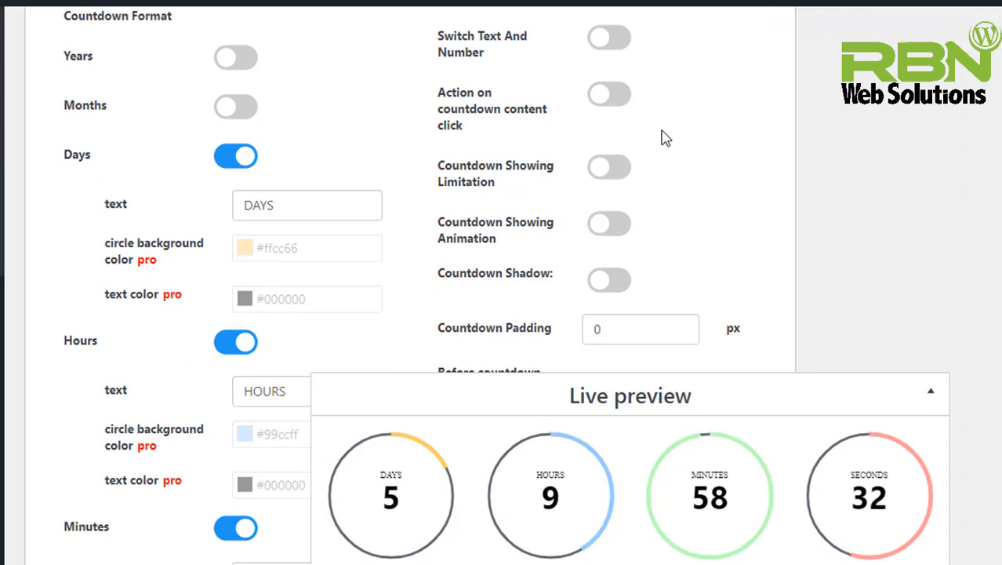
click(613, 105)
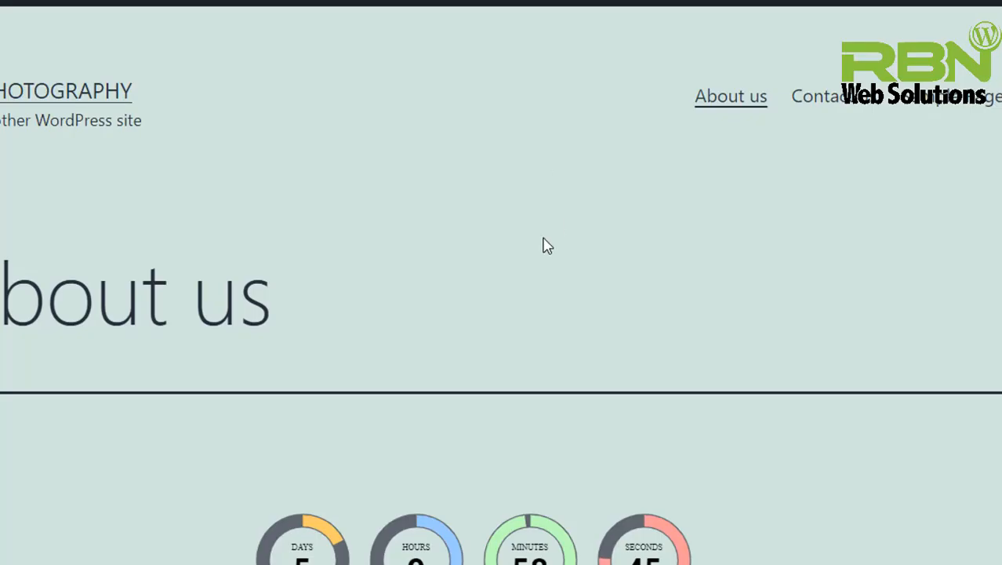
Step: Examine the countdown on the live About us page and test whether its hours and minutes numbers respond
scroll(543, 244, down, 3)
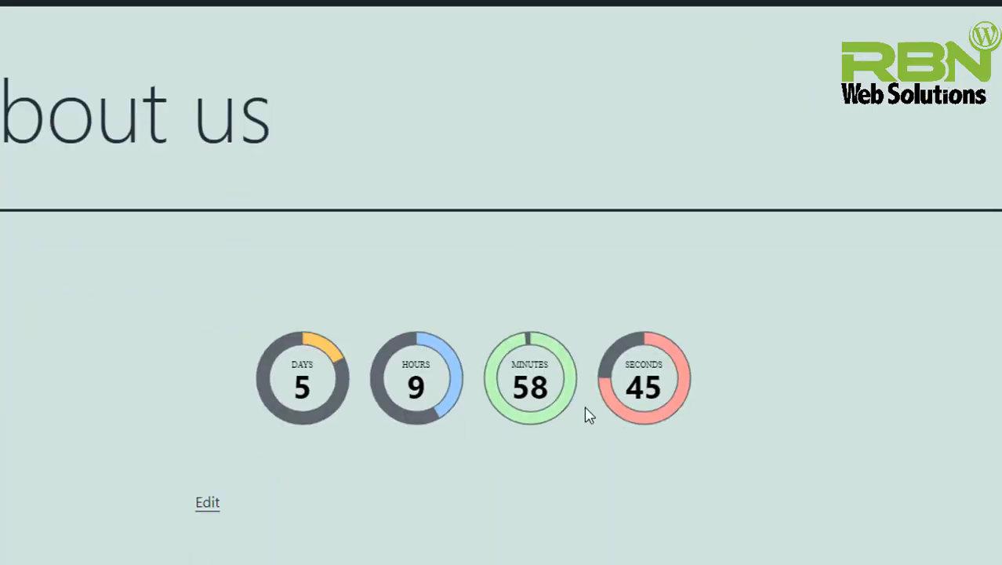
double_click(403, 385)
double_click(517, 384)
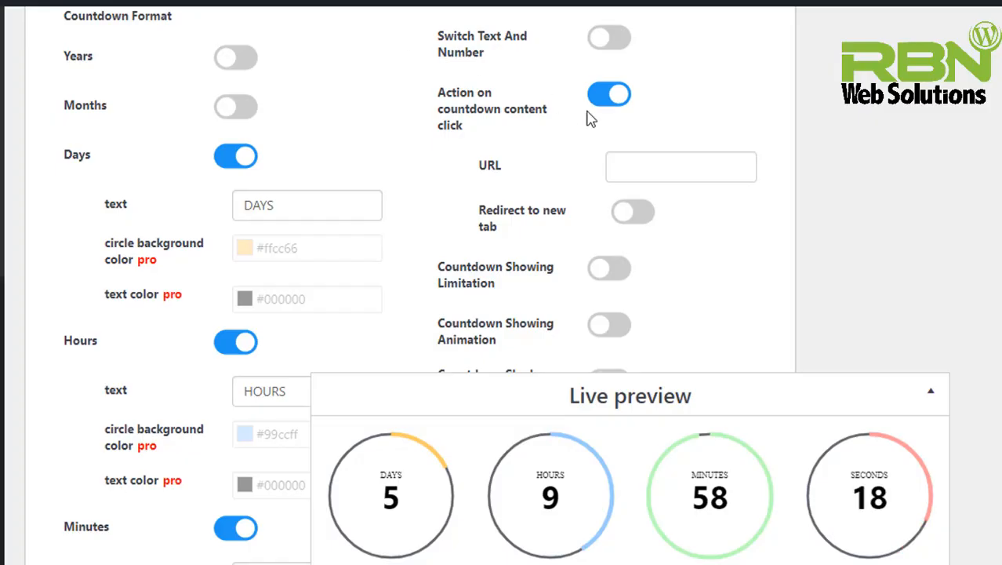
Step: Copy the address of the test.rbnwebsolutions.com site and paste it as the URL for the countdown's click action
click(676, 160)
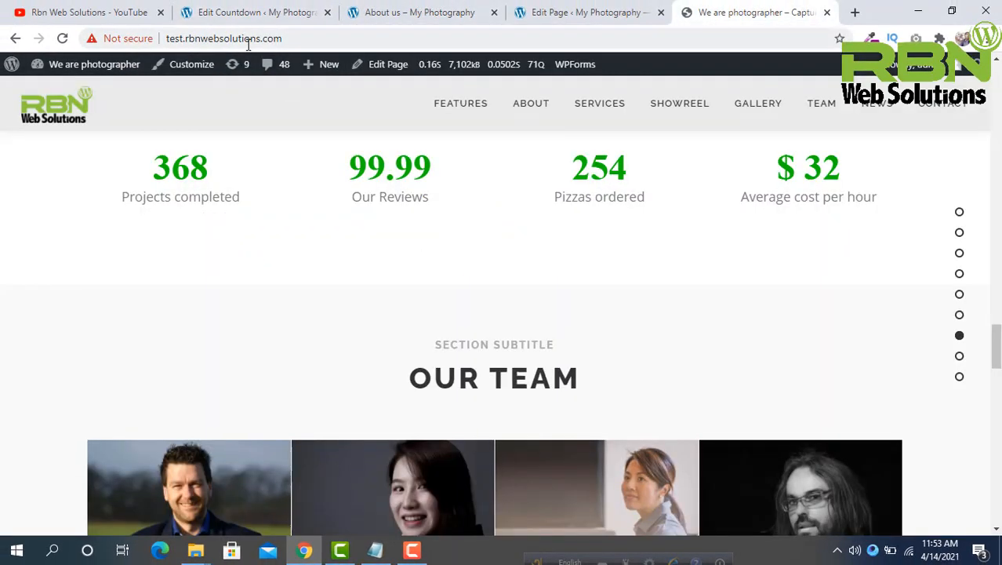
click(248, 44)
right_click(250, 45)
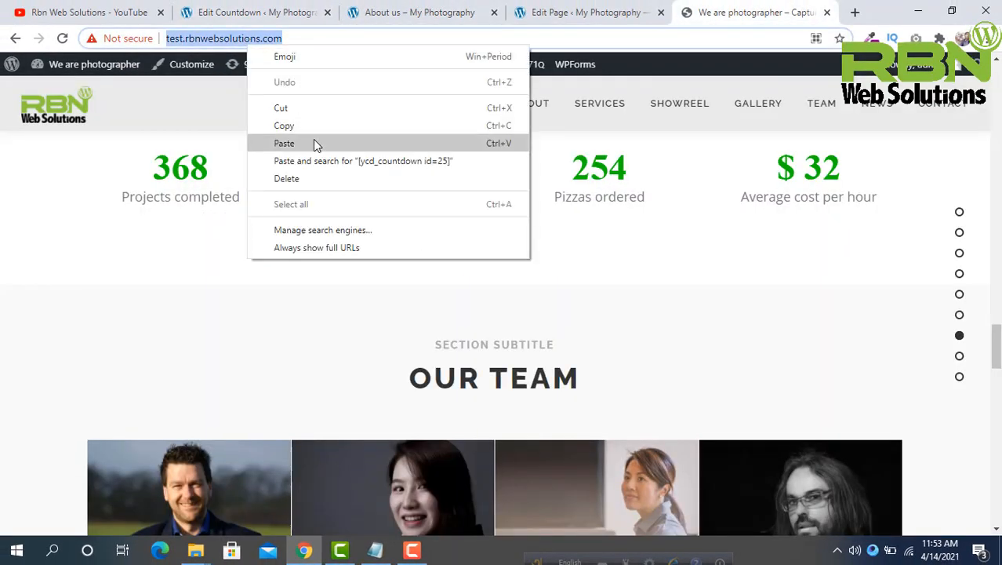
click(316, 128)
click(253, 10)
drag(681, 157, 420, 163)
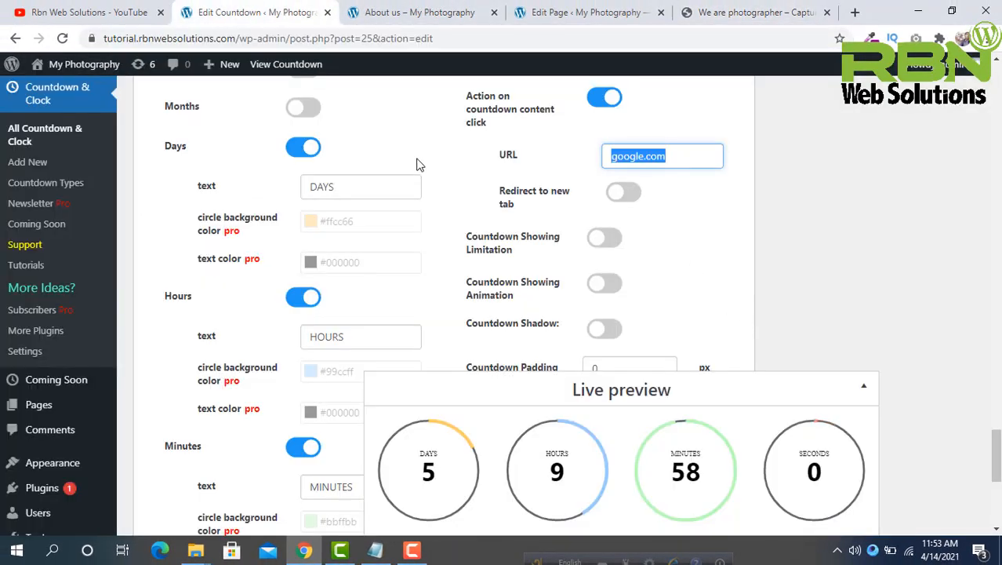
key(ctrl+v)
Step: Update the countdown and reload the live About us page to test its click-through link
scroll(882, 172, up, 5)
scroll(882, 172, up, 10)
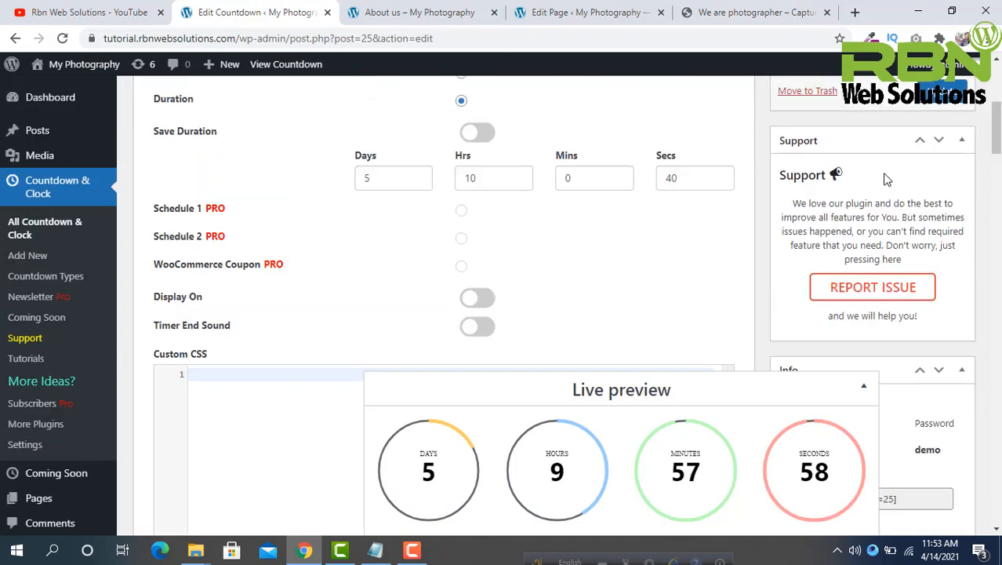
click(927, 103)
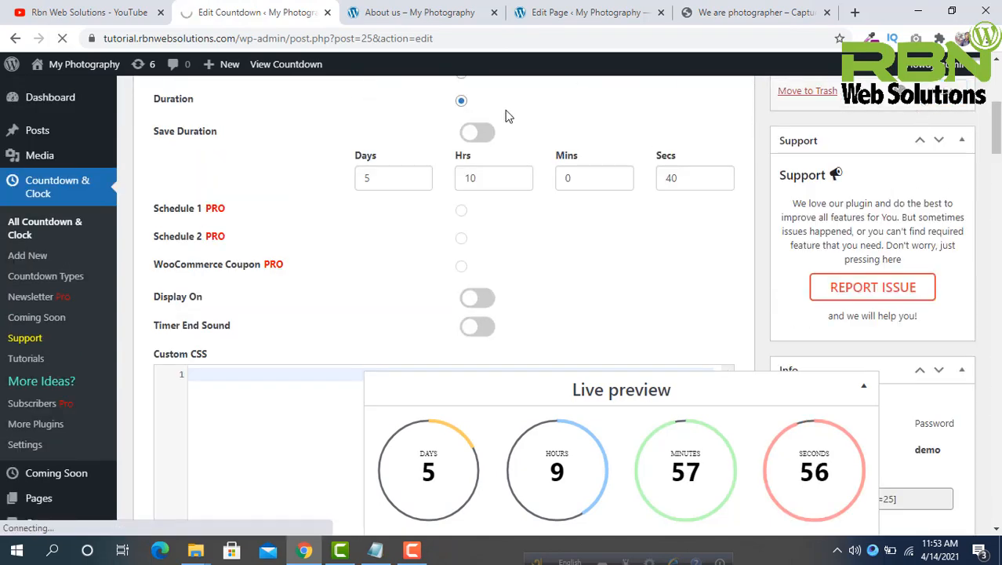
click(434, 6)
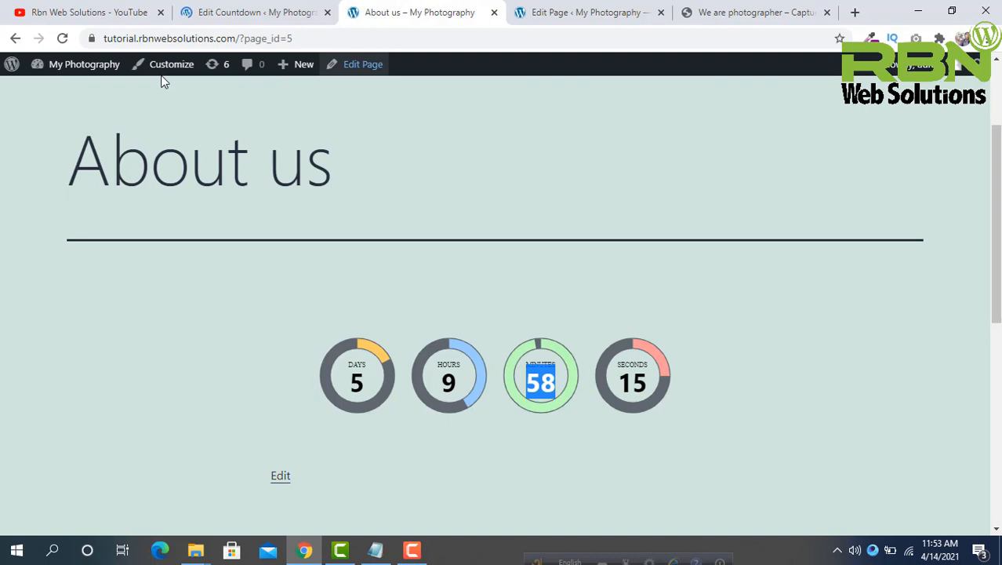
click(62, 38)
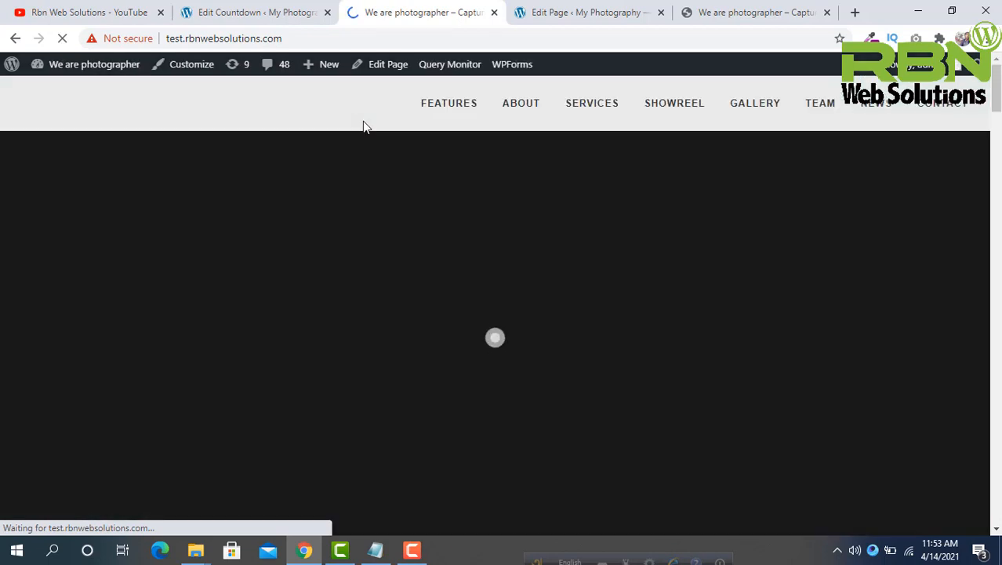
Step: Return to the countdown's edit page and enable Redirect to new tab for the click action
click(243, 6)
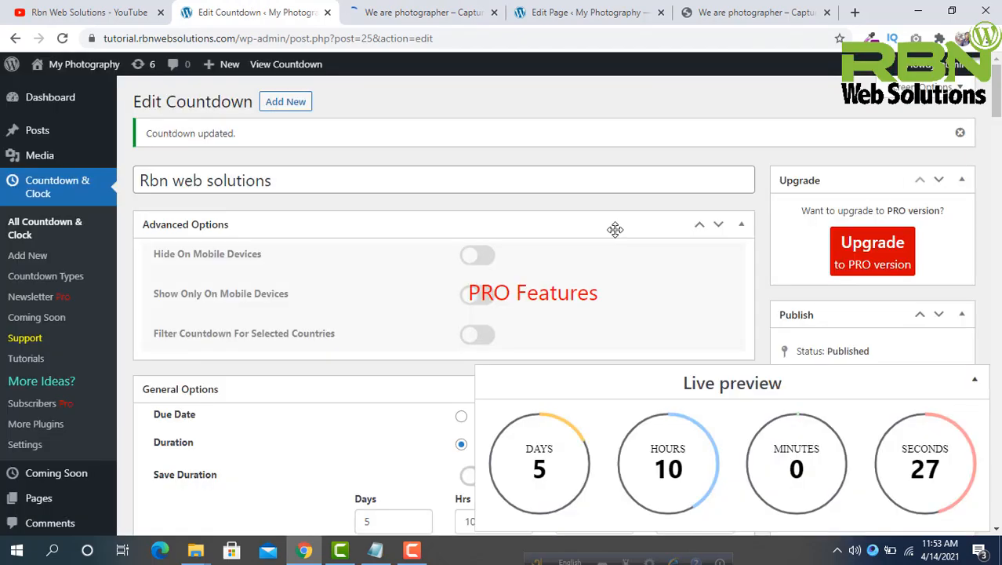
scroll(768, 324, down, 8)
scroll(768, 324, down, 15)
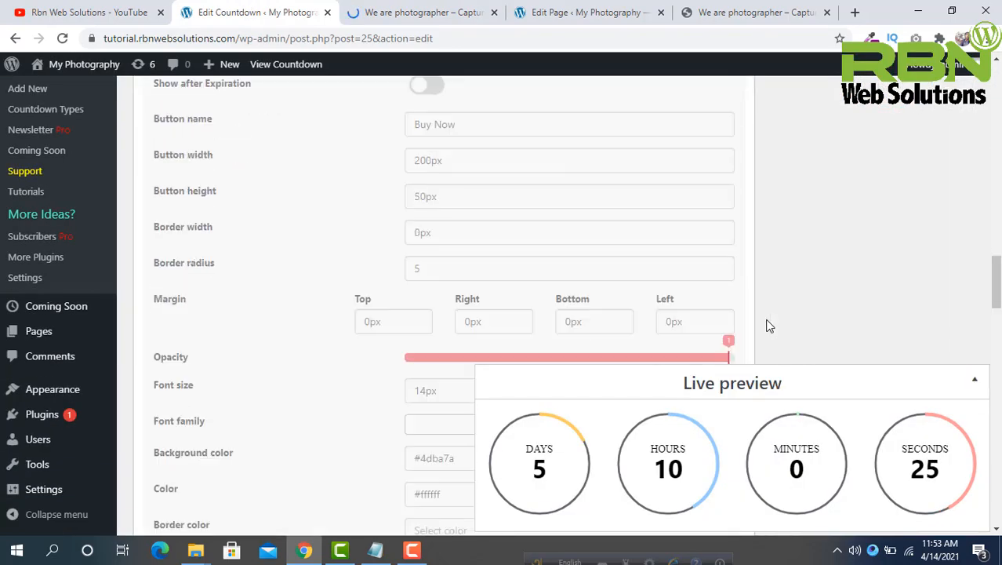
scroll(767, 325, down, 5)
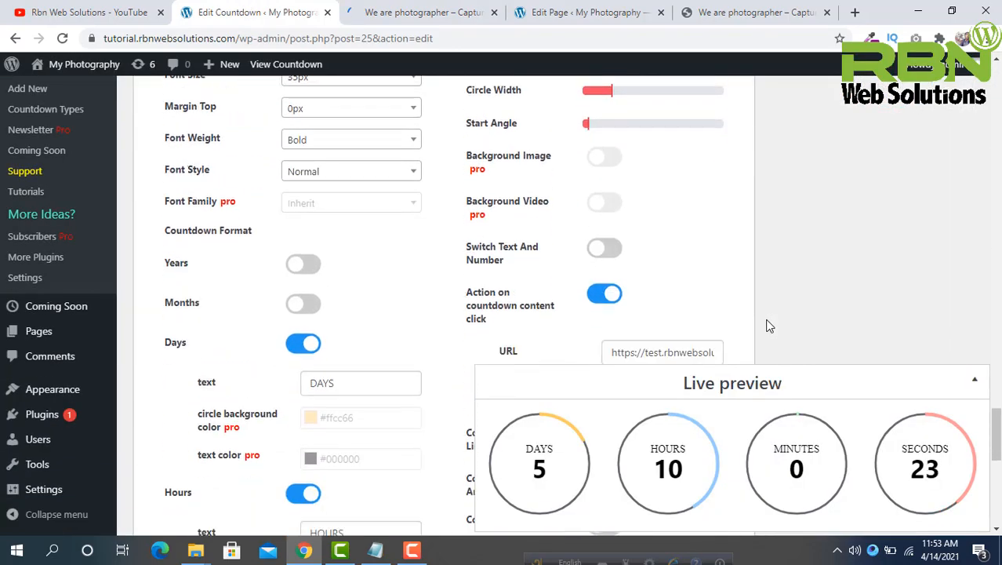
click(416, 11)
click(254, 11)
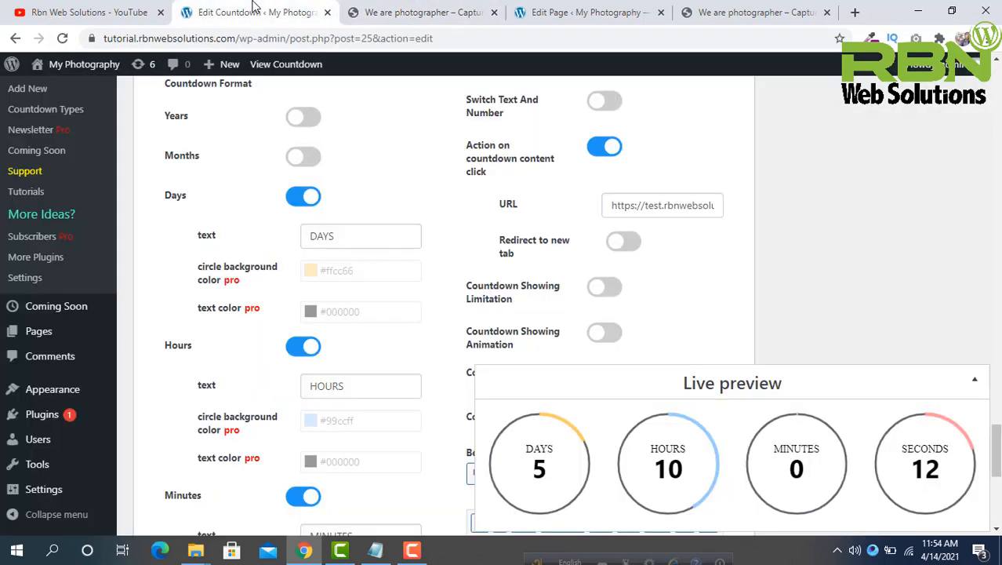
click(624, 244)
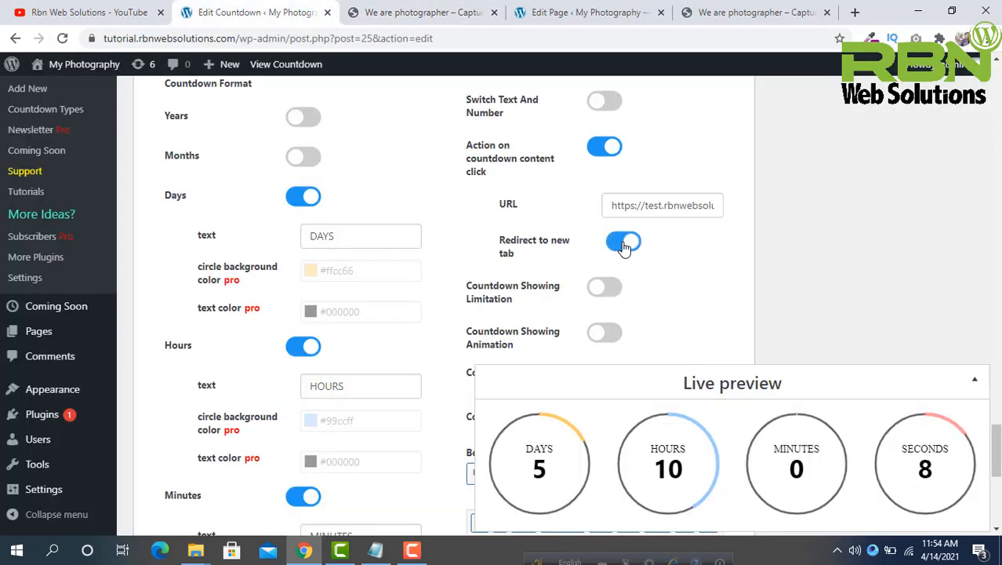
Step: Try HOUR as the text label for the Hours unit and restore it to HOURS
scroll(656, 261, down, 4)
scroll(655, 261, up, 2)
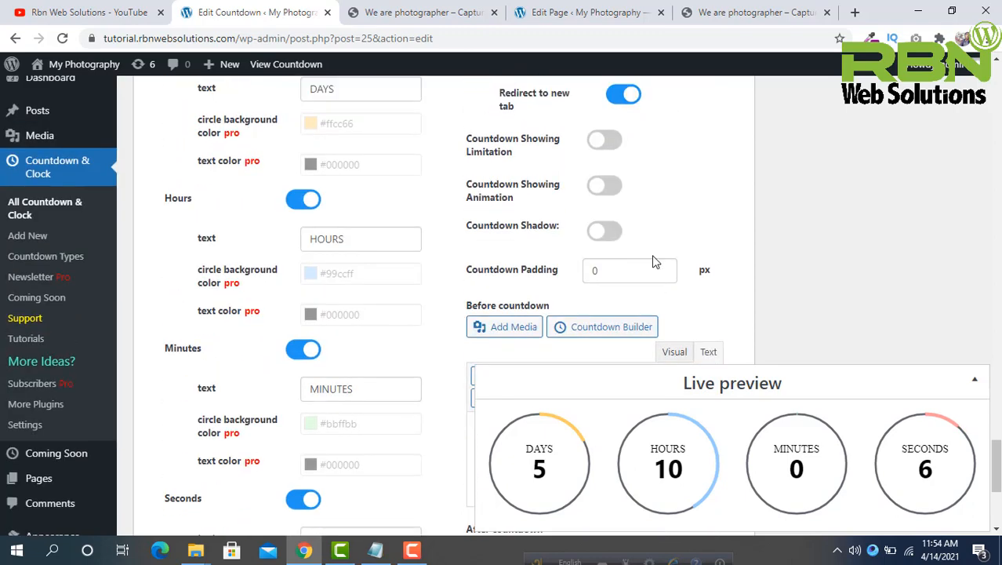
click(377, 239)
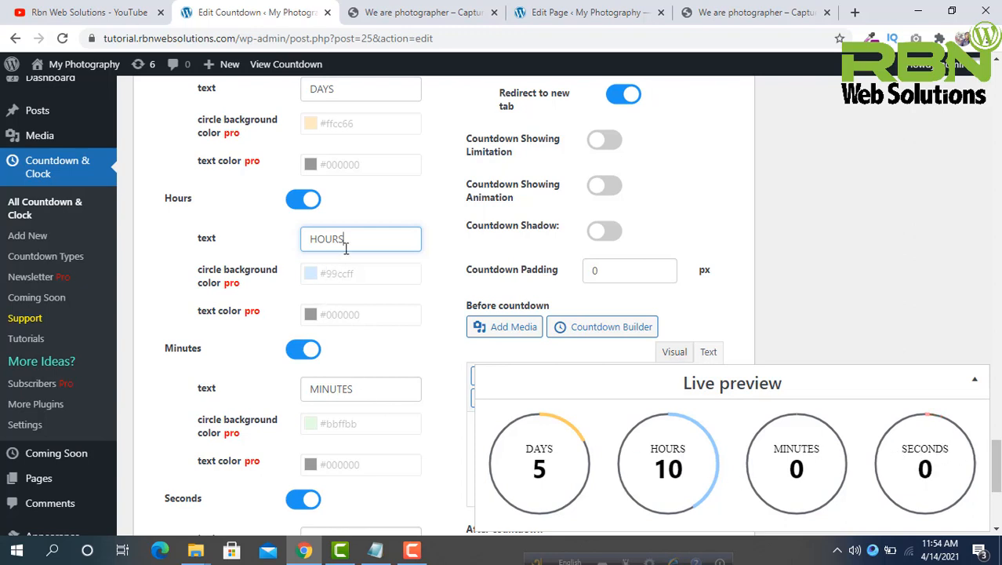
drag(348, 246, 220, 245)
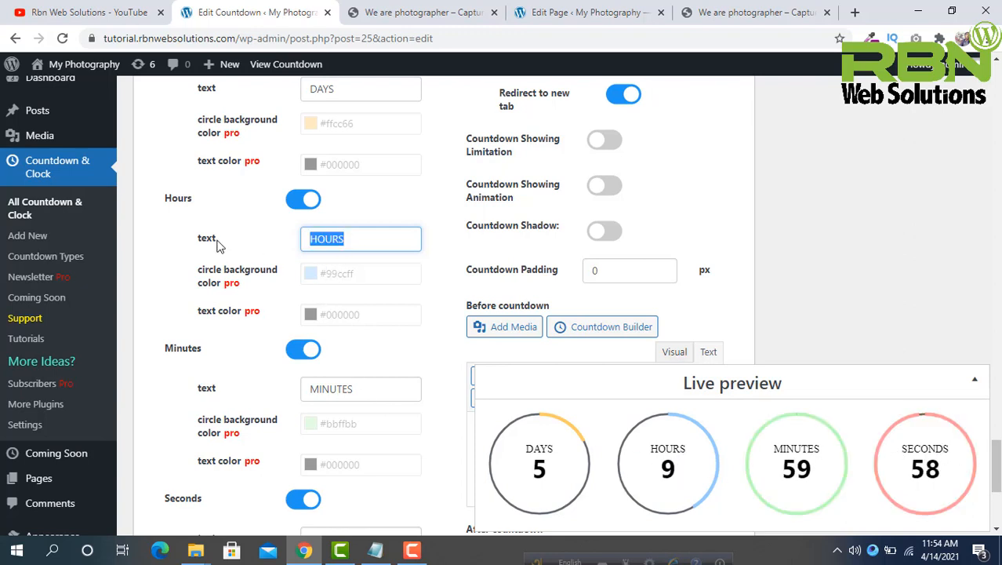
key(Right)
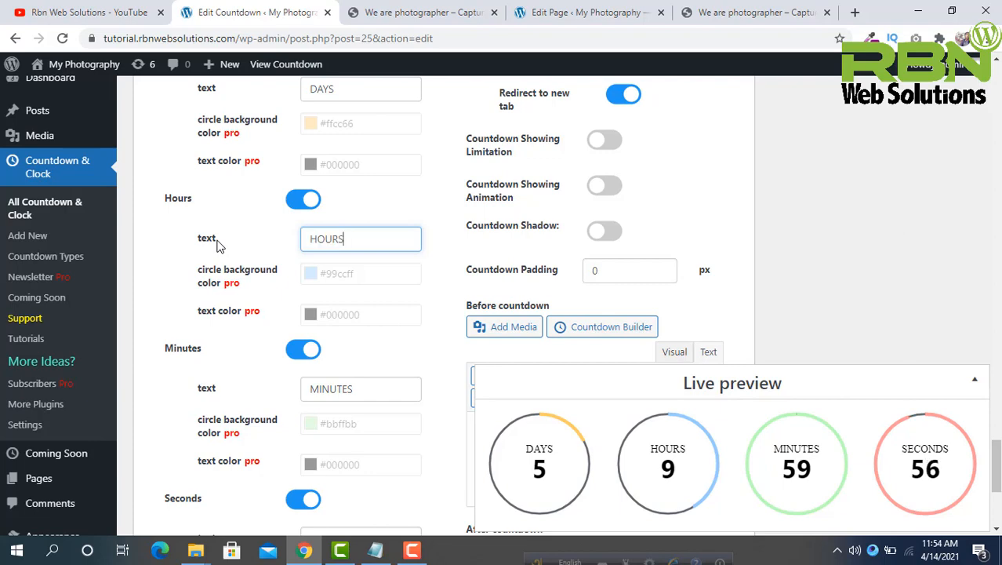
scroll(296, 227, up, 2)
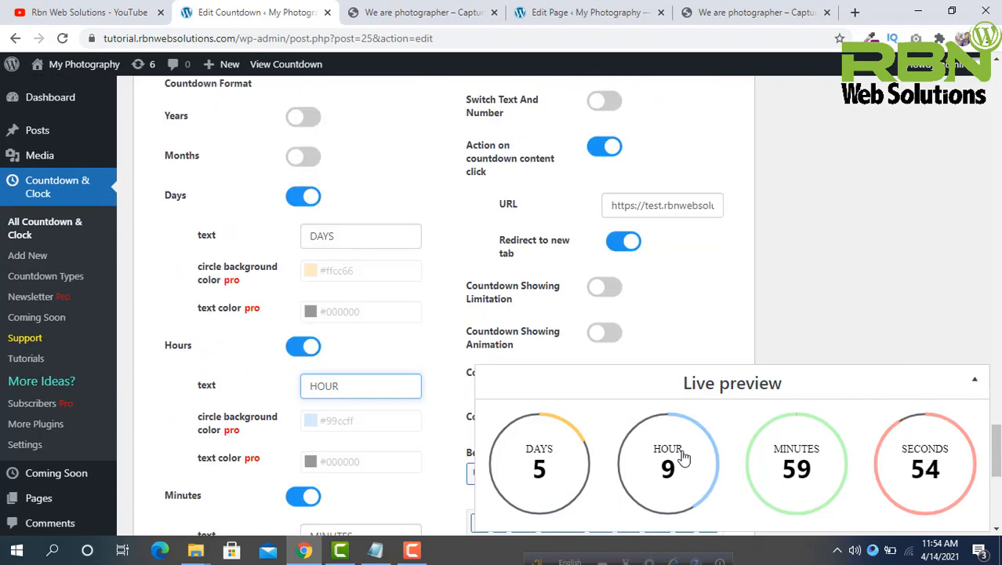
text(s)
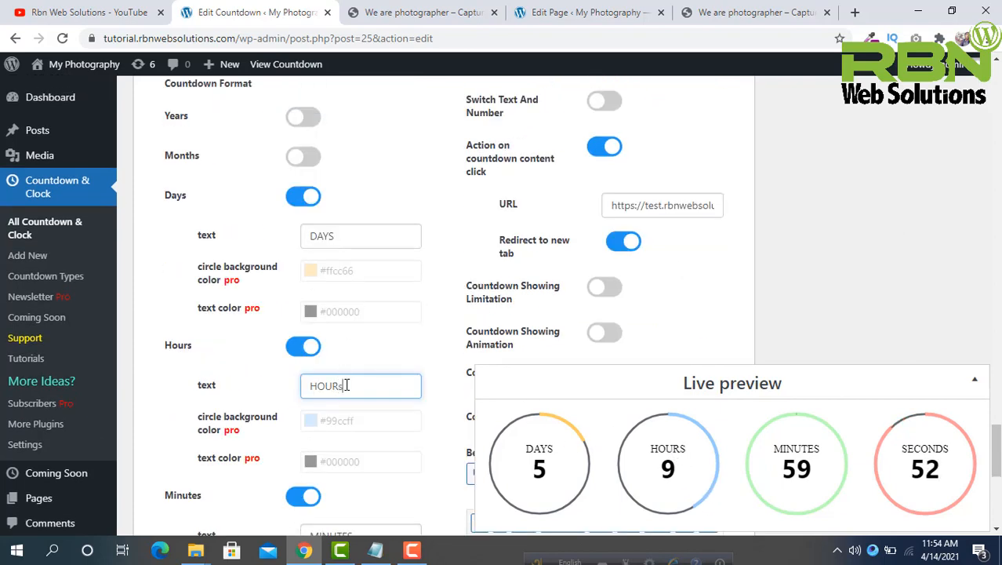
Step: Look through the Minutes and Seconds settings and the Before countdown and After countdown editors
scroll(283, 195, down, 2)
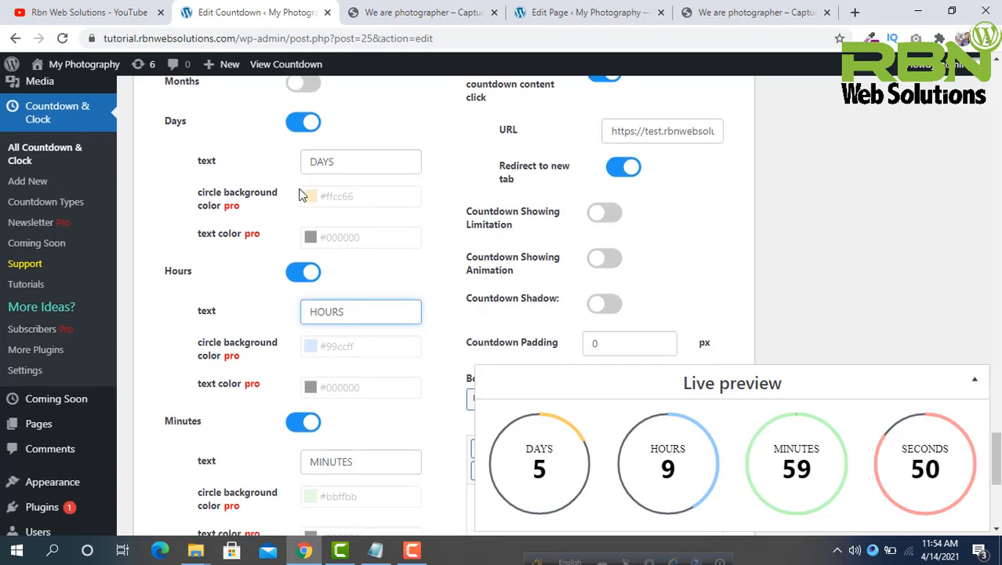
scroll(298, 193, down, 3)
scroll(298, 194, down, 1)
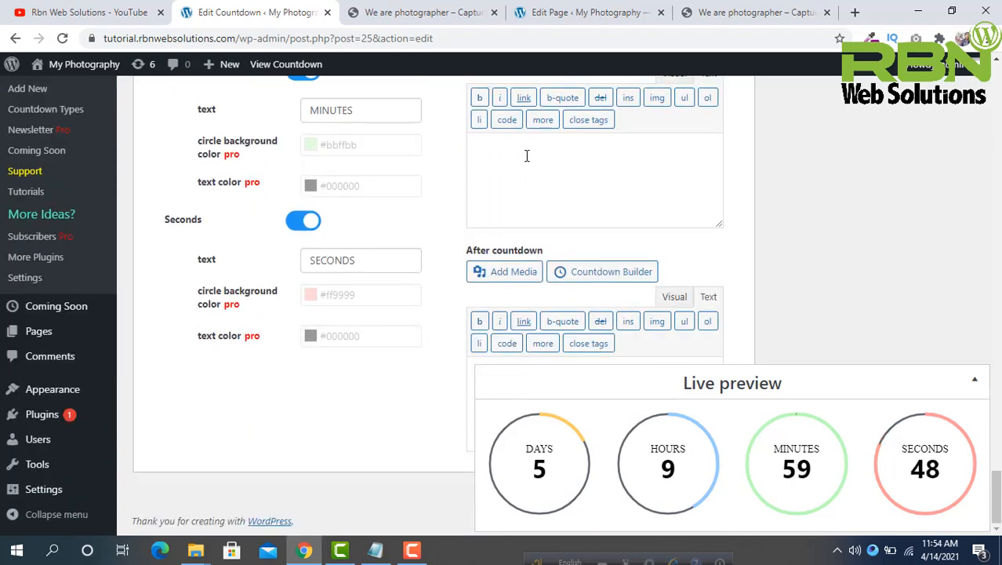
scroll(527, 155, up, 1)
scroll(527, 155, down, 1)
scroll(528, 161, up, 6)
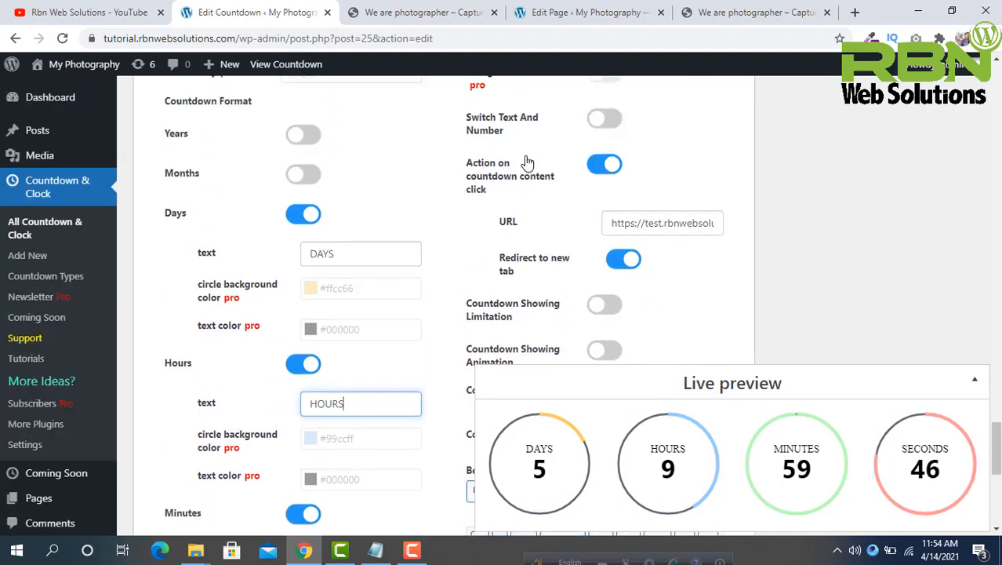
Step: Bring the live site's linked test page back to the About us page
scroll(525, 161, up, 8)
scroll(525, 160, down, 5)
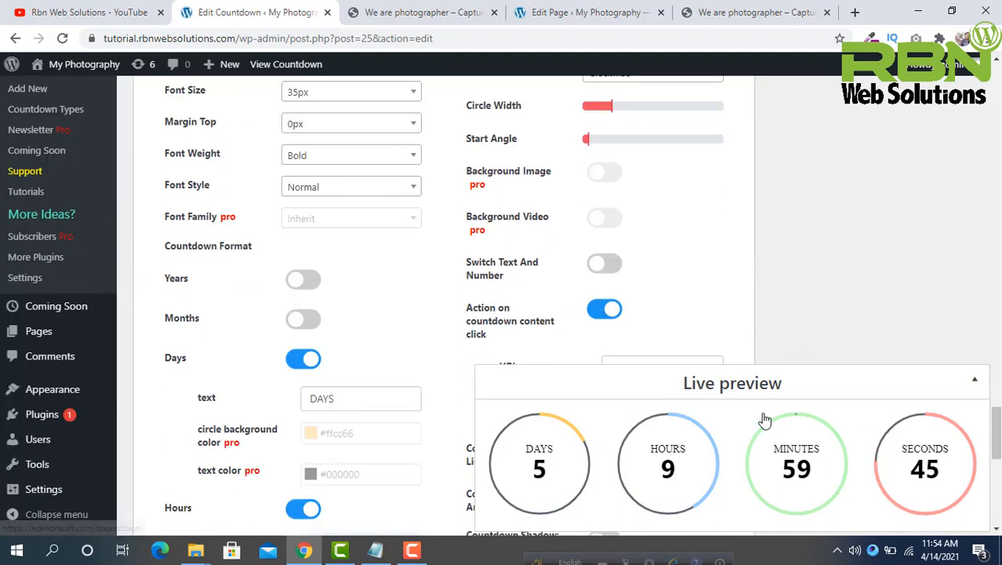
click(353, 11)
click(16, 38)
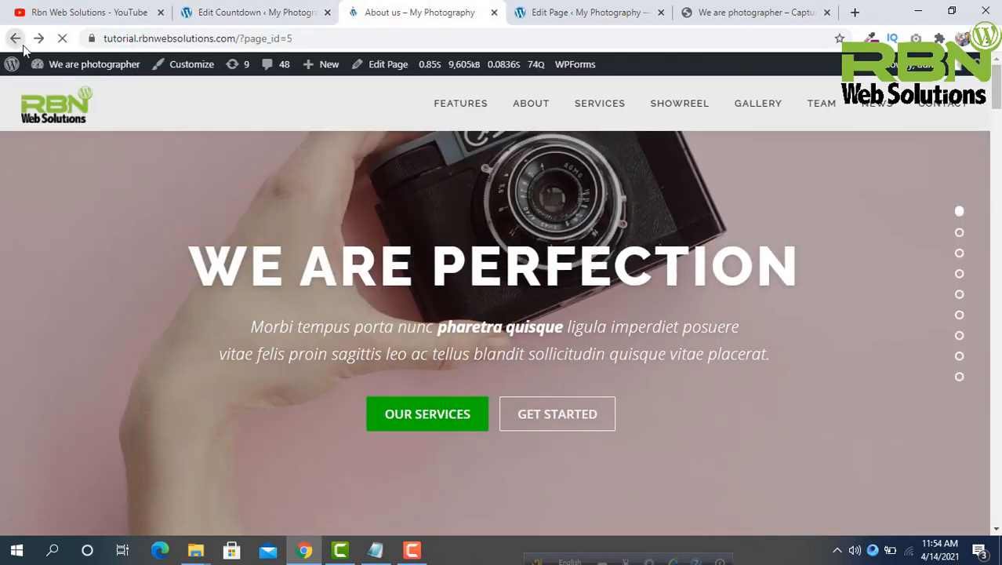
Step: Return to the countdown's edit page and enter "Ramadan Offer Is Going On" as the Before countdown content
click(310, 12)
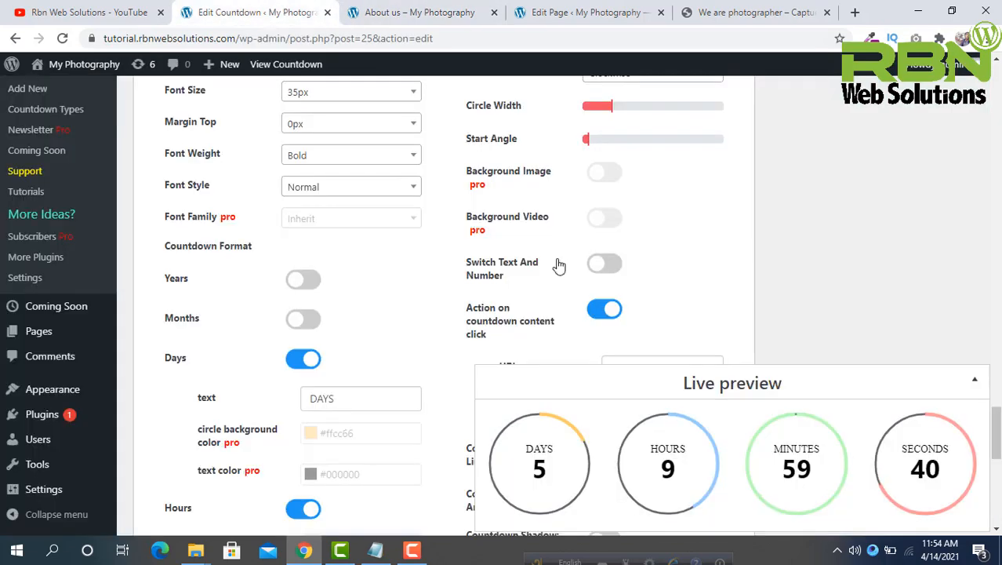
scroll(615, 298, down, 7)
scroll(608, 298, up, 2)
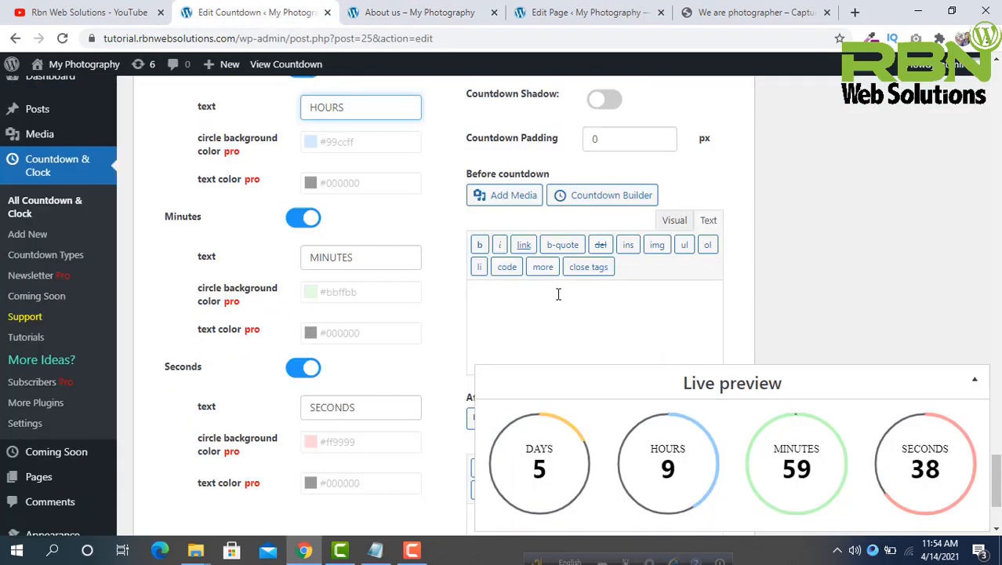
click(558, 294)
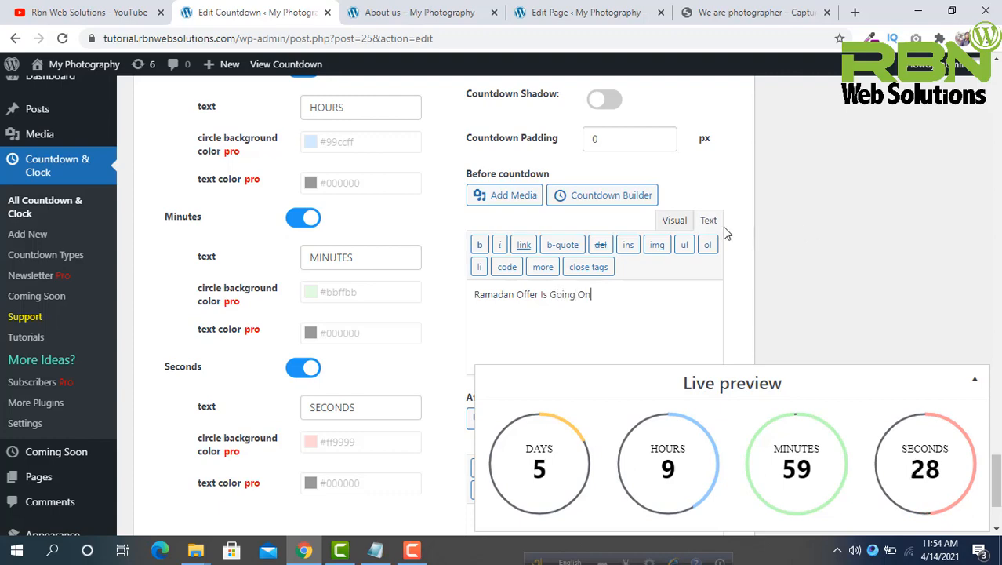
Step: Update the countdown and check the offer text above the timer on the reloaded About us page
scroll(901, 159, up, 20)
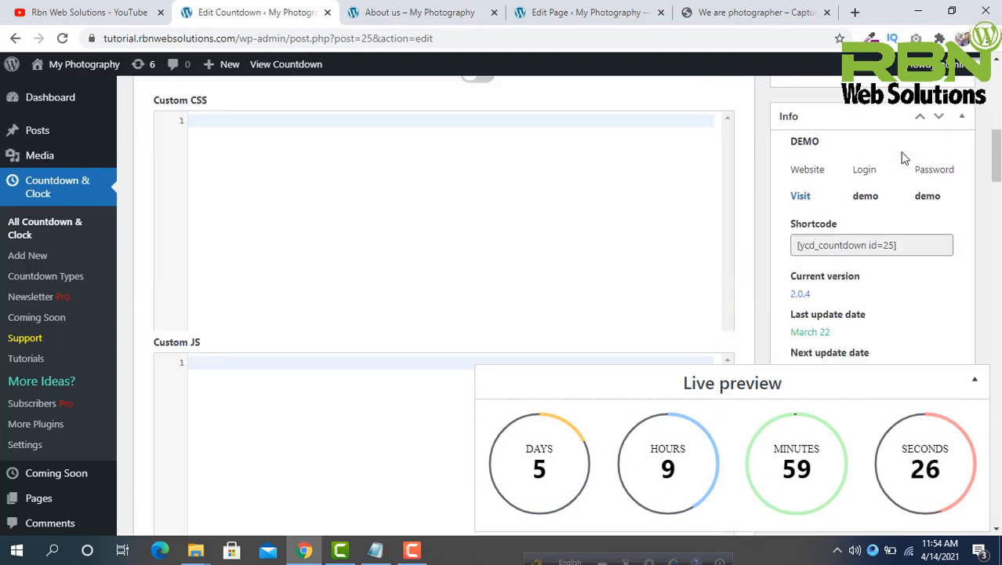
click(942, 229)
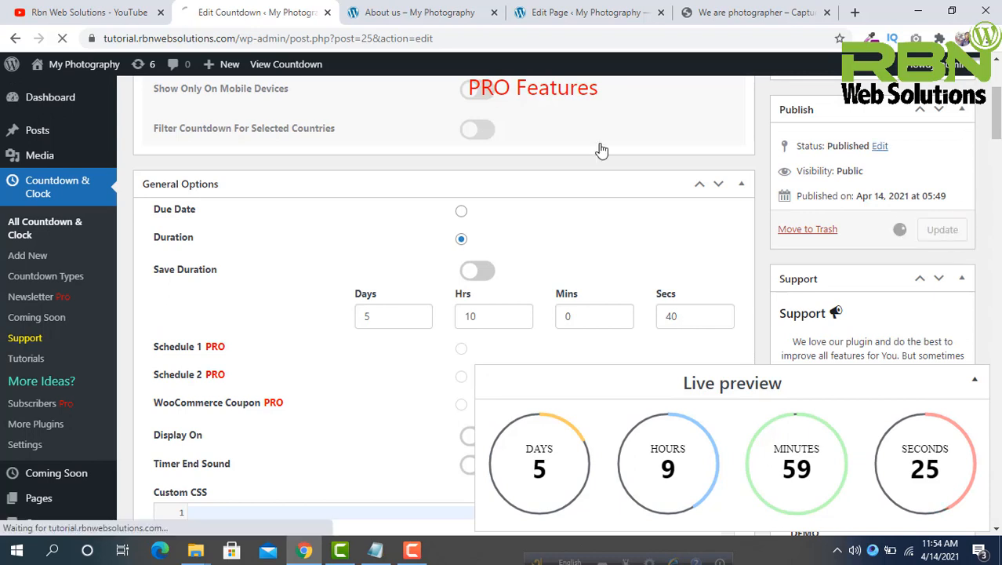
click(404, 9)
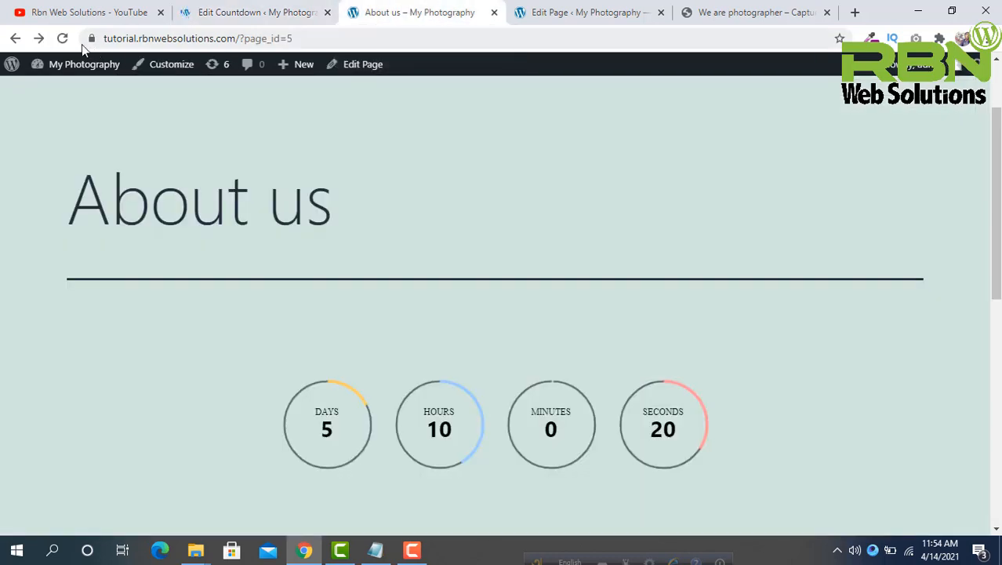
click(63, 39)
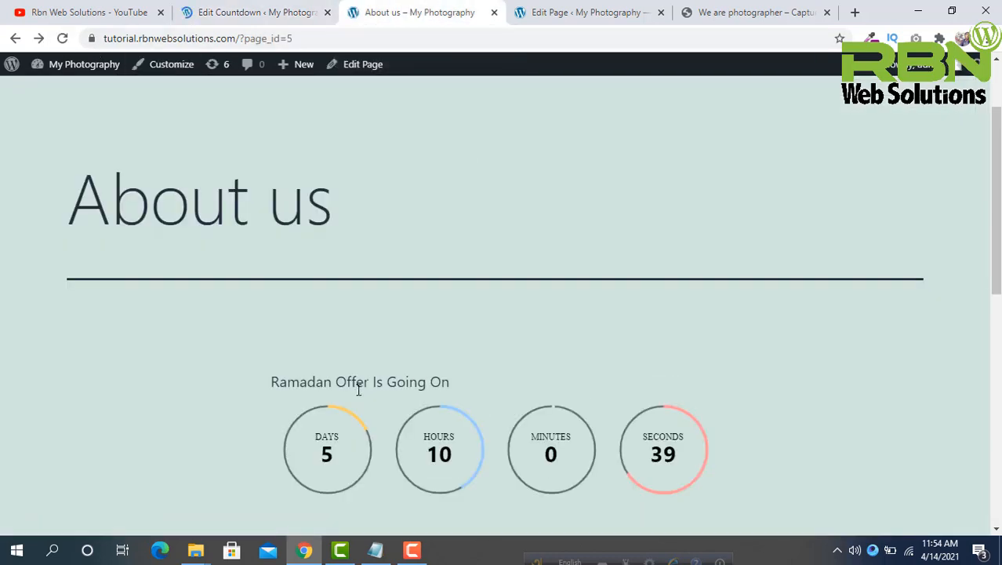
drag(465, 384, 291, 405)
click(385, 381)
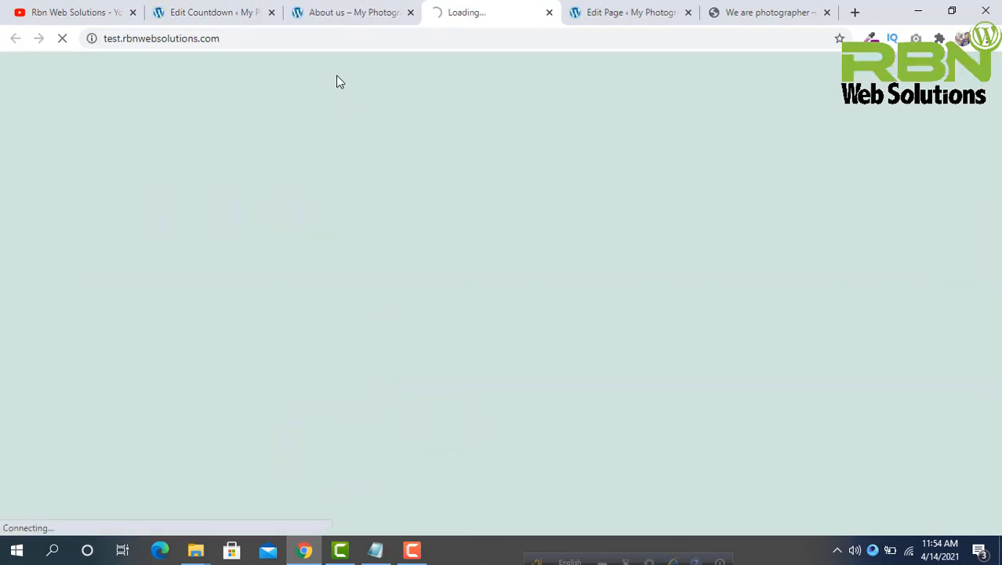
click(353, 8)
drag(473, 387, 266, 382)
Step: Return to the countdown's edit page and compare the visual and HTML views of the Before countdown content
click(215, 13)
scroll(528, 257, down, 10)
scroll(529, 257, down, 15)
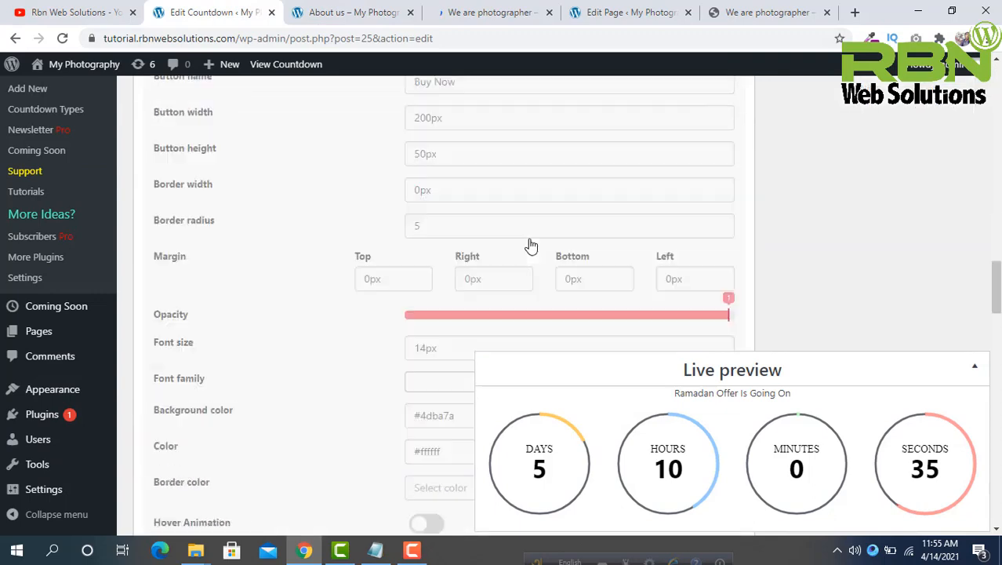
scroll(532, 248, up, 2)
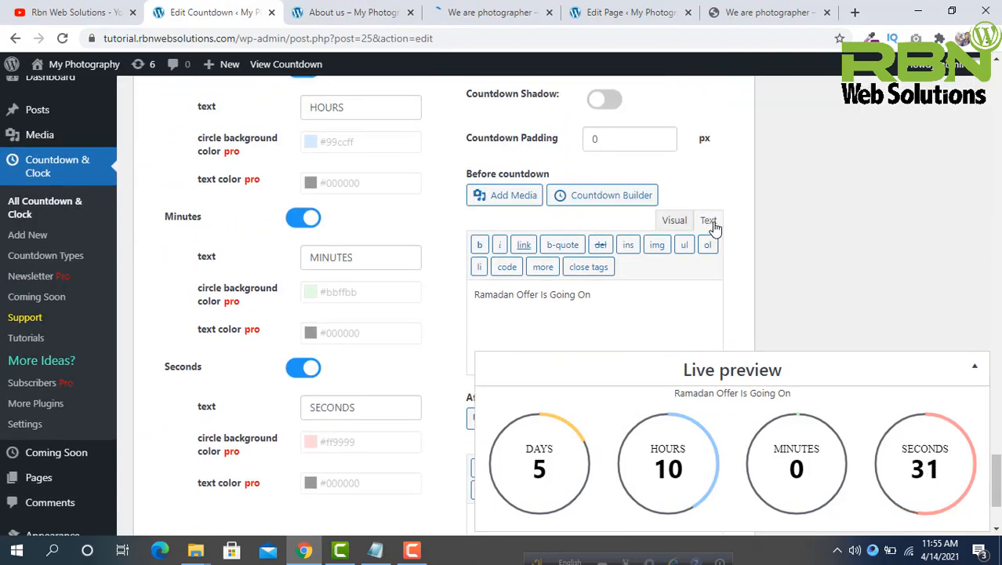
click(708, 224)
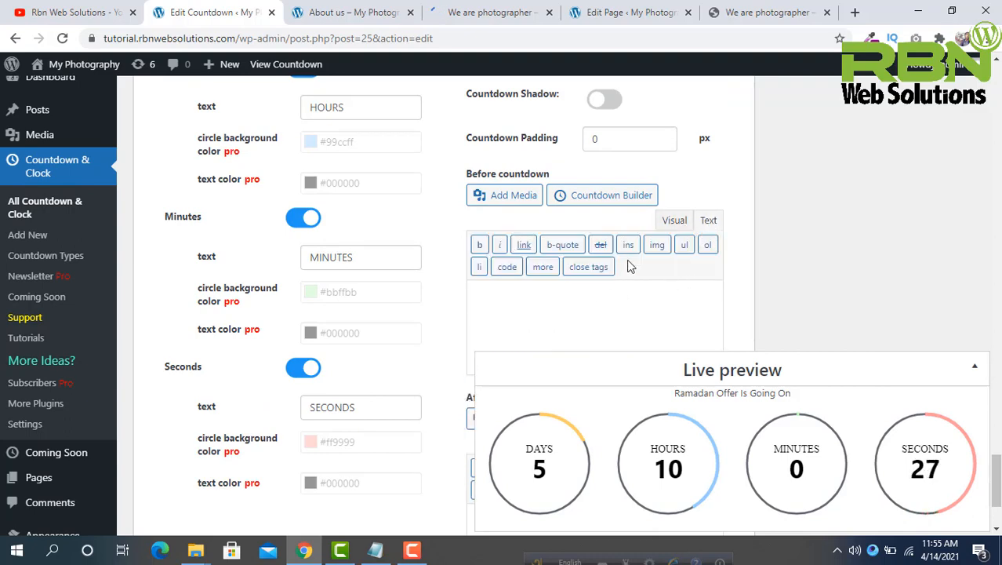
click(673, 222)
scroll(674, 243, down, 3)
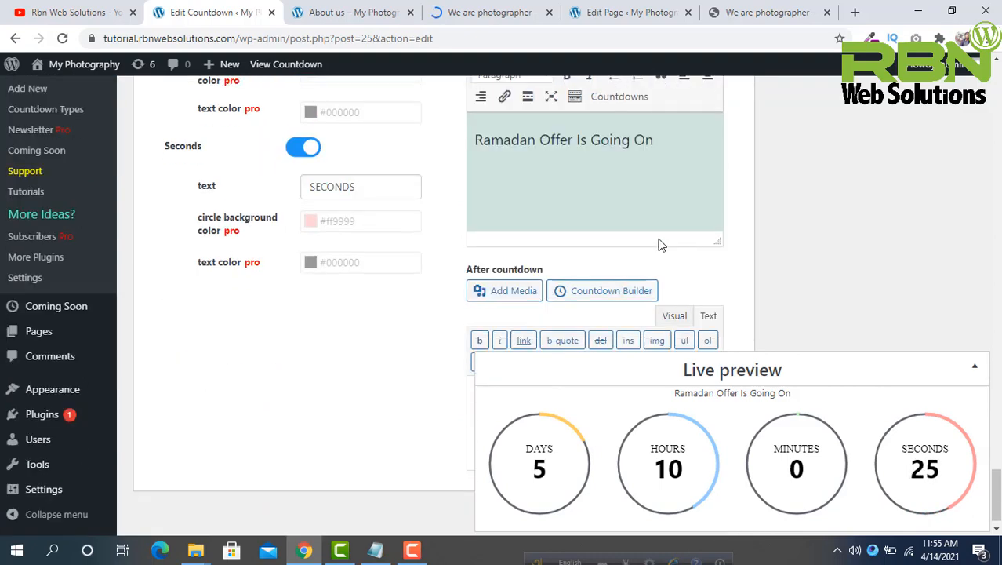
scroll(606, 203, up, 3)
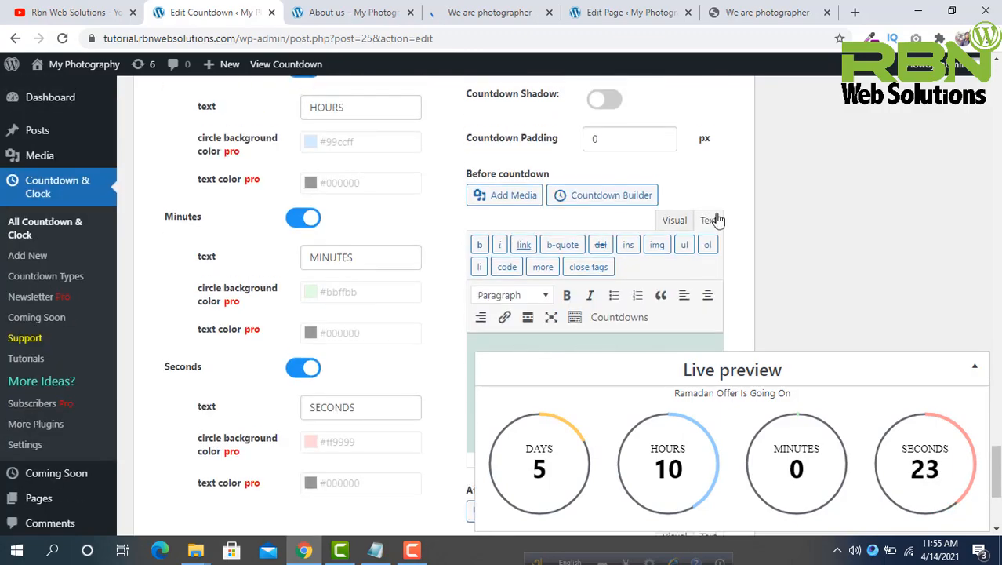
click(708, 219)
scroll(638, 203, down, 2)
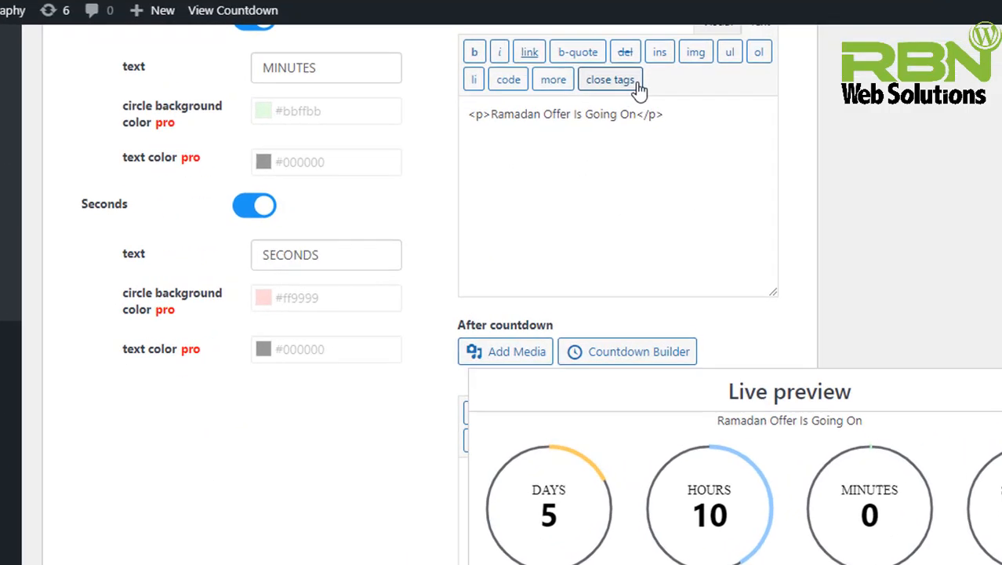
scroll(620, 157, up, 2)
Step: Centre the "Ramadan Offer Is Going On" paragraph in the Before countdown editor
click(674, 221)
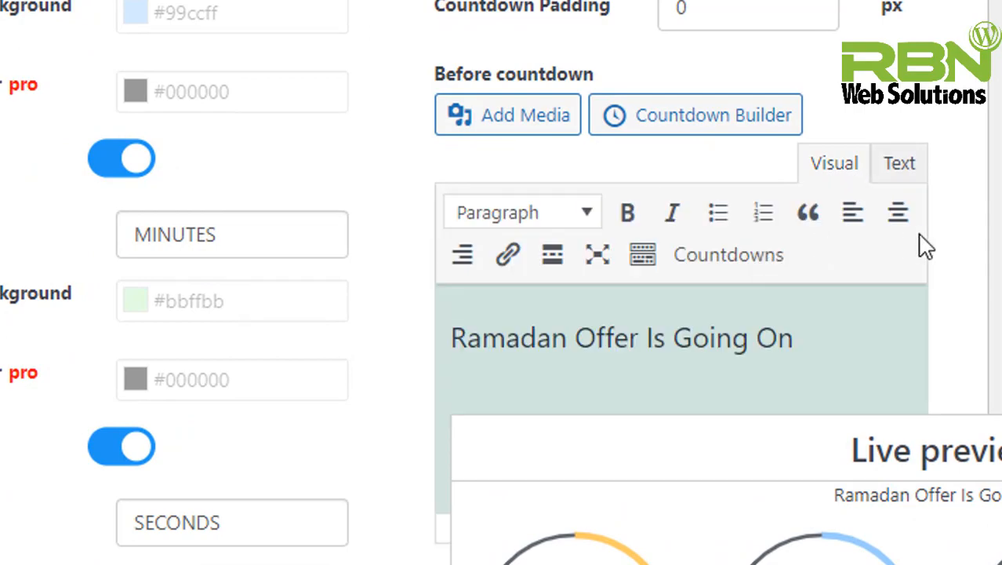
click(898, 212)
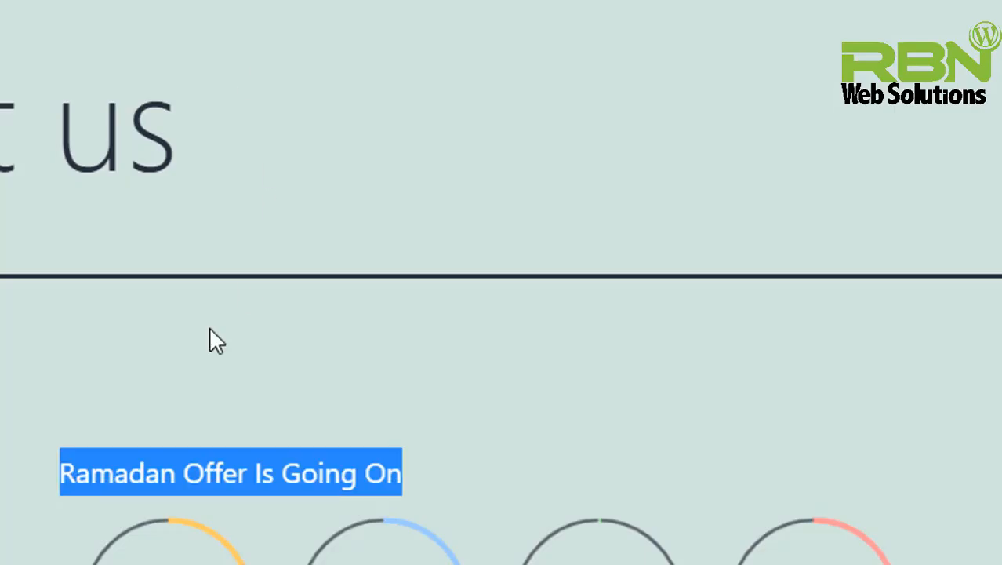
click(236, 452)
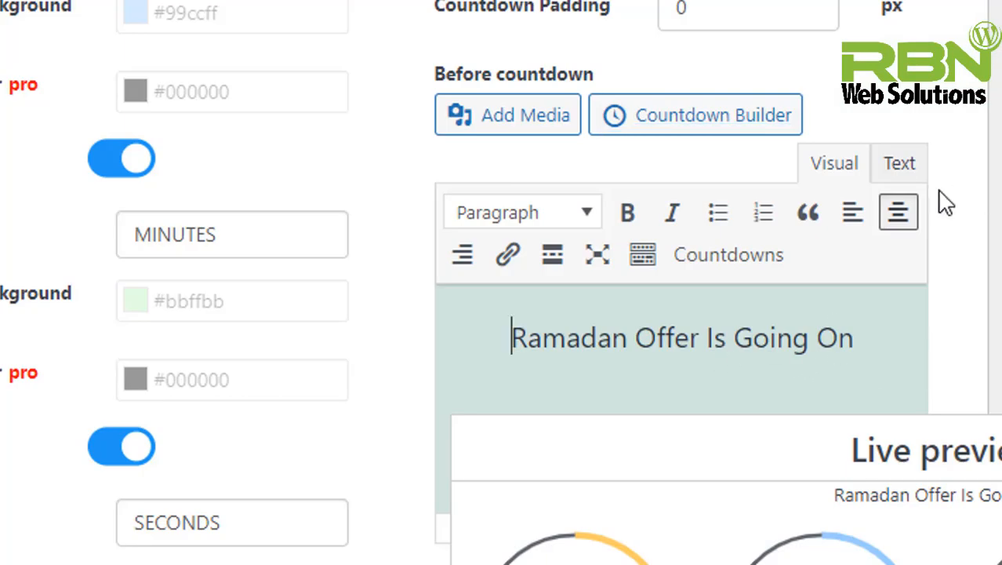
Step: Add font-size:40px and color:grey to the inline style of the Before countdown paragraph in its HTML
click(900, 168)
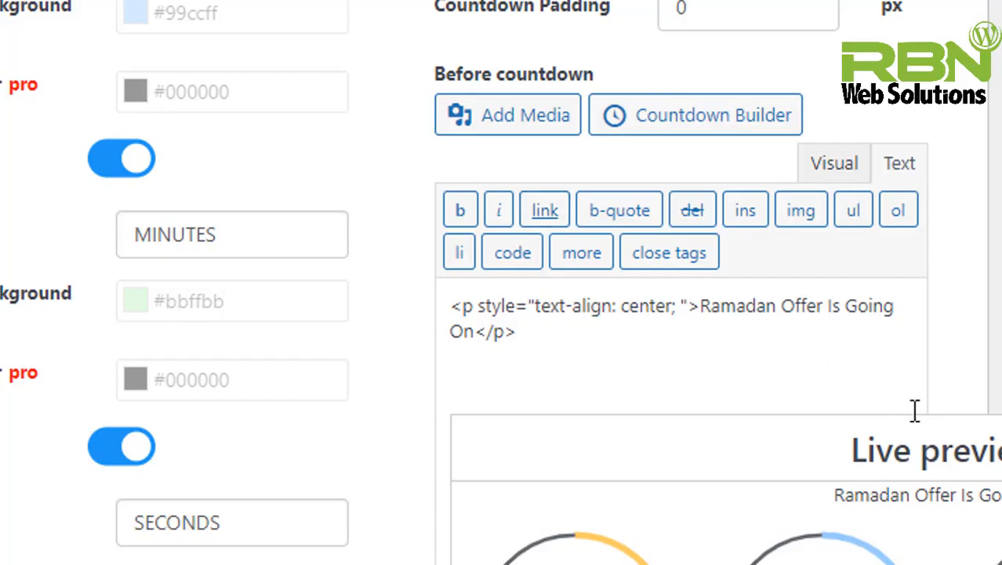
text(font-size:)
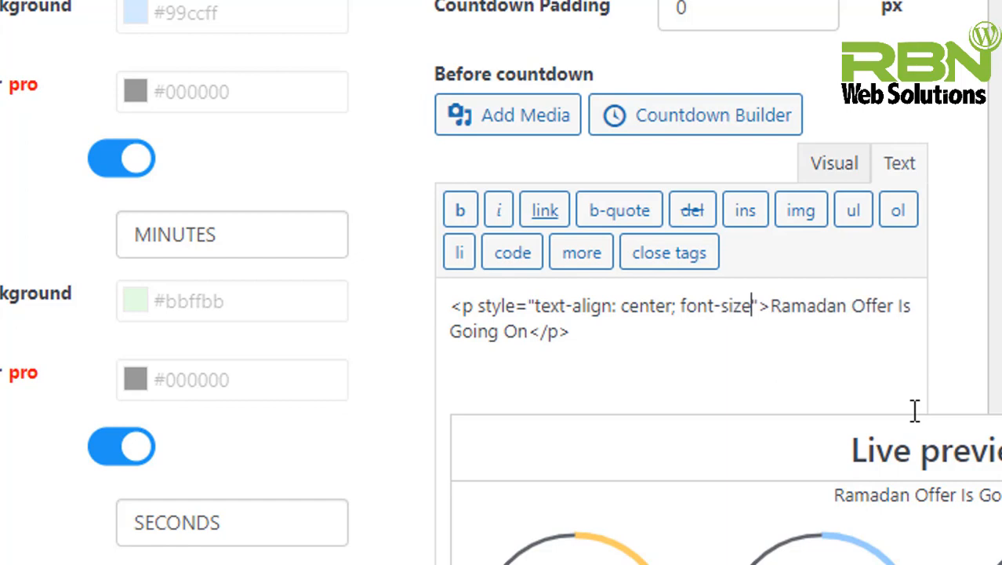
text(40px;)
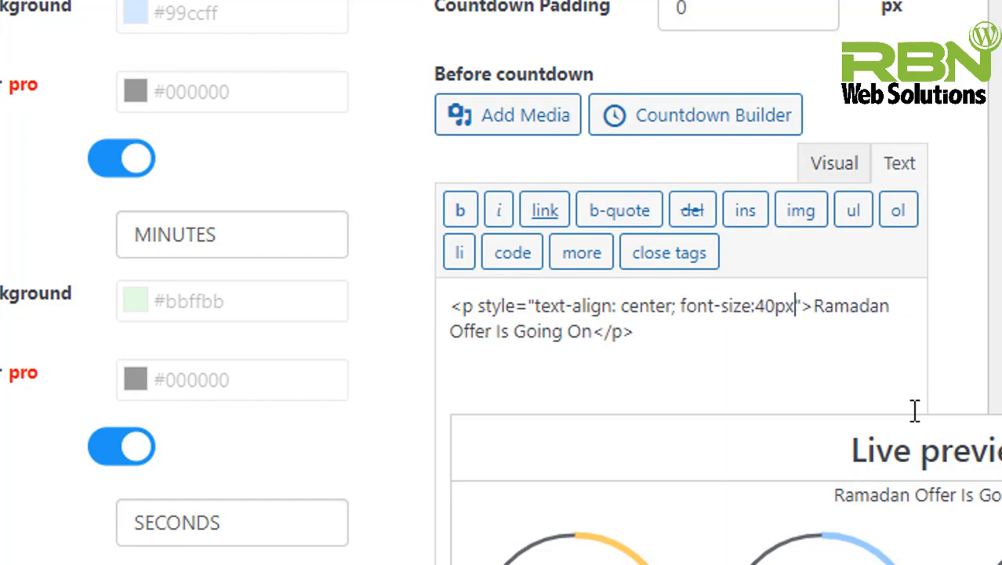
text( color:)
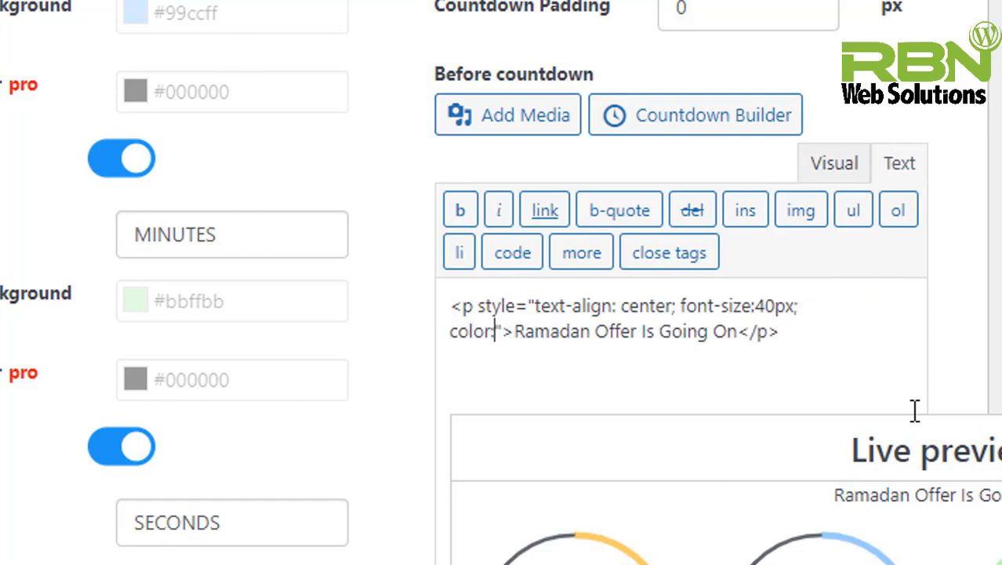
text(grey;)
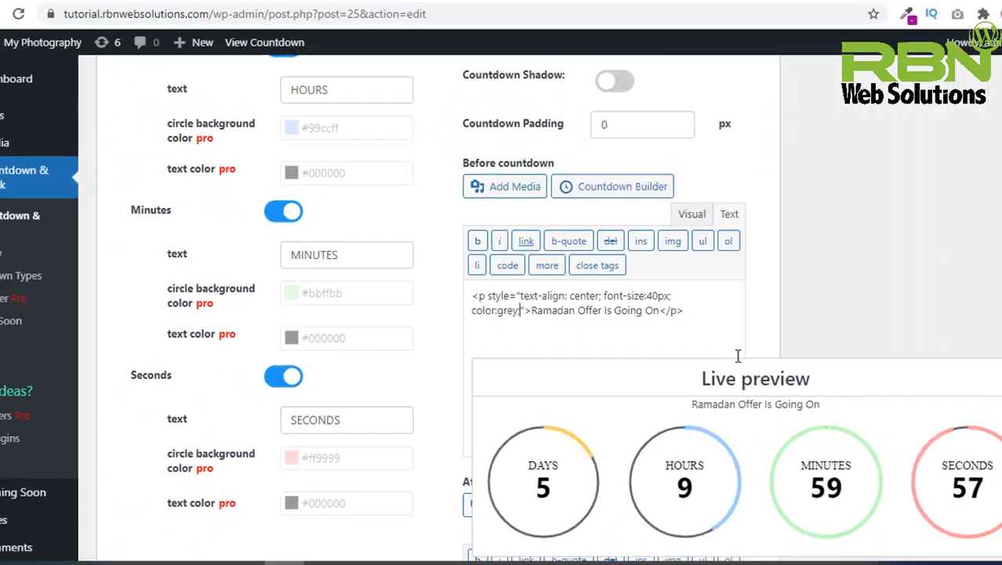
Step: Update the countdown and check the restyled offer heading on the reloaded About us page
scroll(827, 154, up, 20)
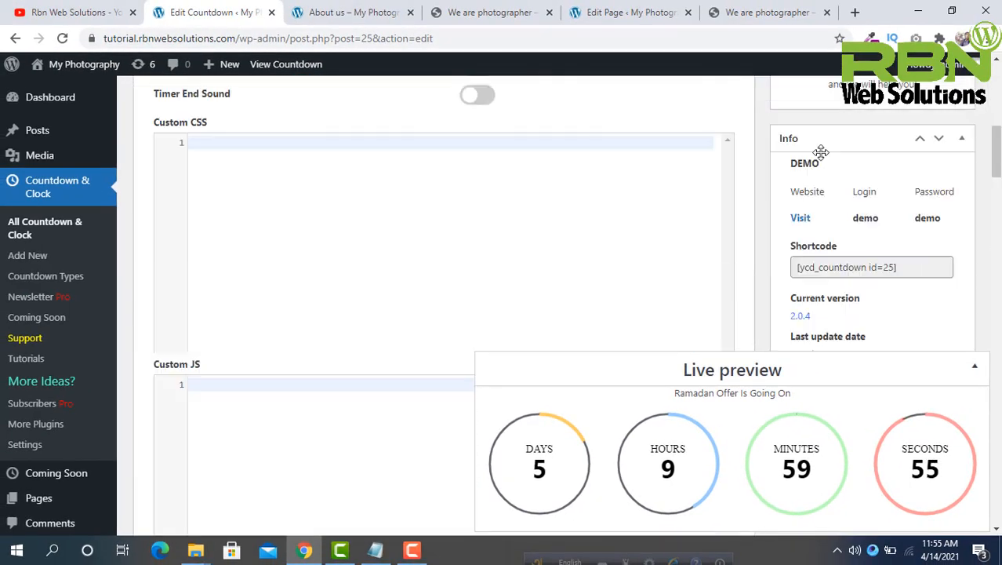
scroll(822, 158, down, 4)
click(942, 140)
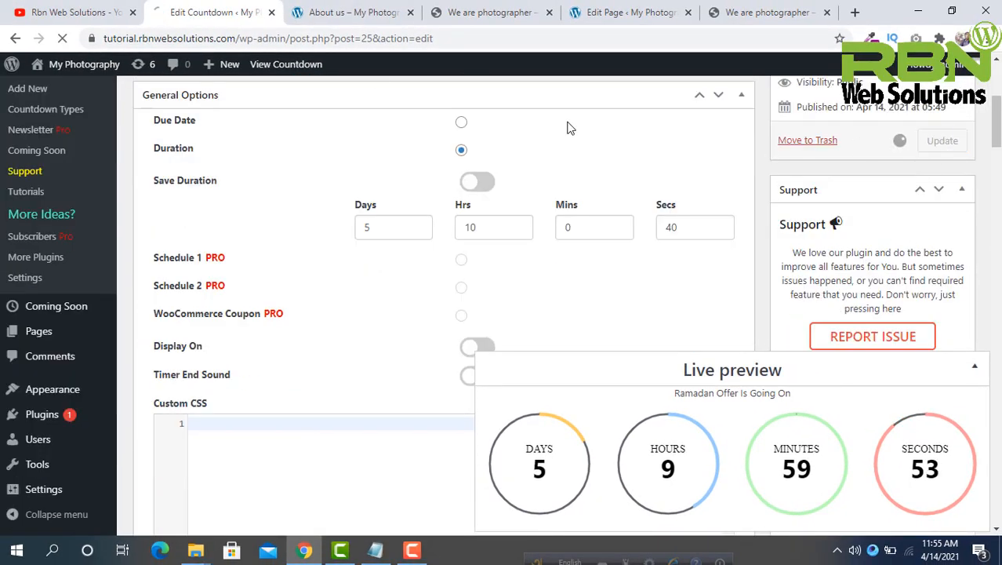
click(338, 9)
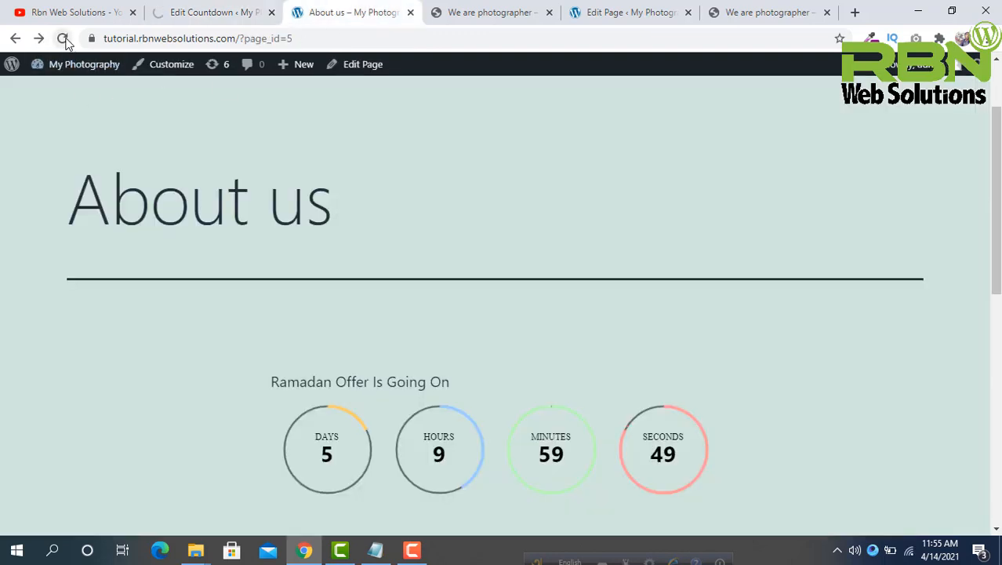
click(65, 38)
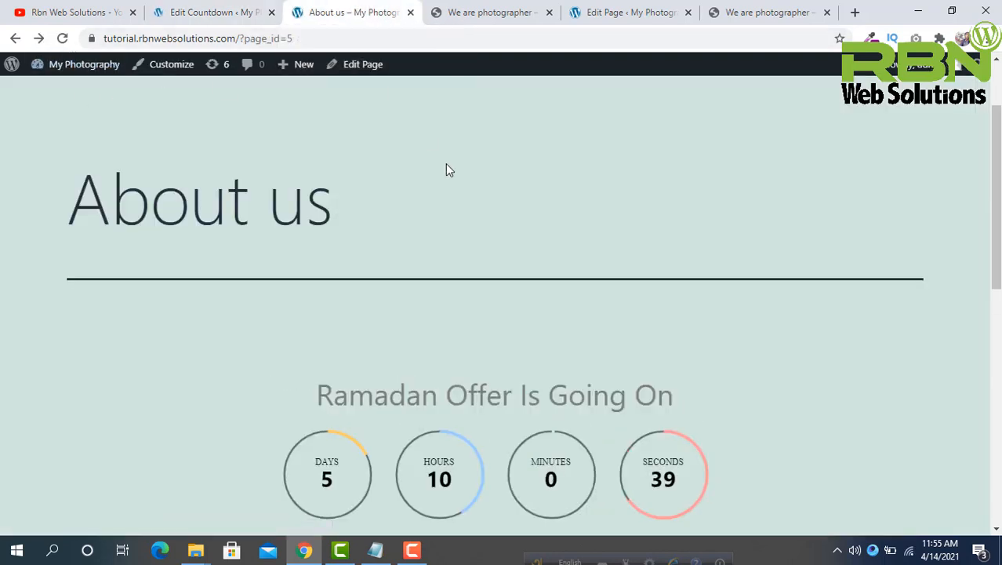
scroll(580, 306, down, 1)
drag(706, 335, 100, 322)
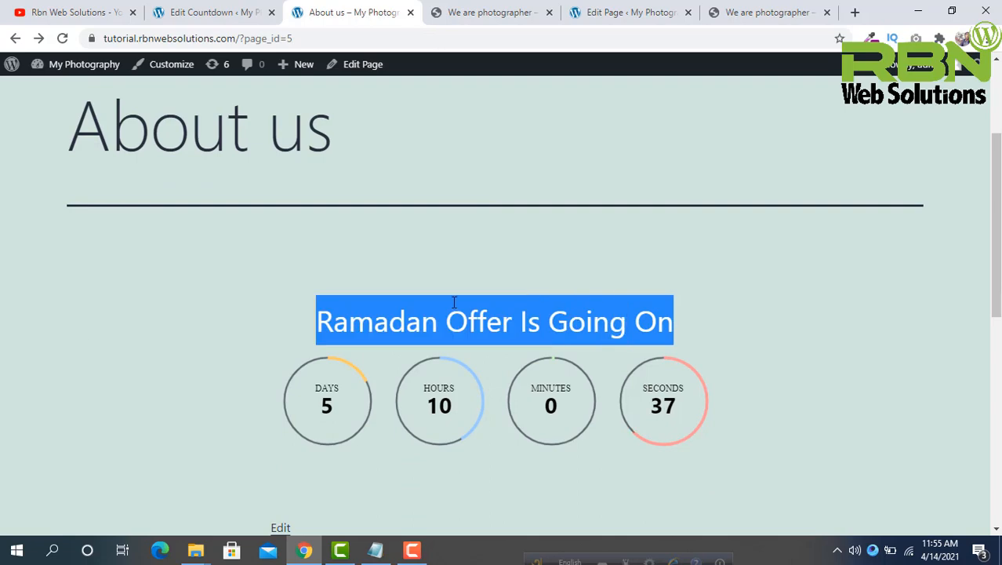
click(453, 301)
Step: Return to the countdown's edit page and review its settings from the After countdown editor up to the title
click(243, 5)
scroll(432, 278, down, 20)
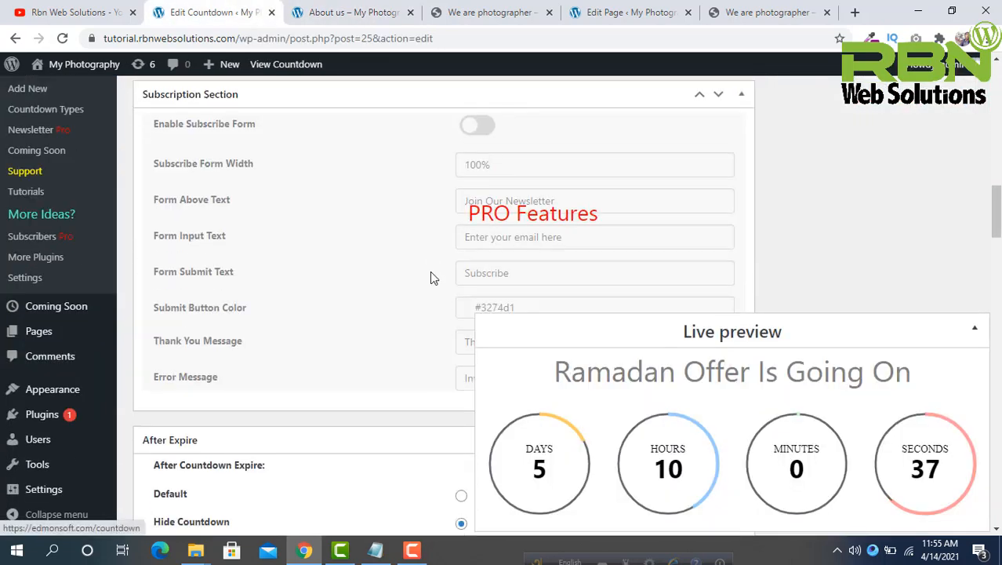
scroll(432, 277, down, 8)
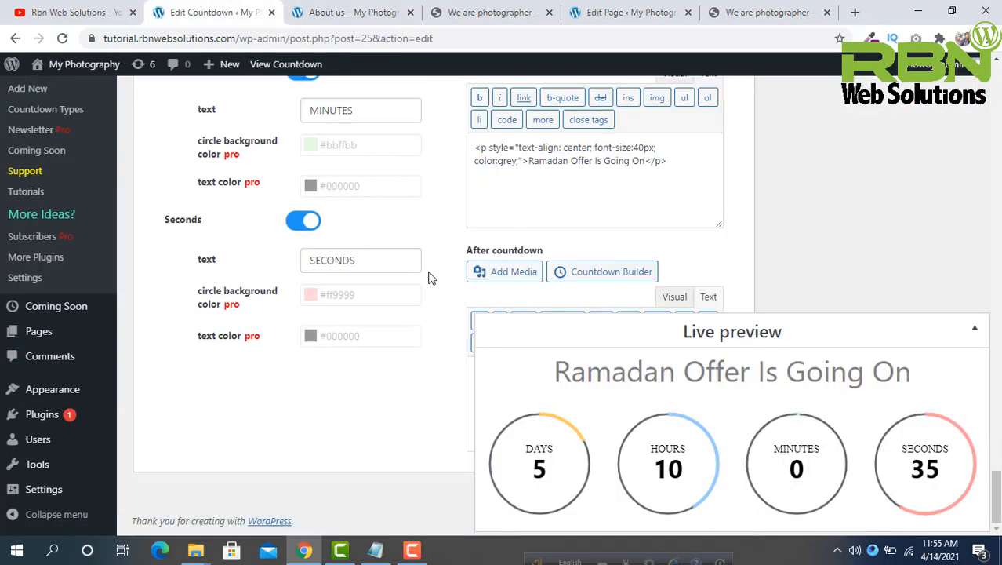
scroll(419, 279, up, 15)
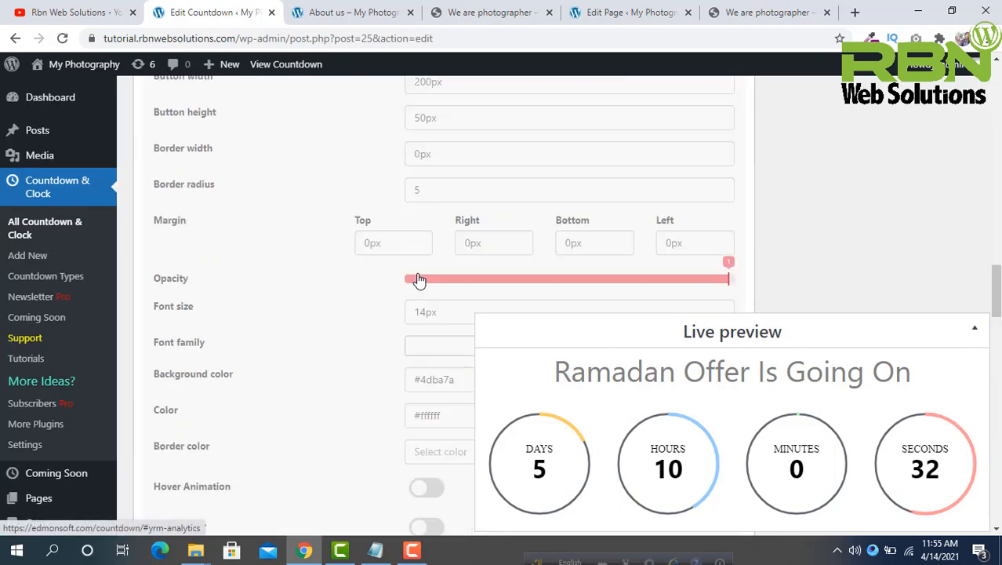
scroll(419, 279, up, 10)
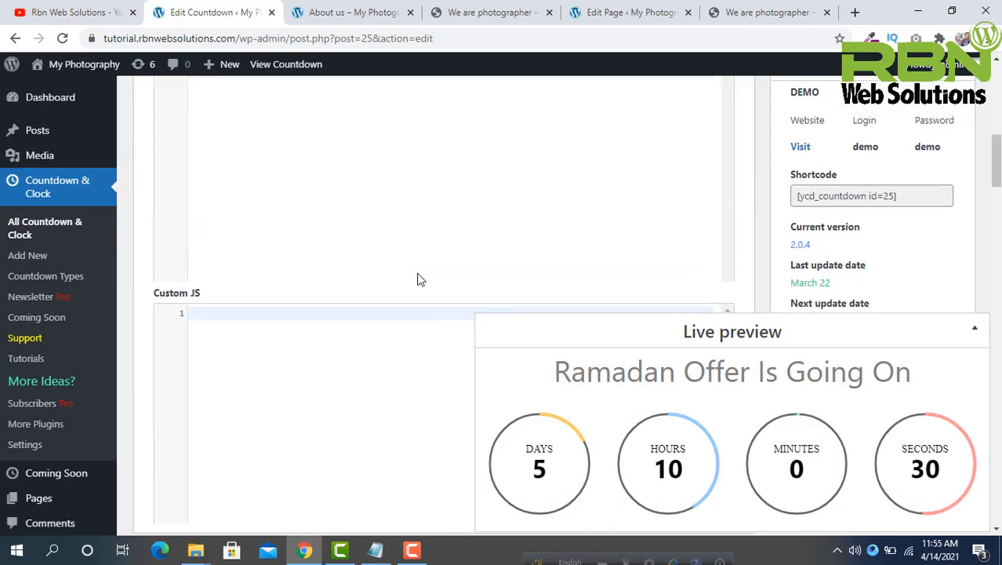
scroll(420, 279, up, 3)
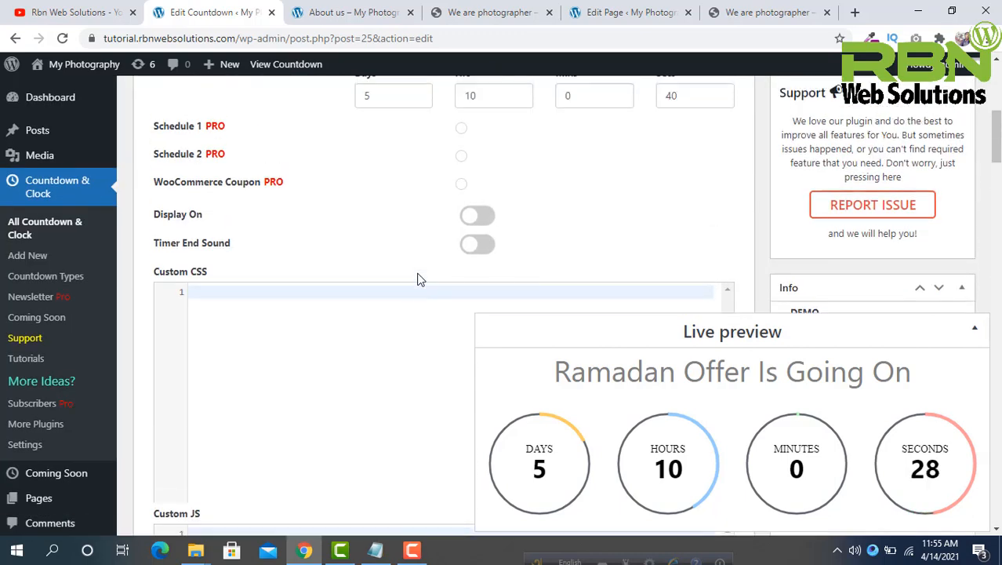
scroll(420, 279, up, 5)
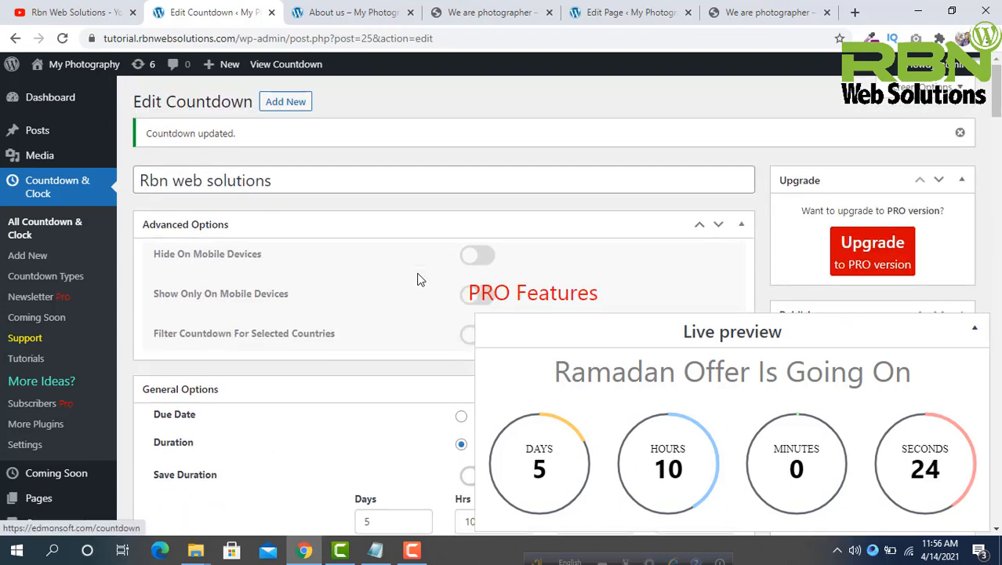
Step: Open the countdown plugin's Coming Soon settings and review the mode, headline and message options
click(53, 320)
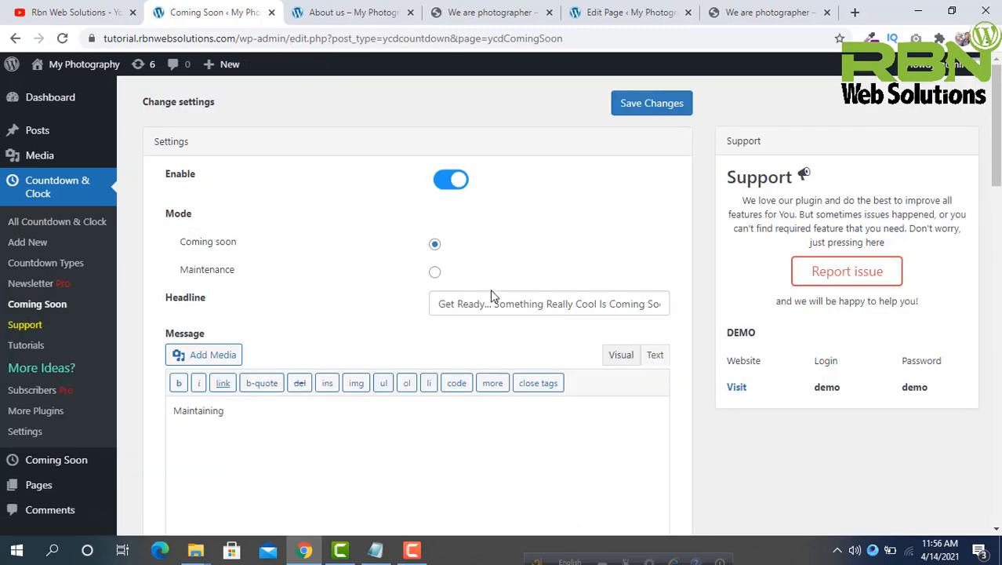
scroll(497, 295, down, 3)
double_click(349, 192)
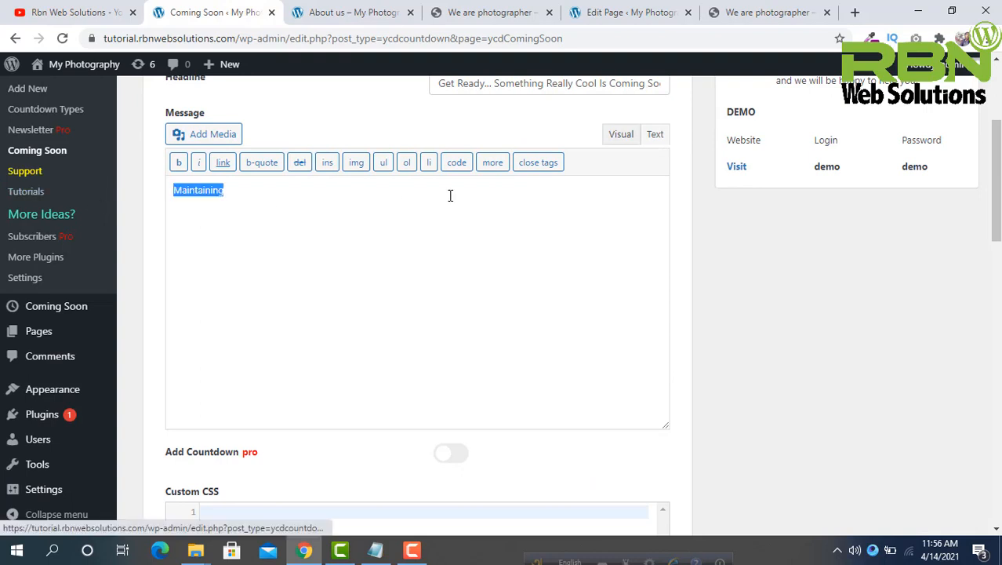
scroll(450, 195, up, 3)
drag(505, 304, 664, 247)
Step: Select the Maintenance mode in the Coming Soon settings and look over the Custom CSS and Custom JS sections
click(435, 273)
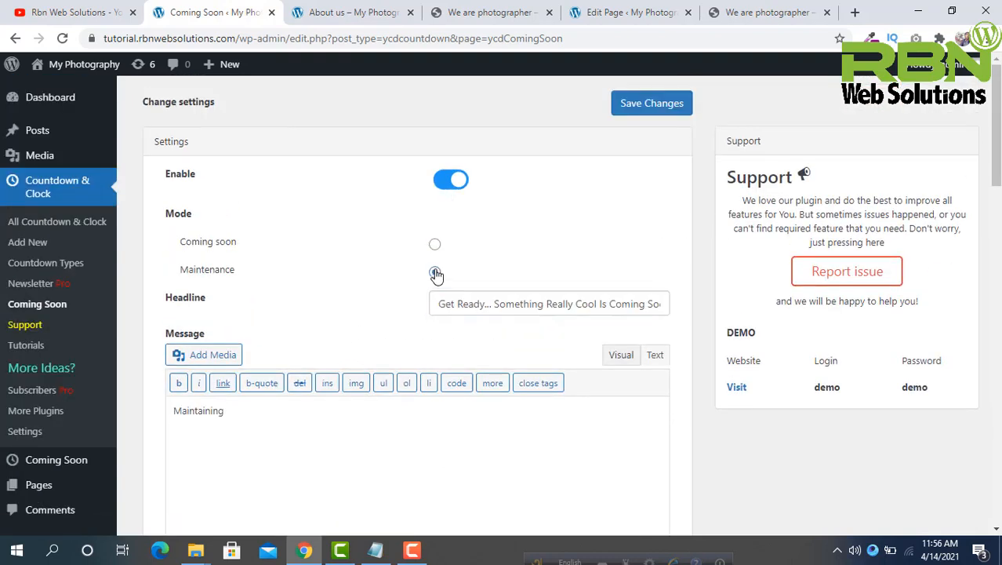
scroll(530, 210, down, 3)
scroll(530, 211, down, 12)
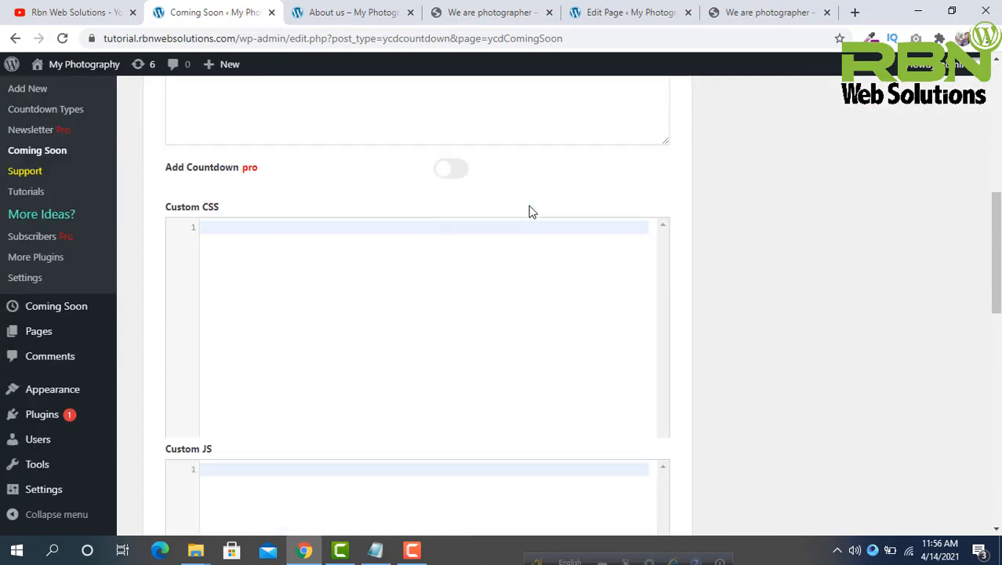
scroll(239, 202, up, 8)
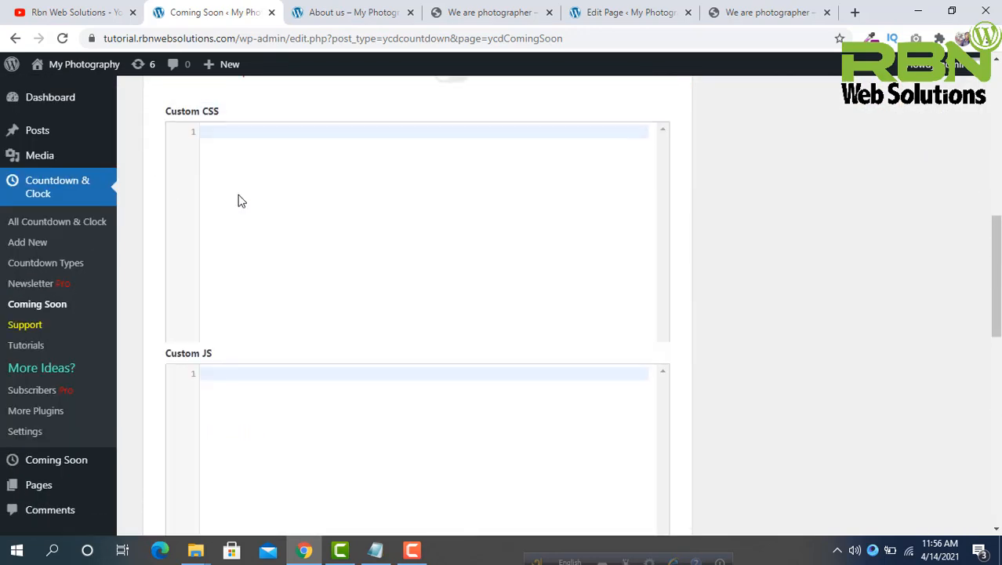
scroll(239, 201, up, 8)
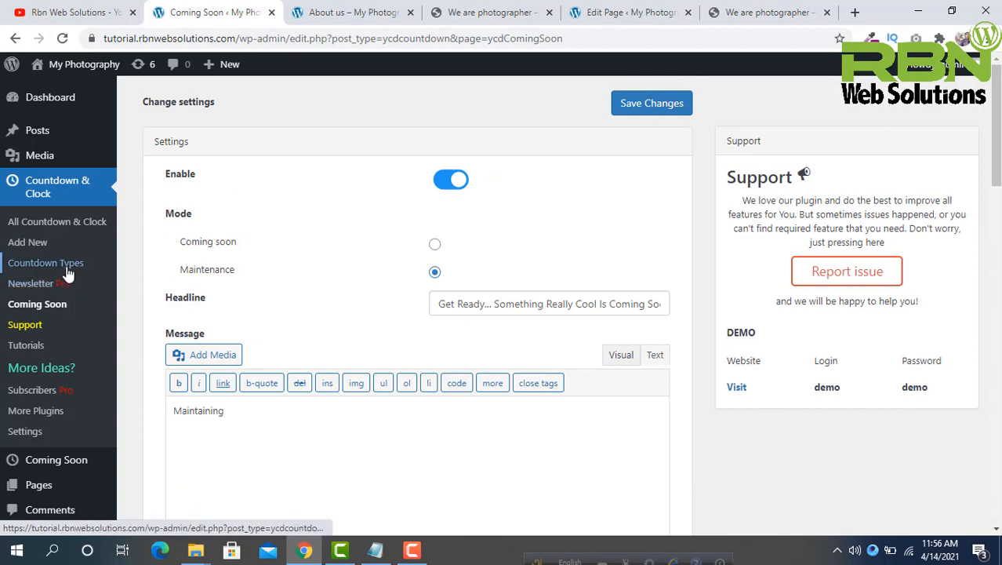
Step: Open the Countdown Types gallery and examine the available countdowns, clocks, timers and extensions, including which ones are PRO only
click(46, 266)
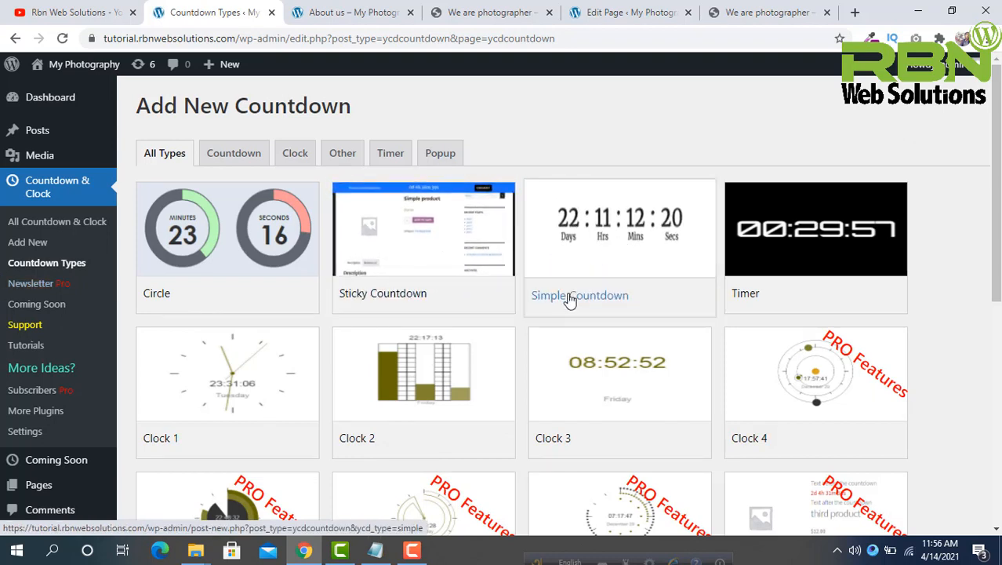
scroll(314, 284, down, 1)
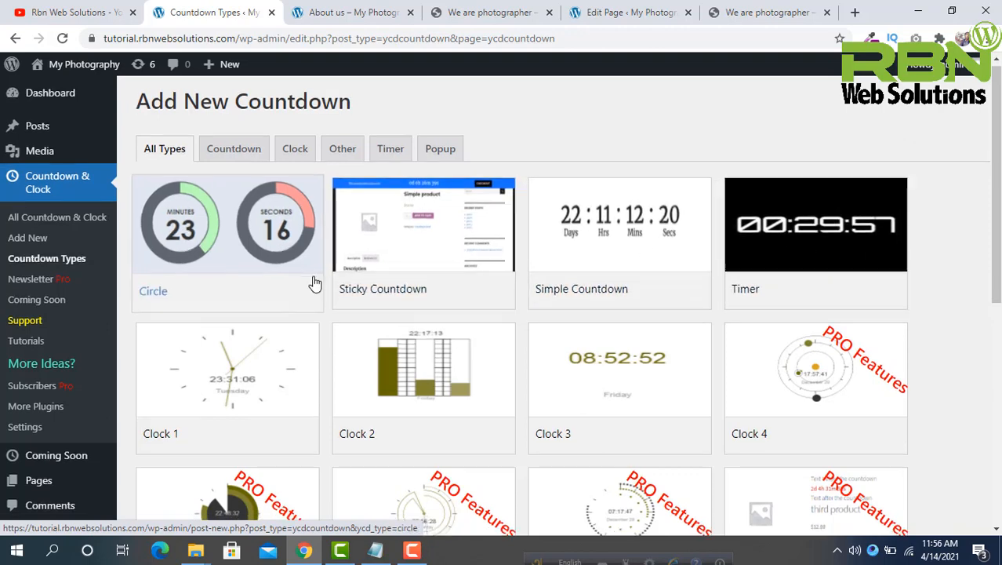
scroll(314, 283, down, 2)
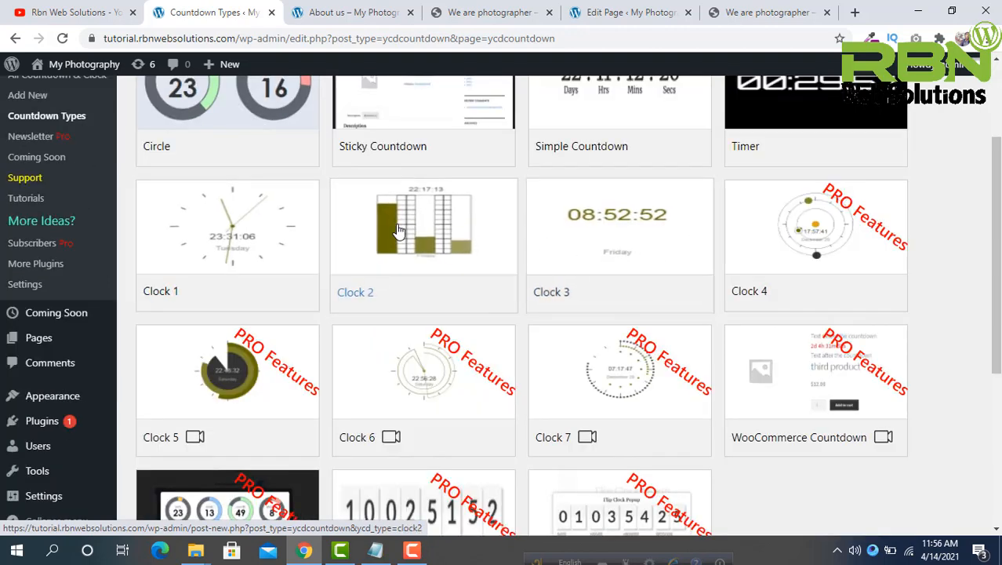
scroll(398, 229, up, 3)
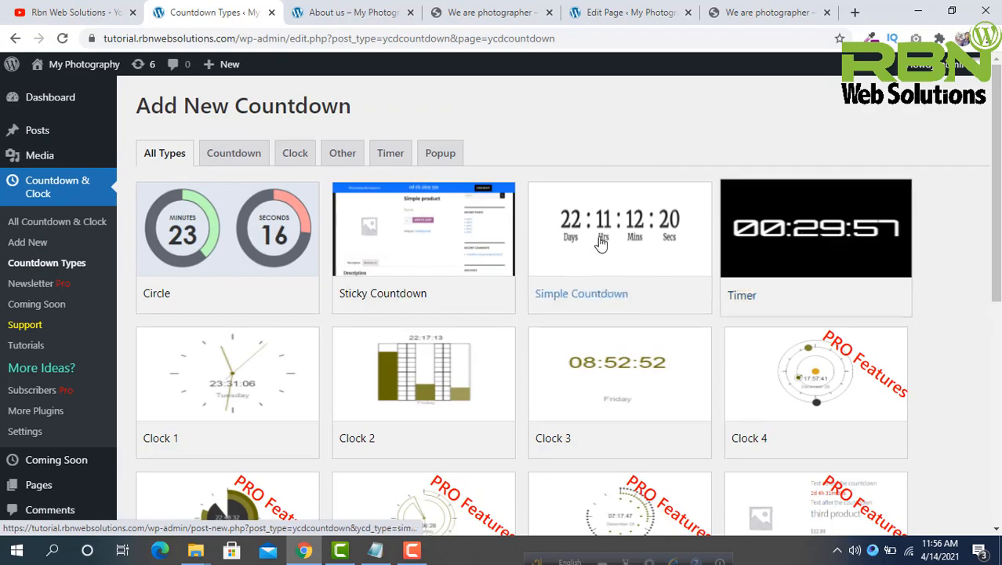
scroll(873, 239, down, 5)
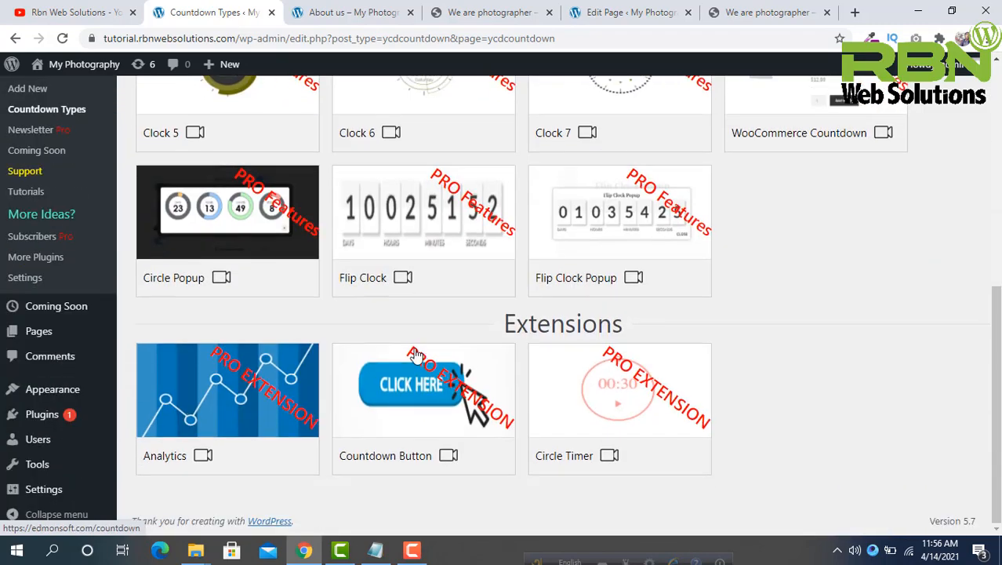
scroll(459, 376, up, 5)
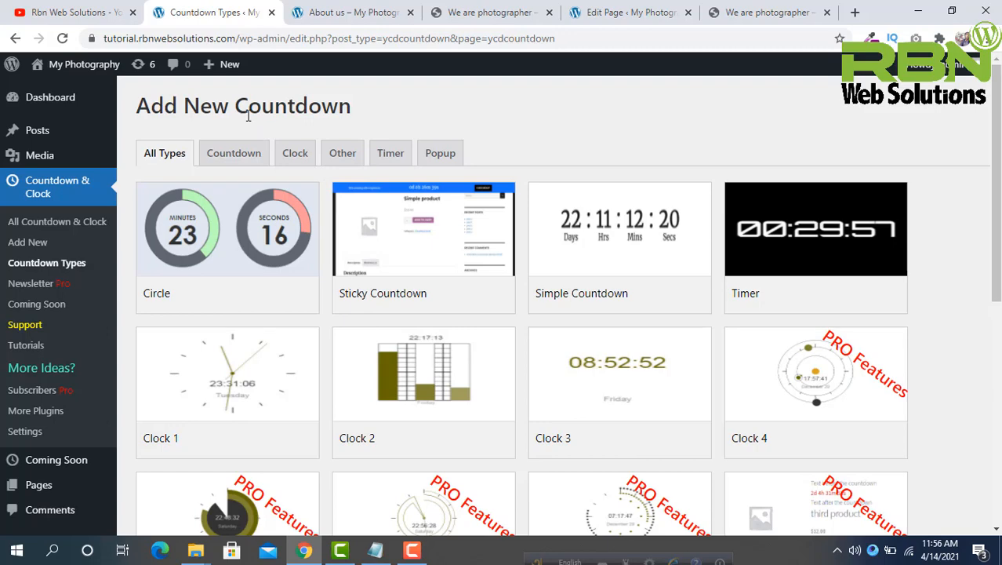
Step: Switch to the open YouTube page of the Rbn Web Solutions channel
click(75, 11)
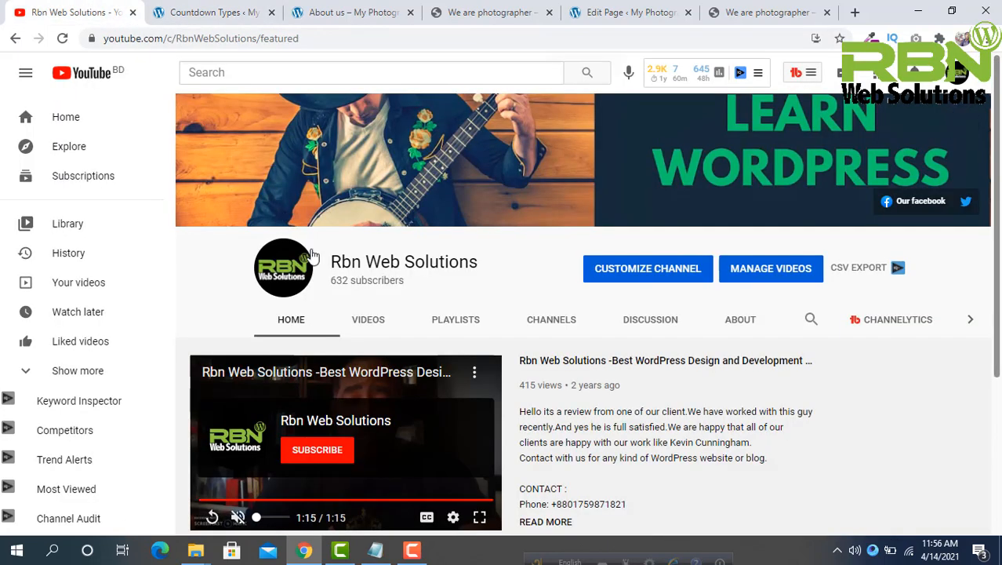